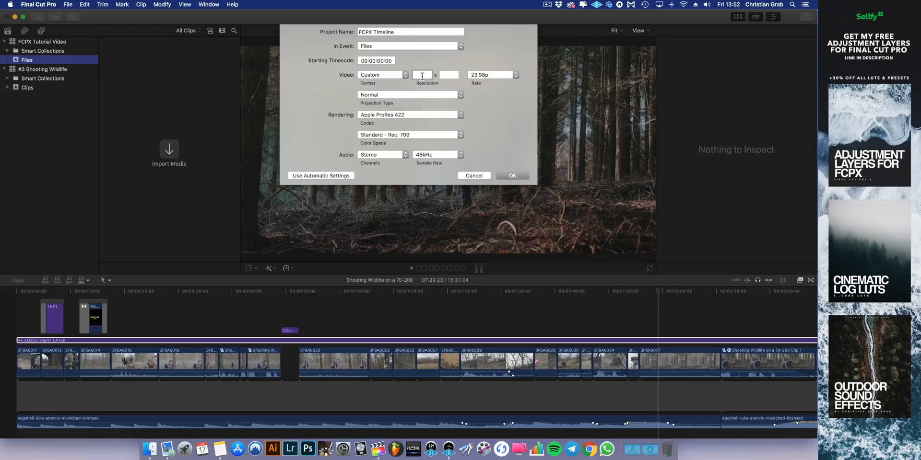
Step: Set the new project's custom video resolution to 3840 x 1920 and its frame rate to 25p
text(3840)
click(447, 75)
text(1920)
click(509, 73)
click(484, 92)
click(479, 74)
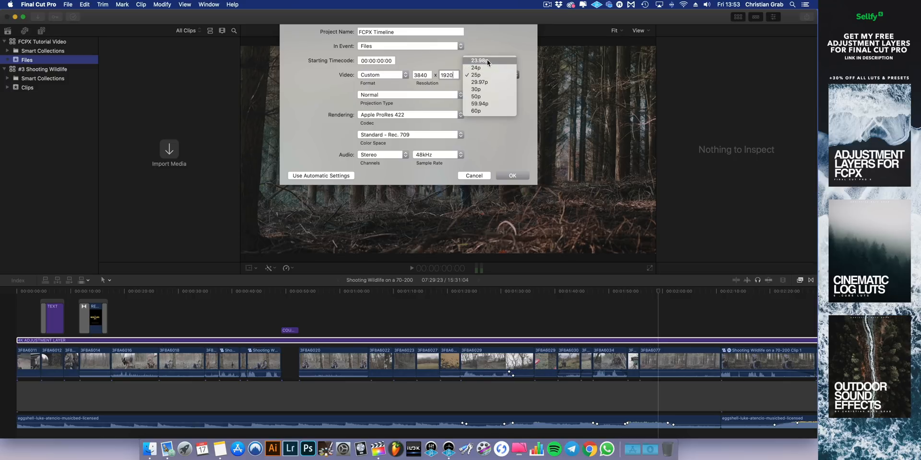
click(480, 75)
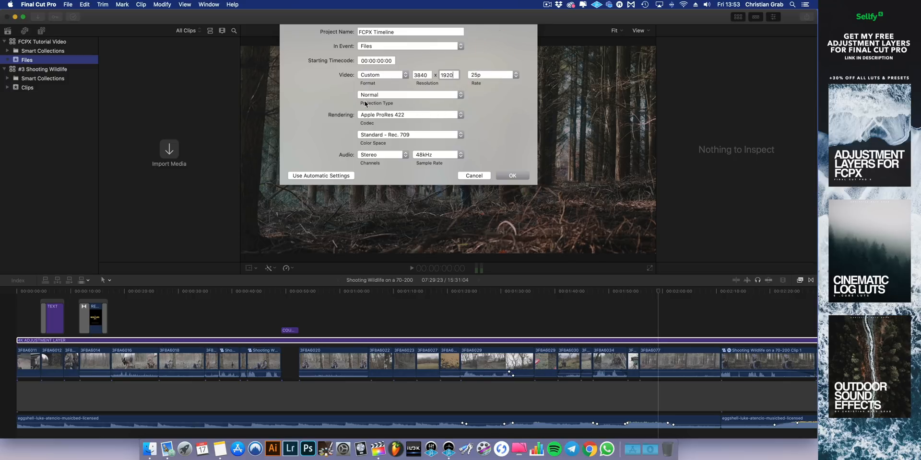
Step: Create the FCPX Timeline project with the Standard - Rec. 709 color space
click(399, 136)
click(400, 135)
click(395, 135)
click(396, 135)
click(510, 174)
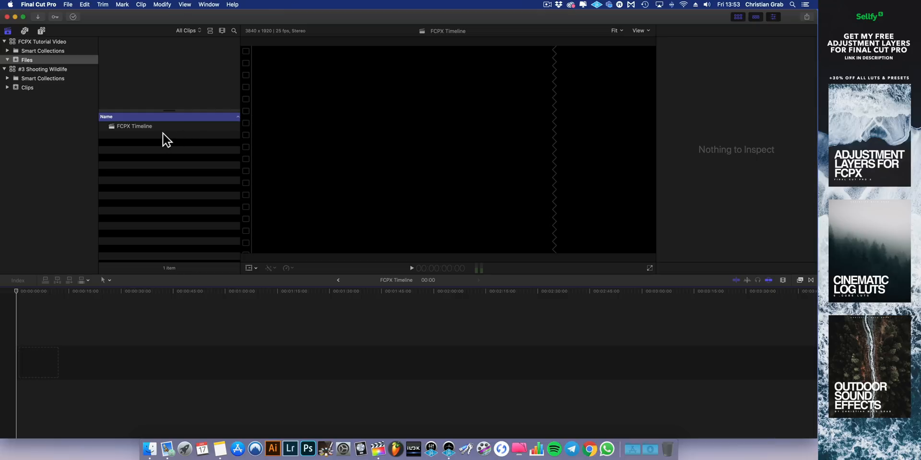
Step: Add a keyword collection named Videos to the Files event
click(34, 58)
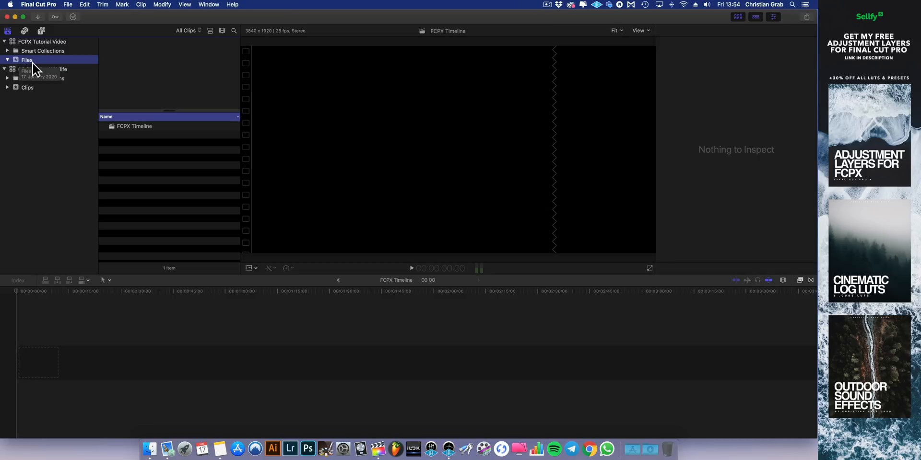
right_click(24, 59)
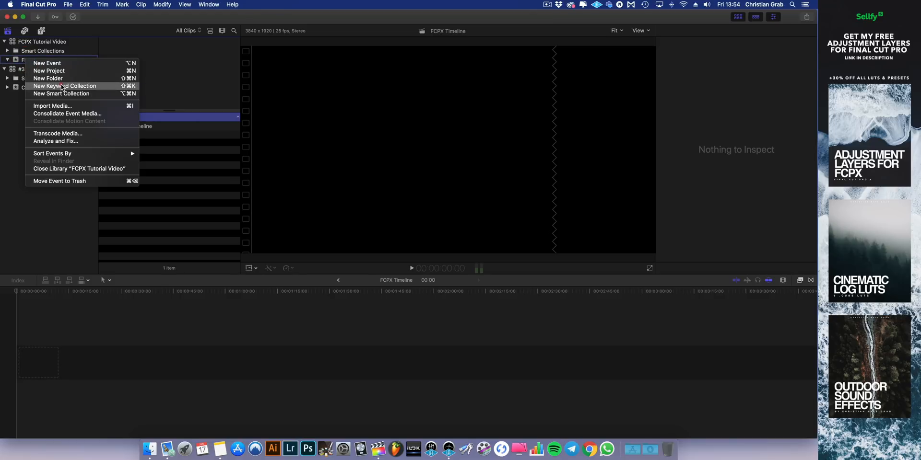
click(60, 86)
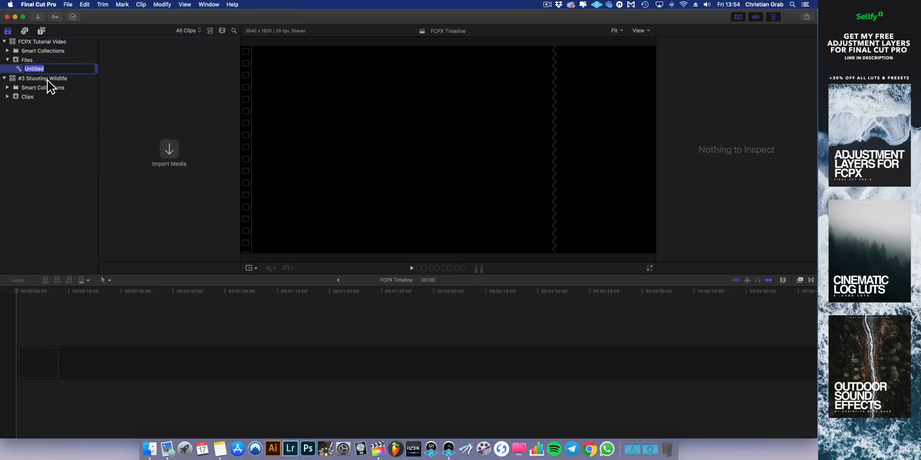
key(shift)
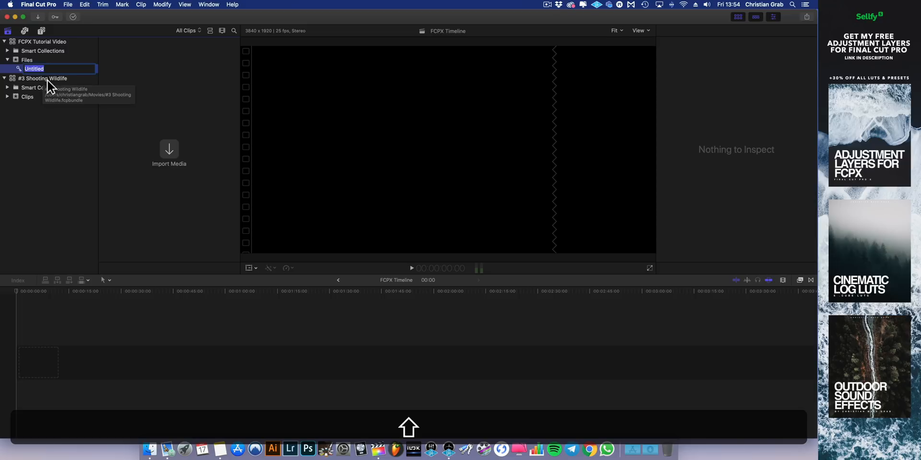
text(Videos)
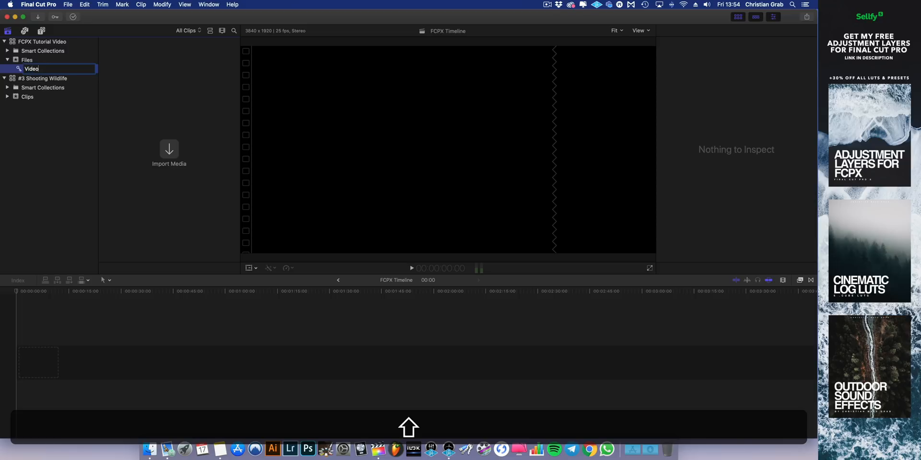
key(Return)
Step: Add two more keyword collections to the Files event, named Songs and SFX
right_click(43, 61)
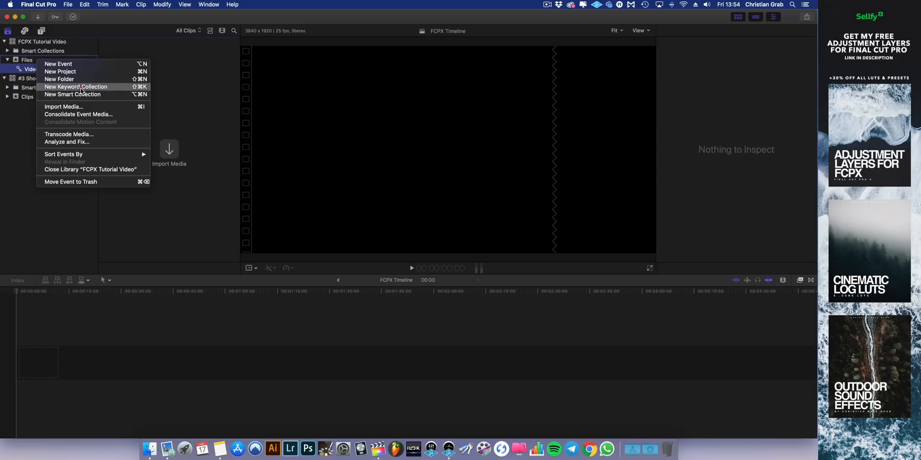
click(76, 88)
text(Songs)
key(Return)
right_click(31, 60)
click(74, 90)
text(SFX)
key(Return)
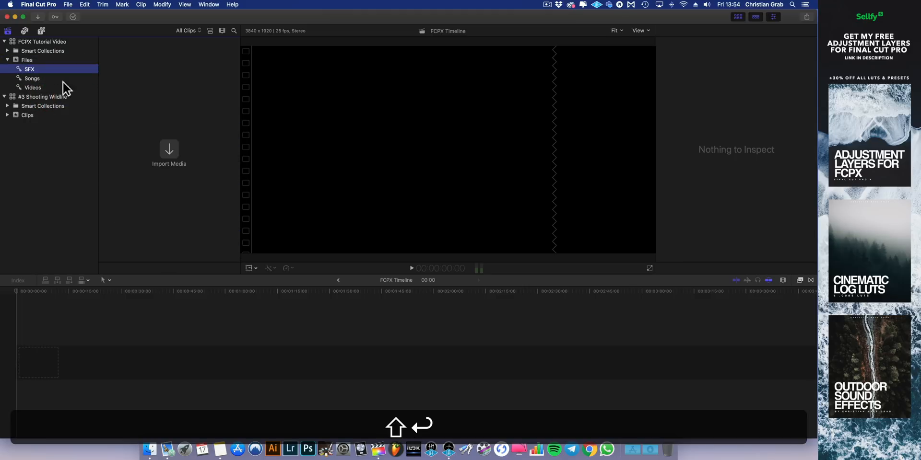
Step: Look through the Videos, Songs and SFX keyword collections and the Files event
click(34, 85)
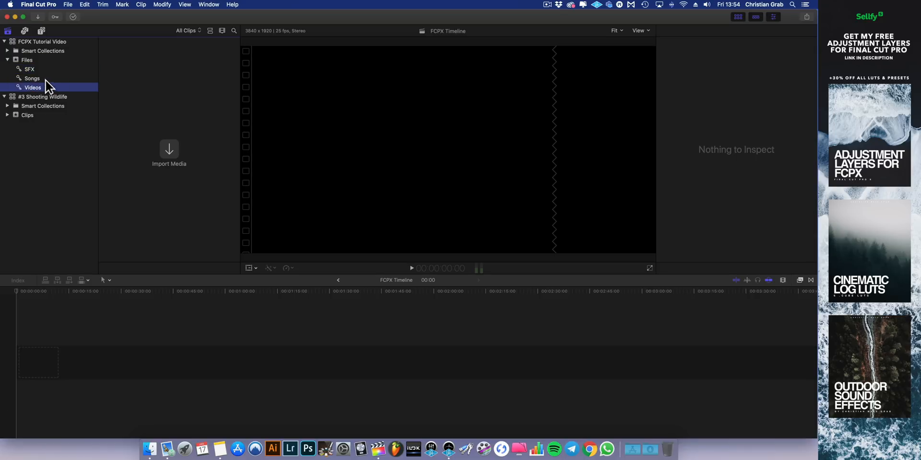
click(34, 79)
key(Up)
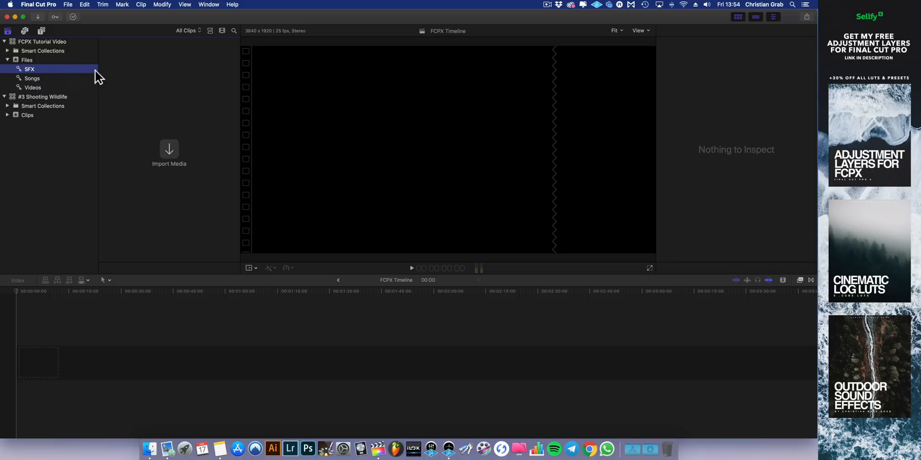
key(Up)
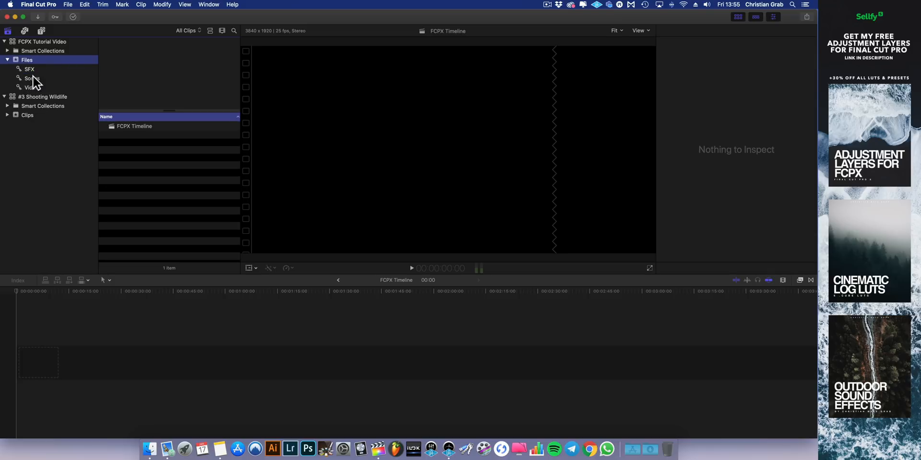
key(Down)
Step: With the Songs collection selected, bring in the first four MP3 files from the SONGS folder in Finder
click(35, 80)
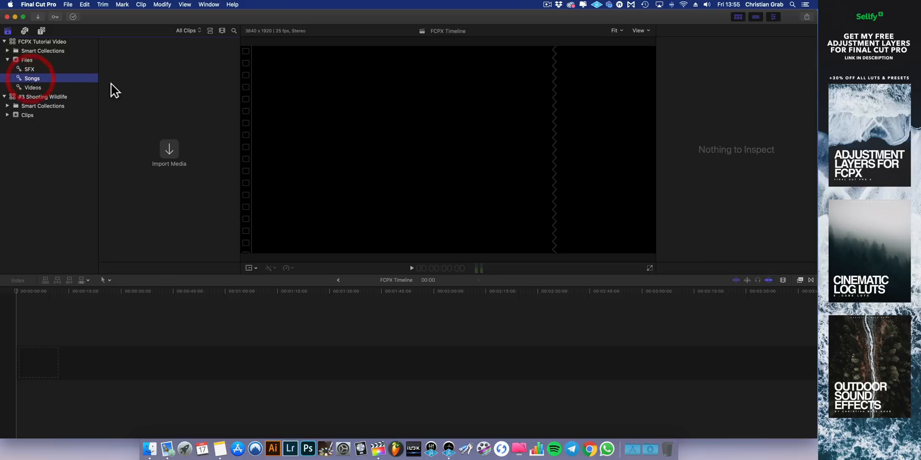
click(149, 450)
click(423, 155)
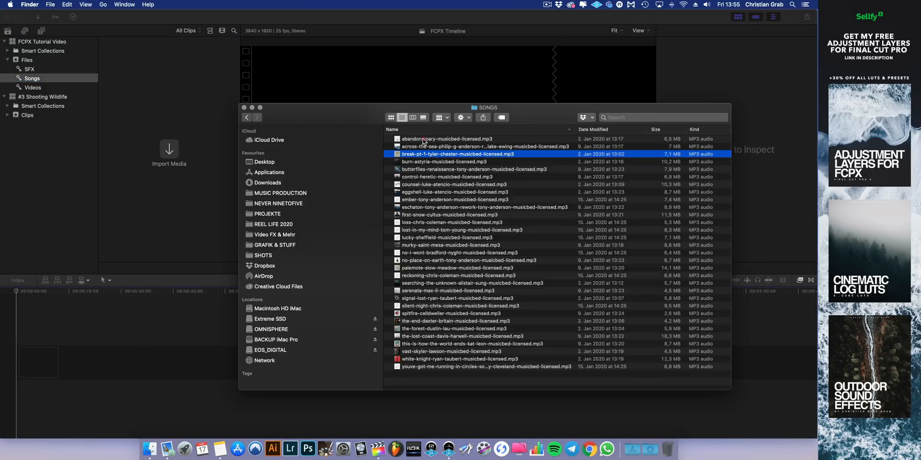
key(Up)
key(Up)
shift+click(419, 163)
drag(420, 163, 151, 100)
click(151, 209)
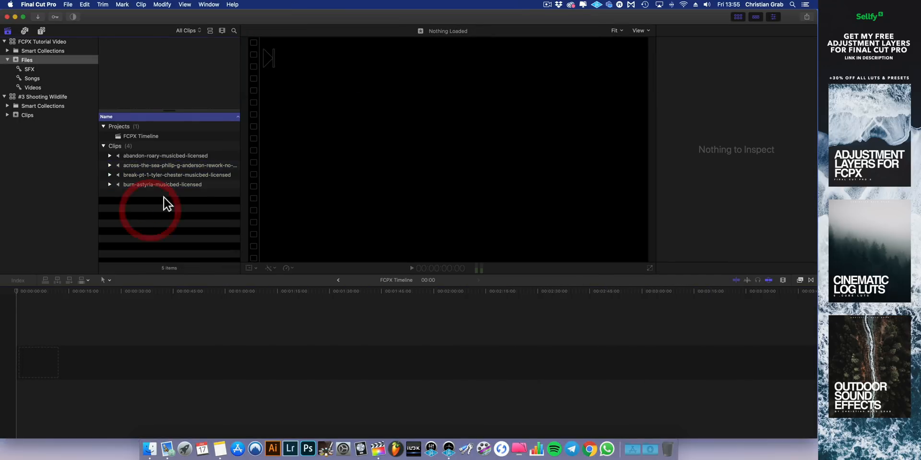
Step: Open media import for the Videos collection and browse to the REEL LIFE 2020 folder on Extreme SSD
click(32, 87)
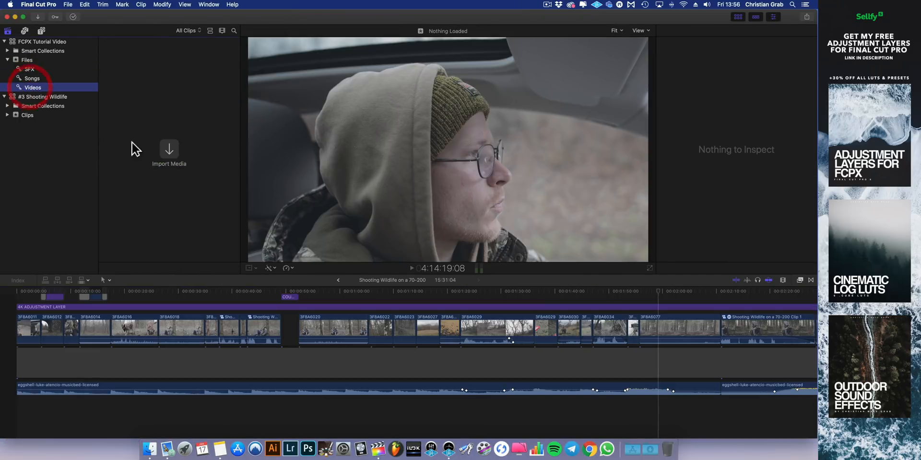
click(169, 149)
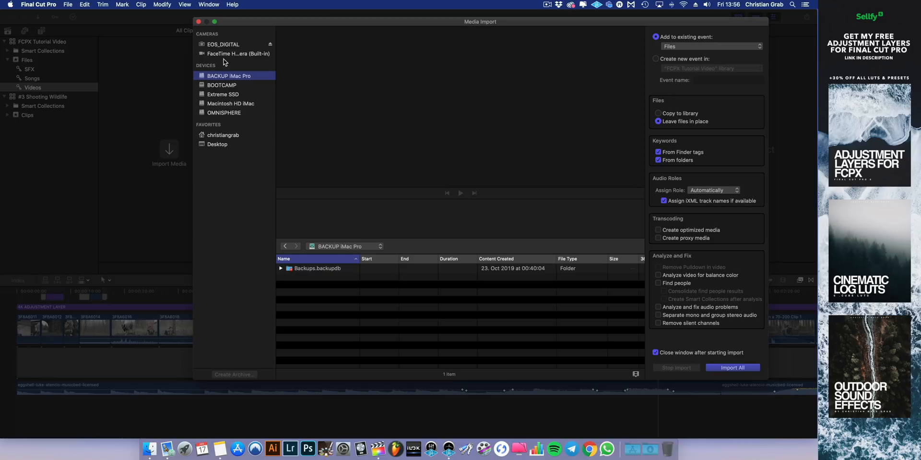
click(227, 96)
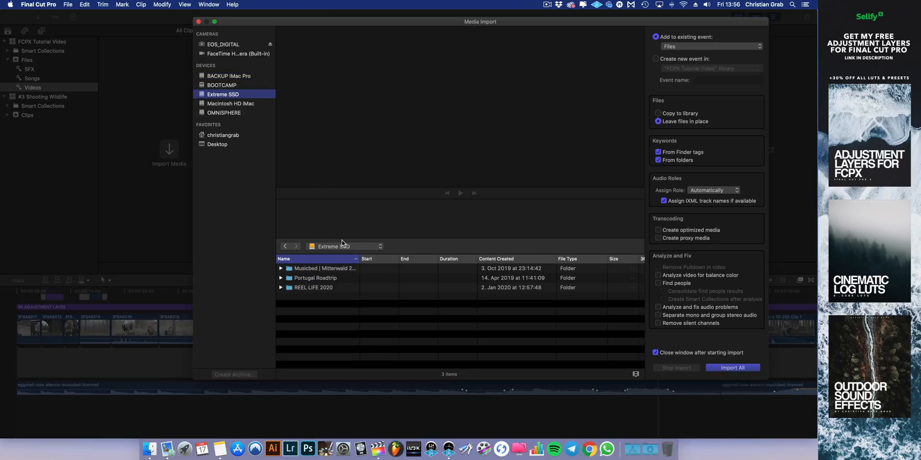
drag(360, 259, 404, 259)
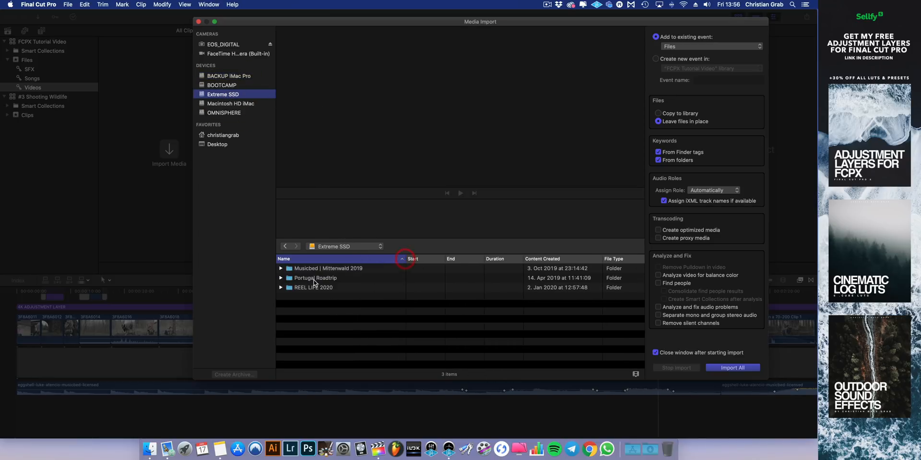
click(226, 86)
click(224, 96)
double_click(305, 287)
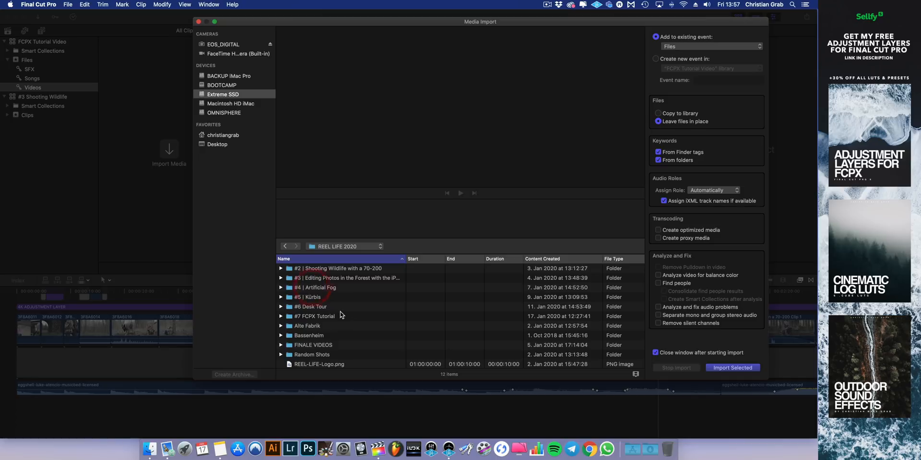
Step: Import clips 3F8A6355, 3F8A6363, 3F8A6364 and 3F8A6371 from the Januar 2020 folder, and add 3F8A6175.MP4 from Finder's Videos folder
scroll(313, 315, down, 2)
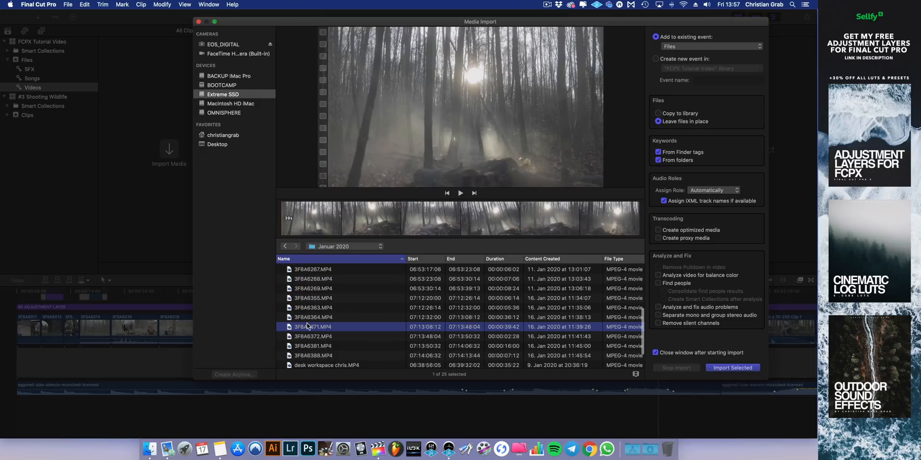
click(310, 318)
click(311, 326)
shift+click(307, 298)
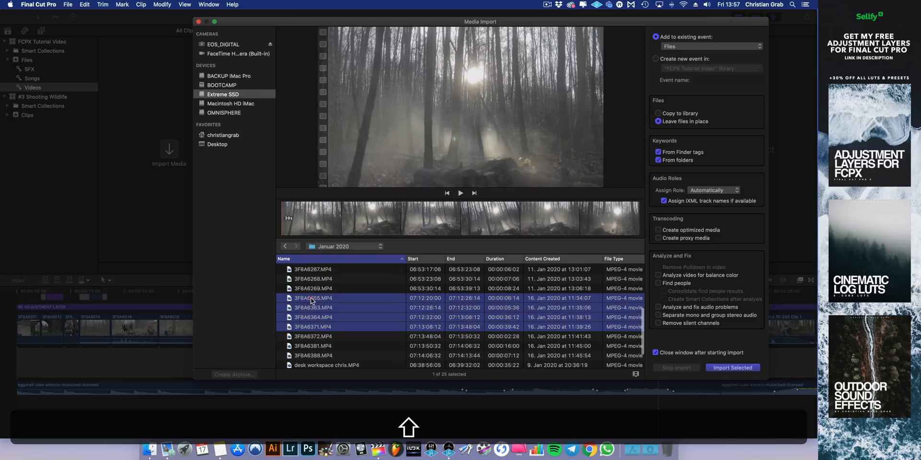
click(732, 368)
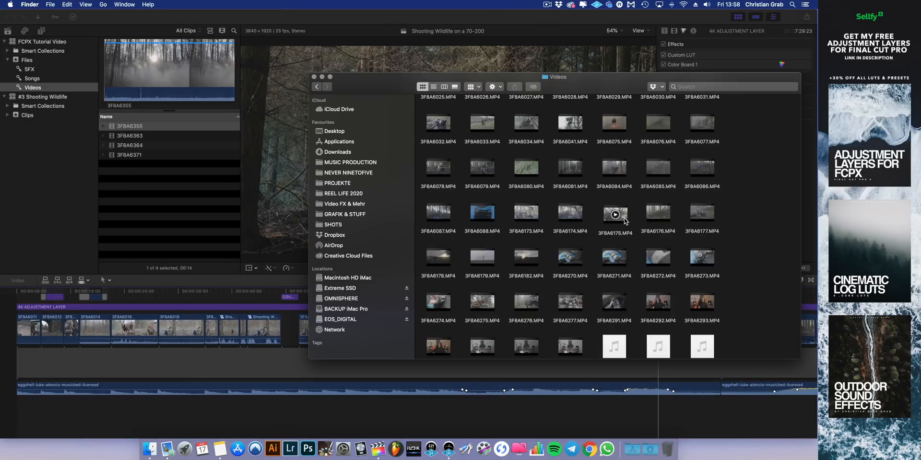
drag(614, 214, 146, 191)
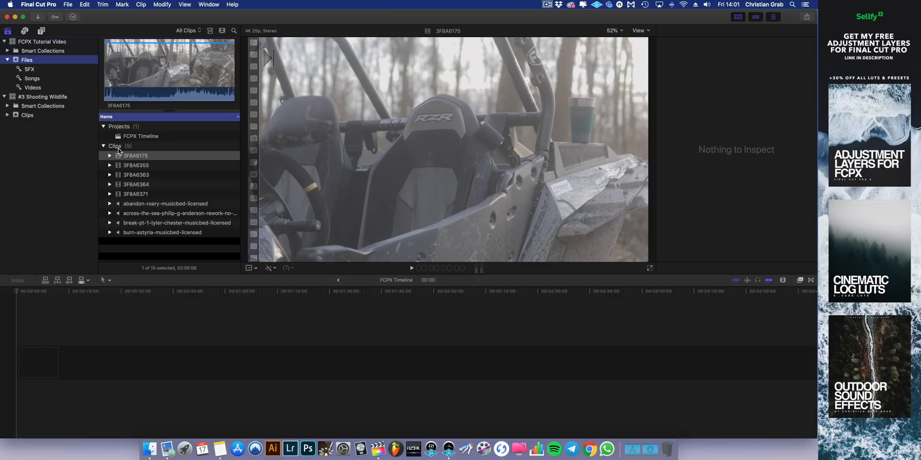
Step: Place the entire 3F8A6175 clip at the start of the timeline, and undo the edit
click(128, 157)
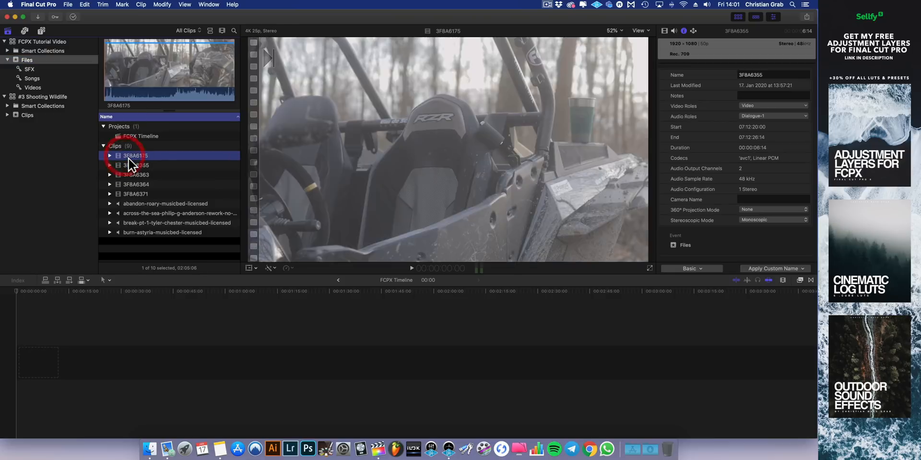
drag(123, 158, 22, 360)
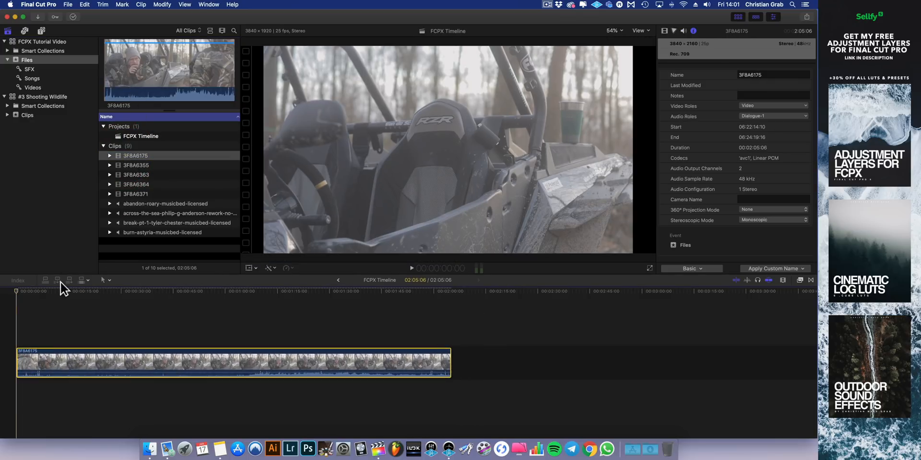
key(super+z)
Step: Place a range of about 6 seconds from 3F8A6175 at the timeline start, followed by a selected range of 3F8A6355
drag(115, 68, 21, 363)
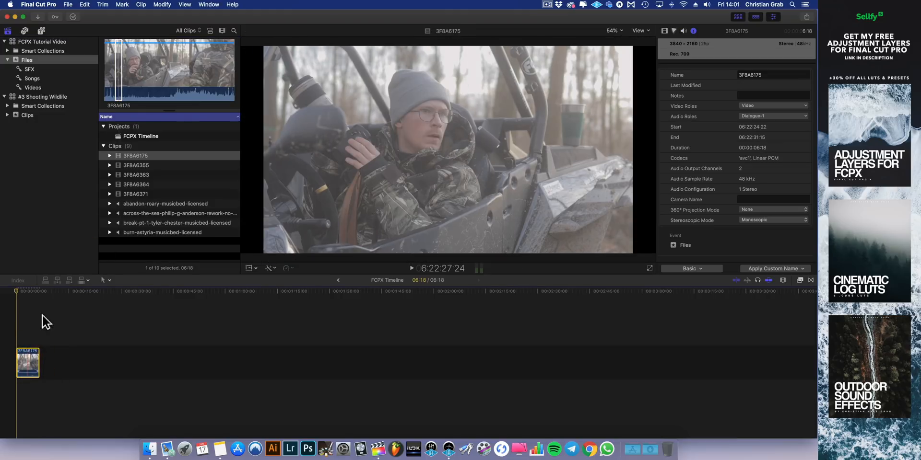
click(27, 293)
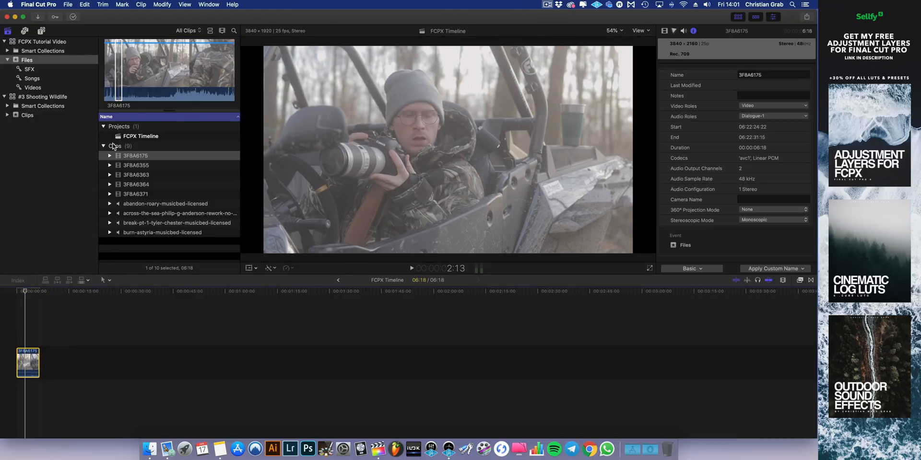
click(125, 168)
drag(127, 72, 182, 70)
drag(163, 70, 50, 366)
Step: Append a short range of 3F8A6363 and about 4 seconds of 3F8A6364 to the end of the timeline
click(136, 175)
drag(133, 74, 59, 366)
click(137, 185)
drag(215, 68, 69, 363)
click(137, 195)
Step: Enlarge the timeline's clip display and play the edit from the beginning
click(17, 292)
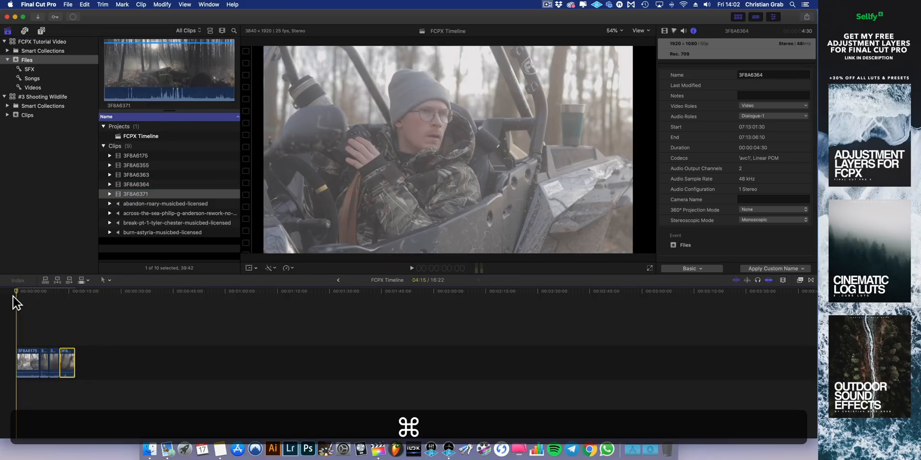
key(super+equal)
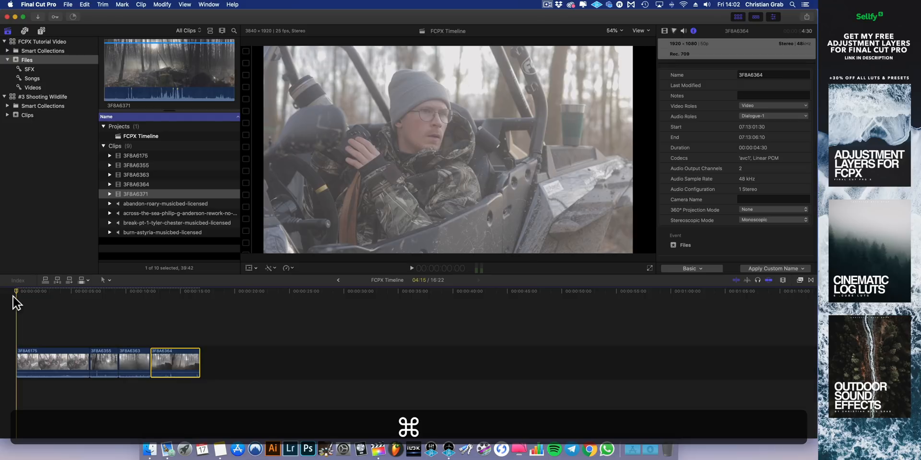
key(super+equal)
key(space)
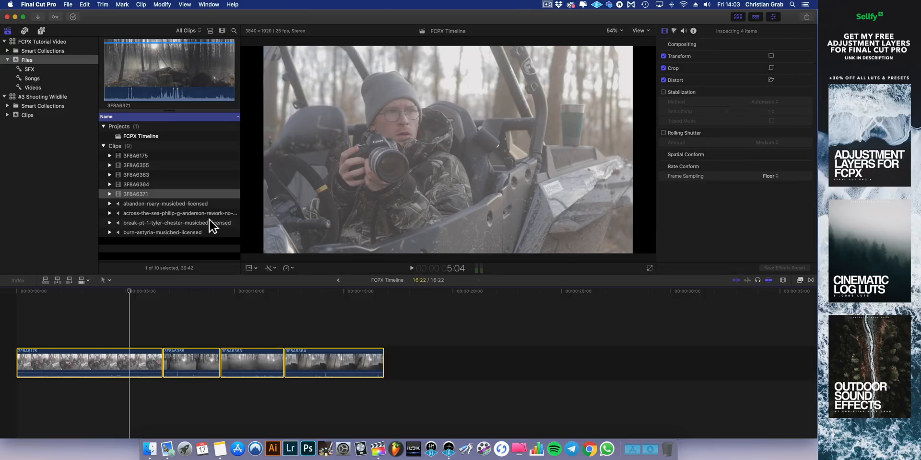
Step: Select all four timeline clips and set their Spatial Conform type to Fill
click(69, 331)
drag(81, 316, 343, 380)
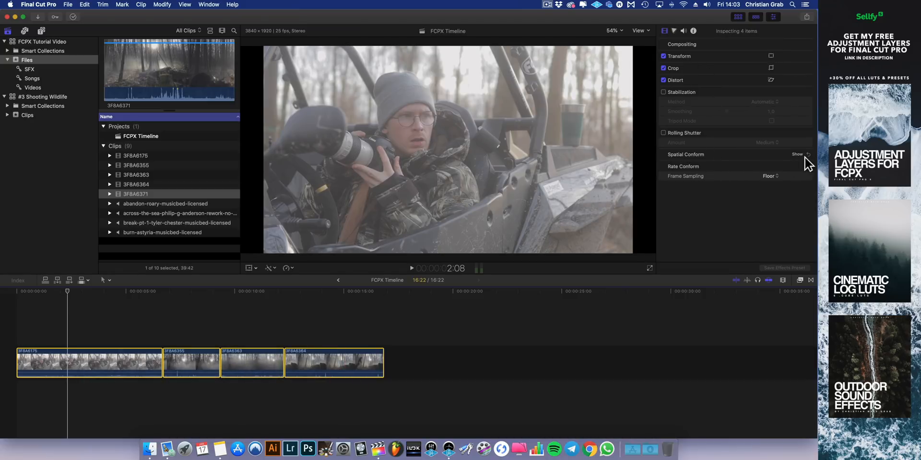
click(805, 156)
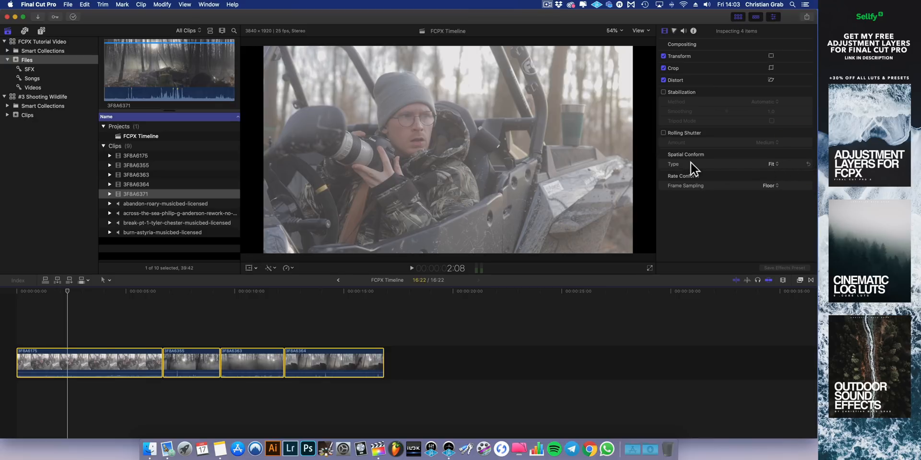
click(773, 164)
click(774, 171)
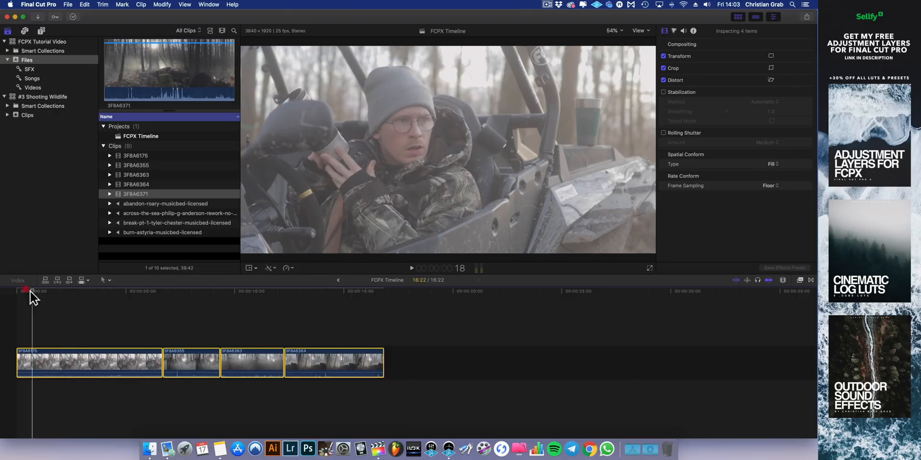
Step: Place the song break-pt-1-tyler-chester-musicbed-licensed beneath the video clips, starting at the beginning of the timeline
click(126, 223)
drag(125, 223, 32, 405)
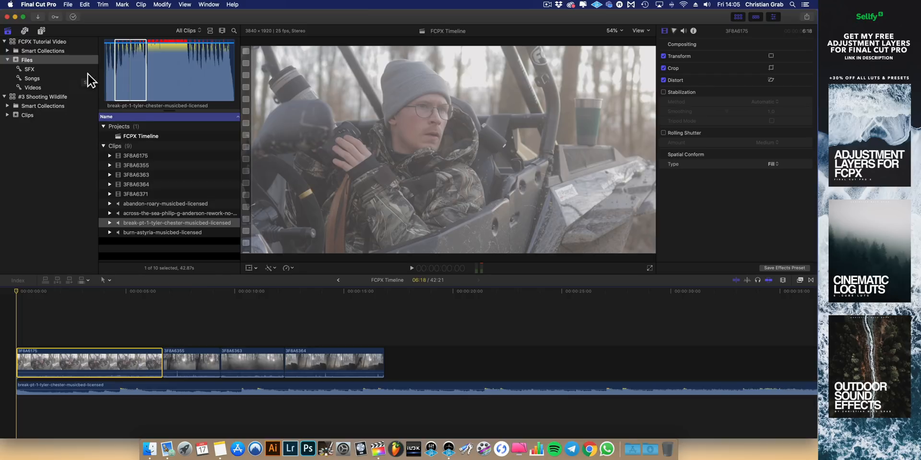
Step: Place the 4K Adjustment Layer title above all four clips, extend it across the whole edit, and trim the song to the last clip's end
key(alt+super+1)
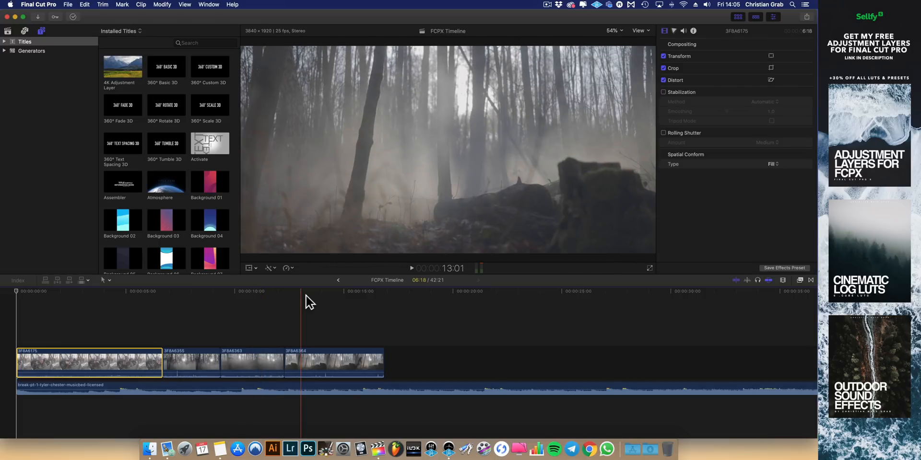
key(l)
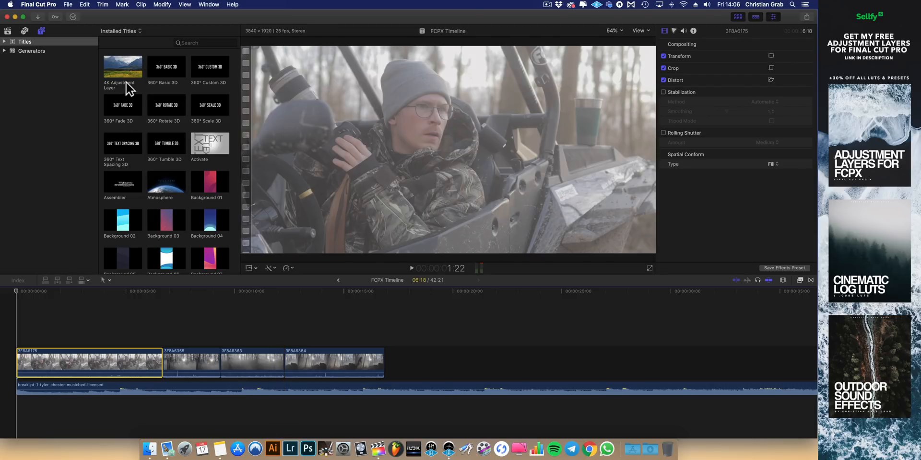
click(43, 31)
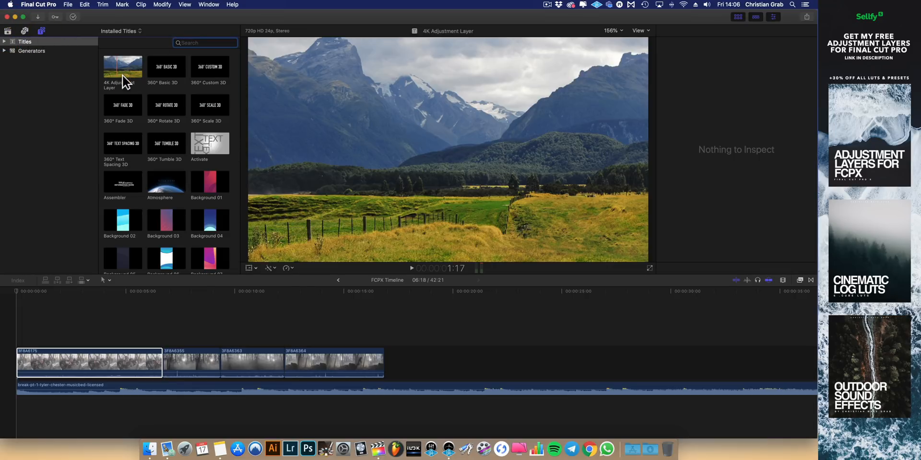
drag(118, 64, 19, 341)
drag(127, 341, 397, 330)
click(44, 291)
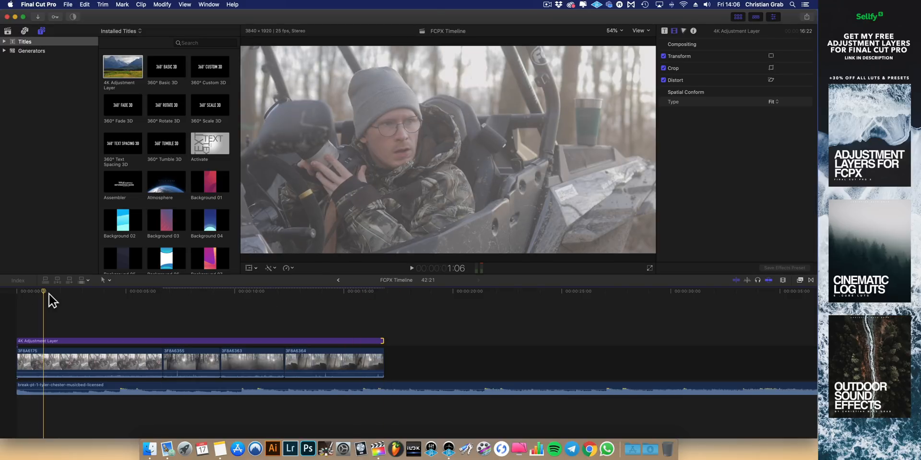
drag(55, 294, 137, 291)
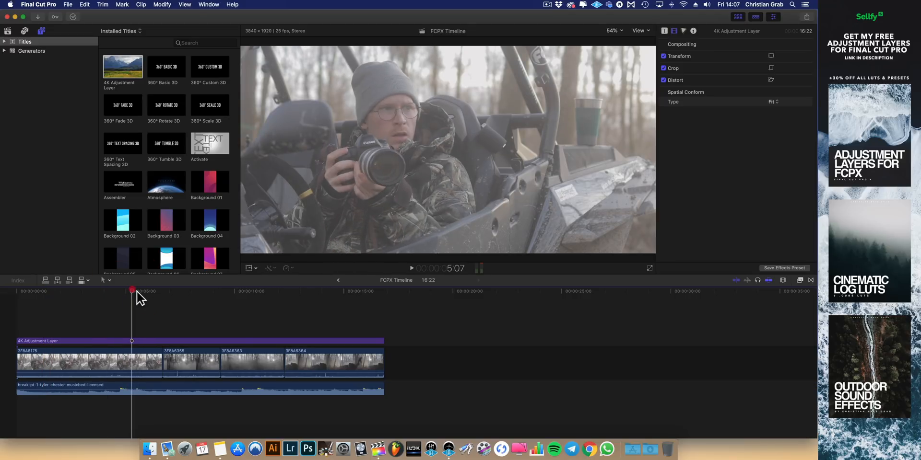
Step: Search the effects for "lut" and apply the Custom LUT effect to the adjustment layer
click(147, 341)
key(super+5)
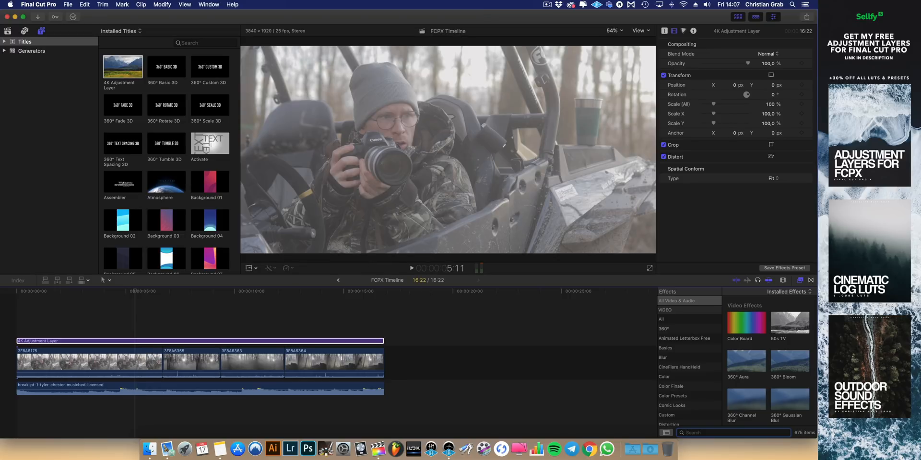
text(lut)
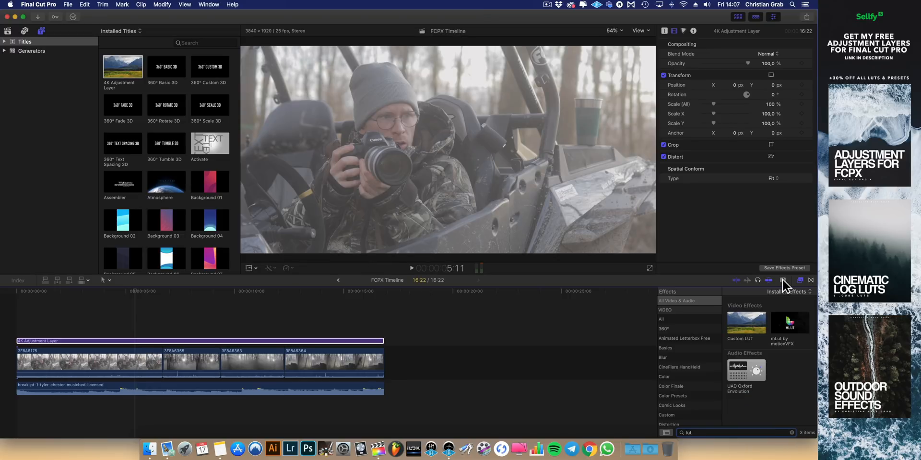
click(800, 280)
click(800, 280)
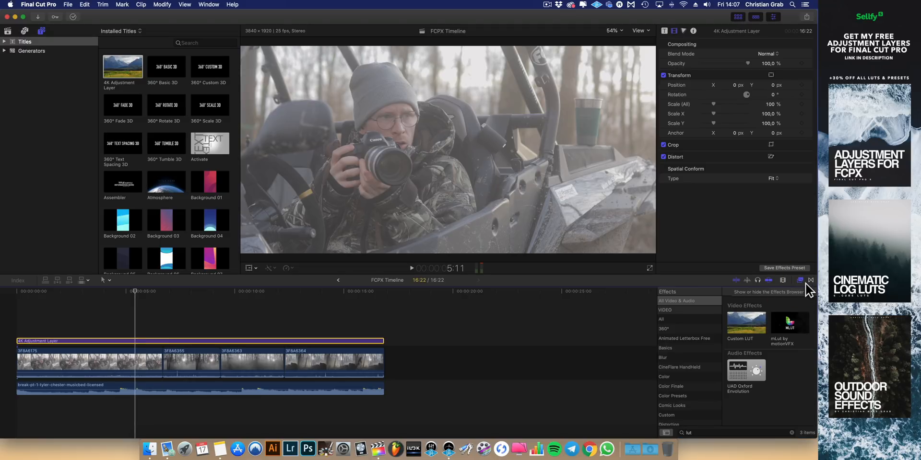
click(801, 282)
click(802, 282)
click(700, 432)
drag(750, 326, 144, 343)
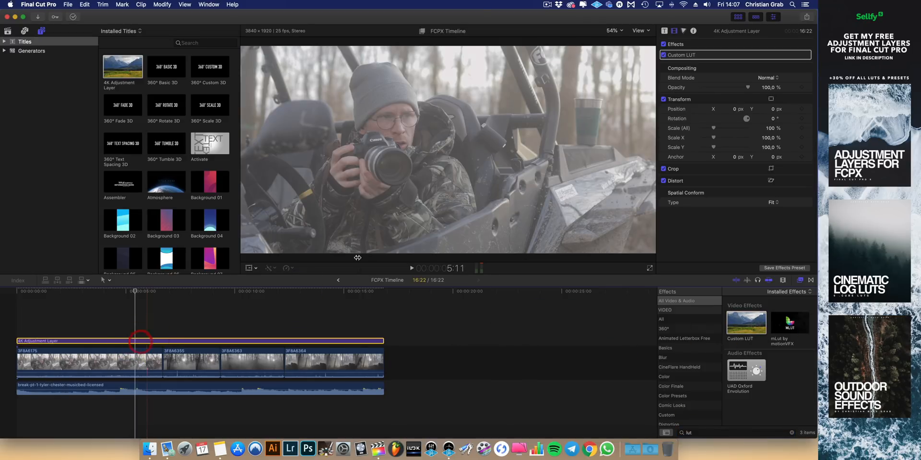
Step: Set the adjustment layer's Custom LUT to CMG HARSH and scrub the timeline to check the look
click(805, 56)
click(712, 64)
click(711, 68)
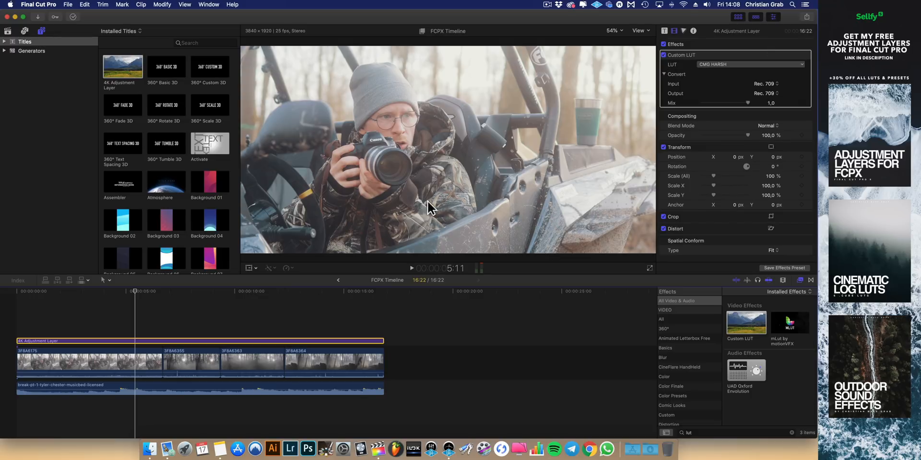
mouse_move(158, 291)
mouse_down()
mouse_move(315, 295)
mouse_move(176, 293)
mouse_up()
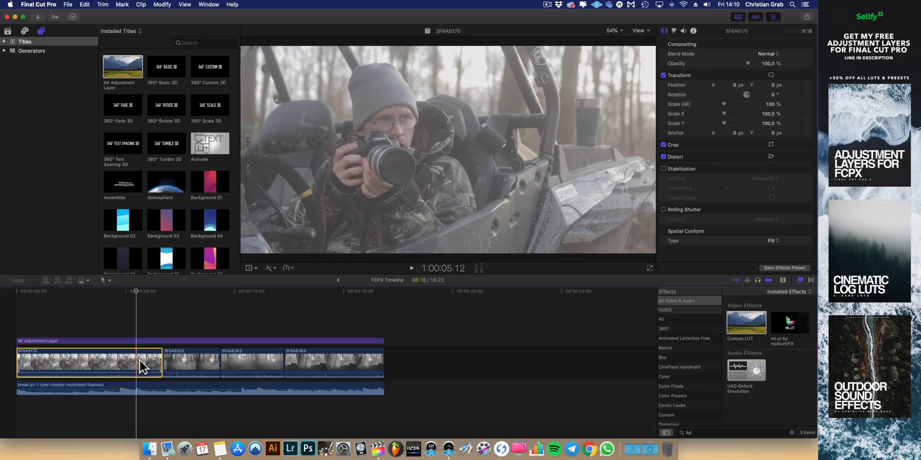
Step: Open the color correction controls for clip 3F8A6175 and lower its Highlights exposure to -38%
click(142, 342)
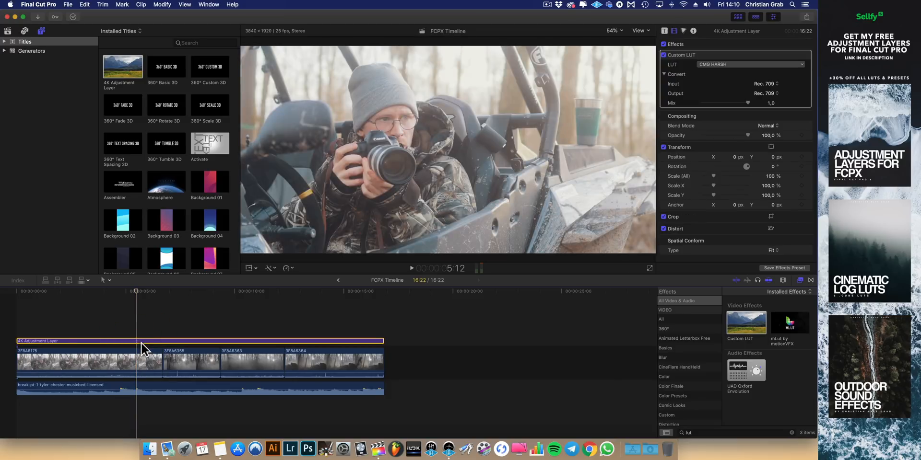
click(138, 358)
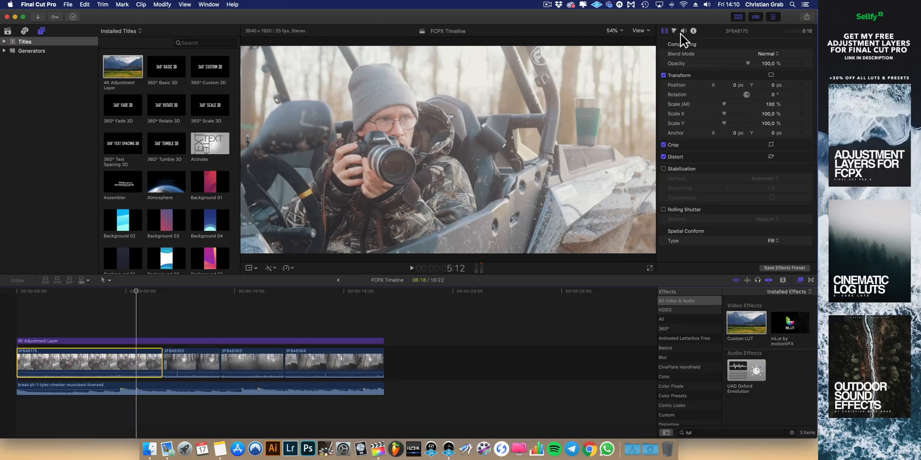
click(678, 33)
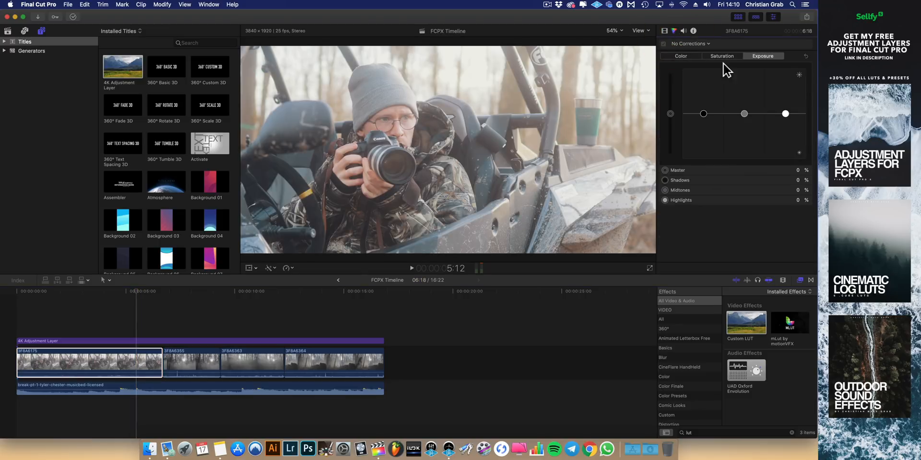
click(690, 43)
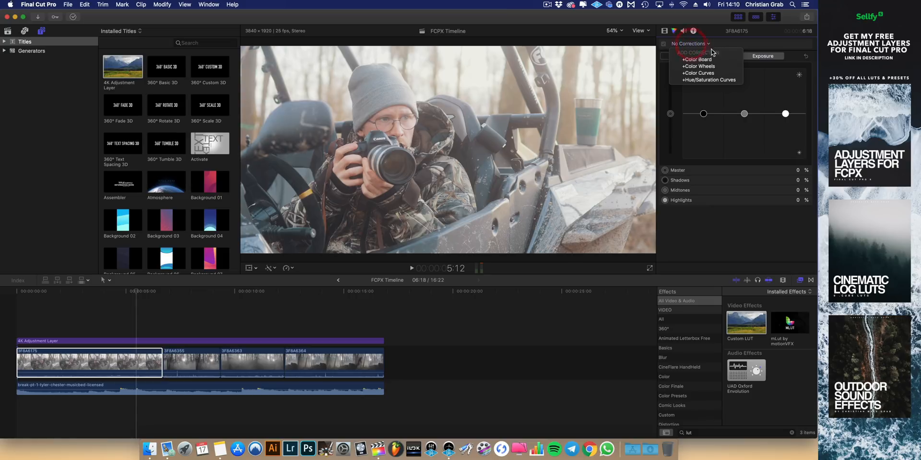
click(686, 43)
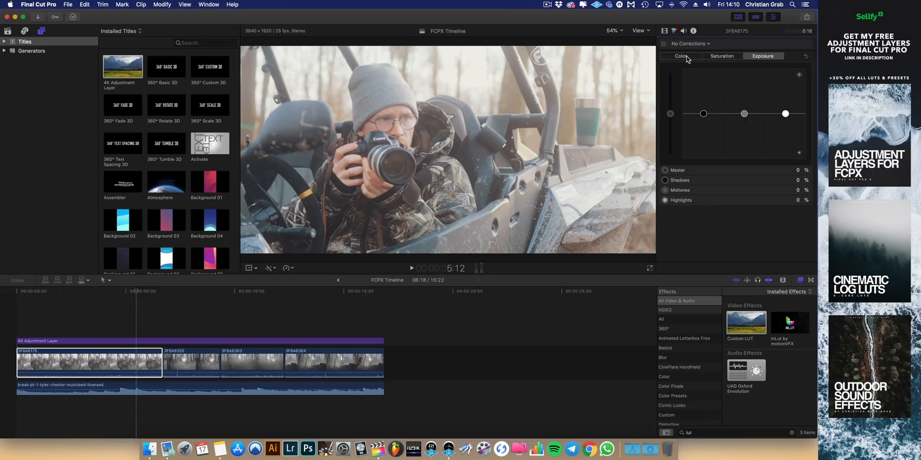
click(682, 56)
click(724, 56)
click(768, 56)
drag(789, 116, 790, 133)
Step: Lower the Shadows and Midtones exposure of clip 3F8A6175 to -8% each, leaving Master at 0%
click(705, 115)
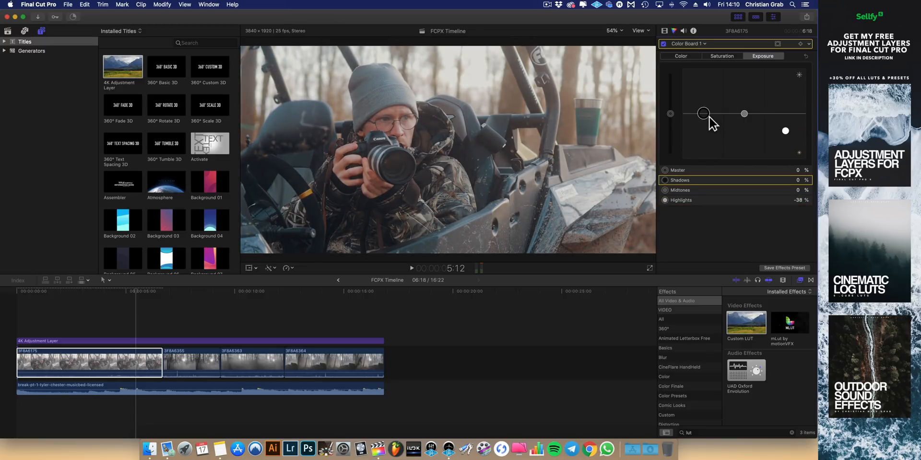
drag(709, 118, 744, 117)
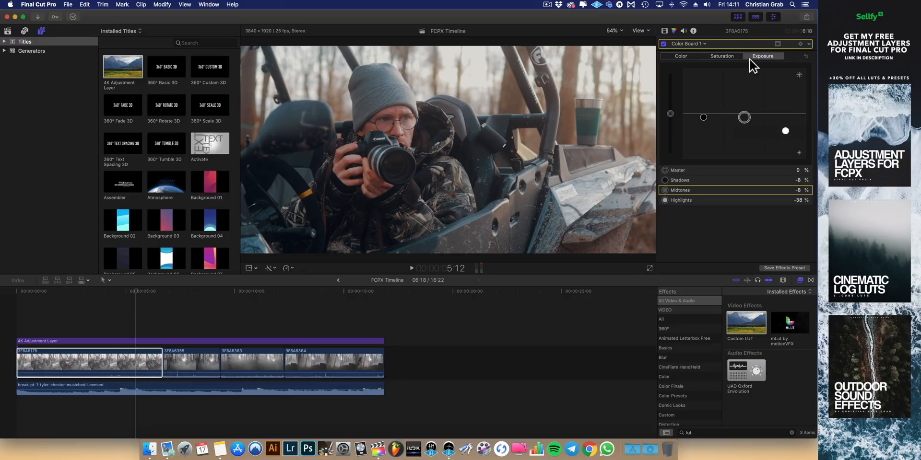
click(745, 118)
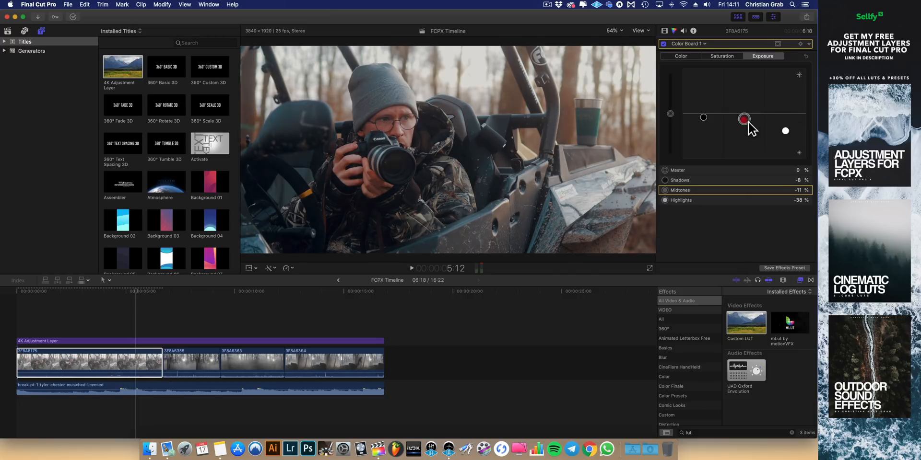
click(670, 113)
mouse_move(675, 114)
mouse_down()
mouse_move(676, 107)
mouse_move(675, 126)
mouse_move(674, 116)
mouse_up()
Step: Tint the shadows of 3F8A6175 to about 189° at 8% and shift the highlights to about 245° at -6%
key(ctrl+super+c)
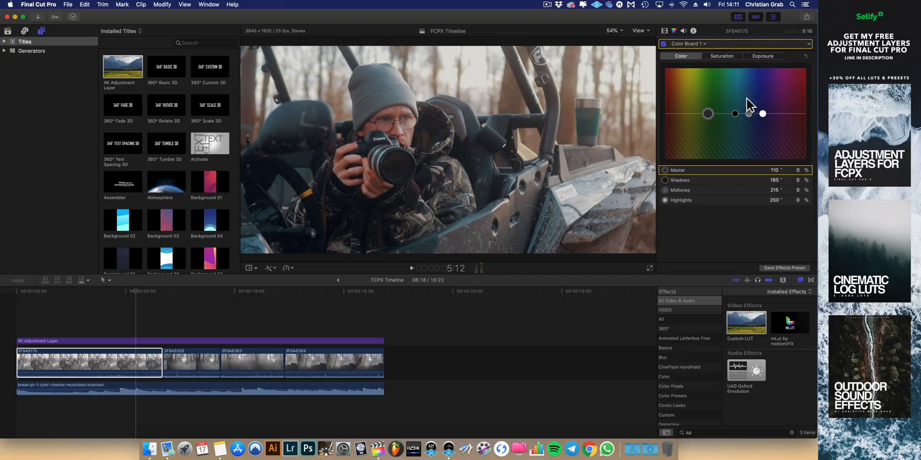
click(738, 116)
click(752, 115)
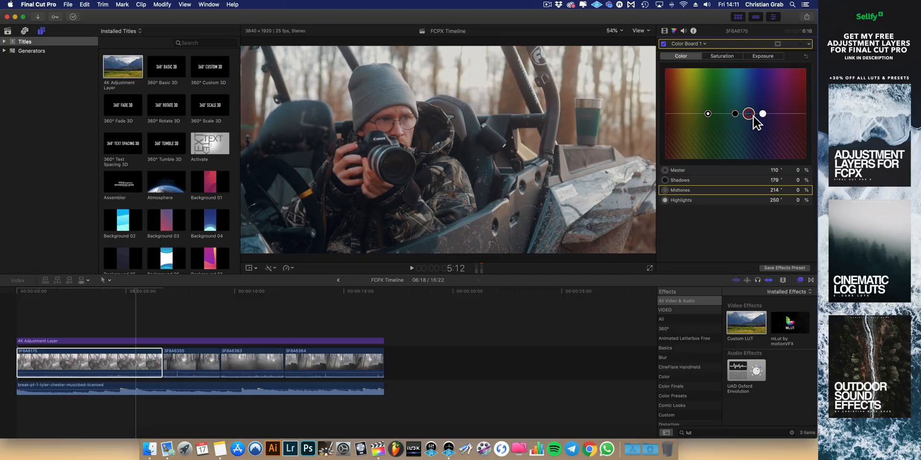
click(763, 115)
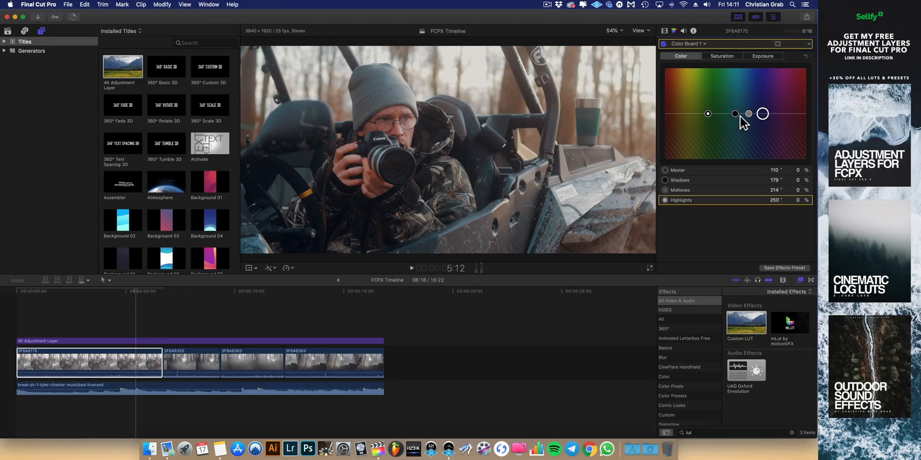
drag(739, 115, 767, 117)
mouse_move(770, 114)
mouse_down()
mouse_move(780, 120)
mouse_move(765, 119)
mouse_up()
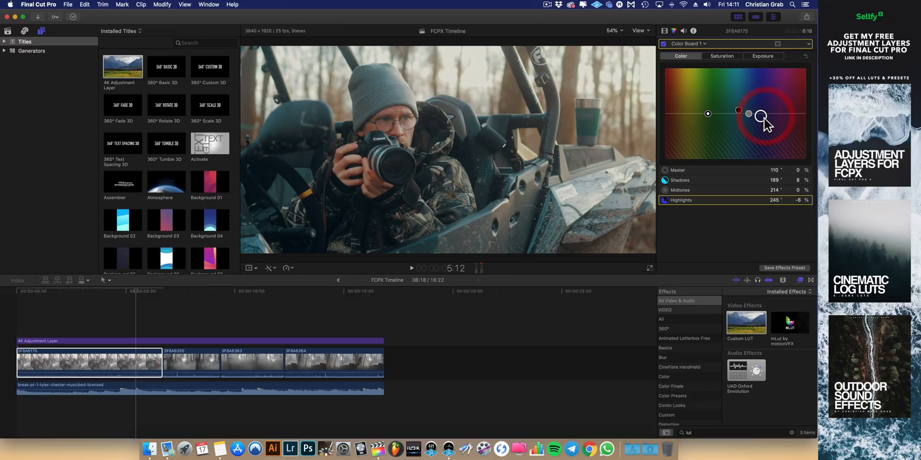
Step: View the clip's saturation controls and add a Hue/Saturation Curves correction to 3F8A6175
click(721, 56)
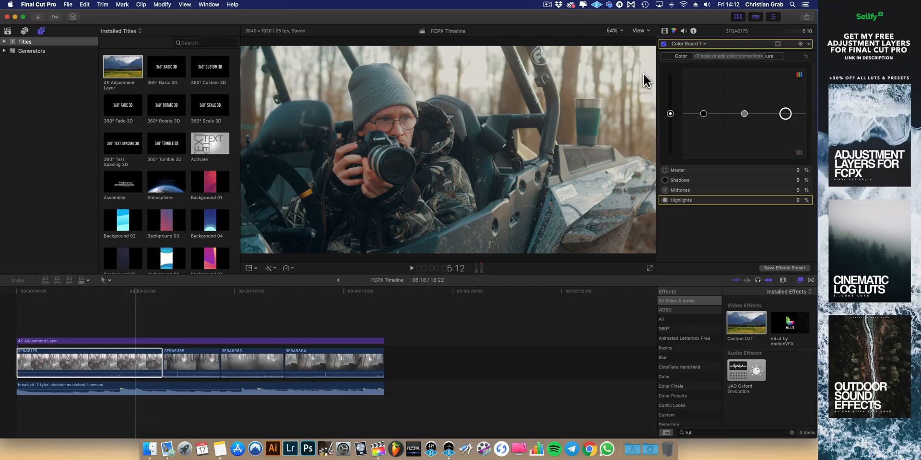
click(699, 45)
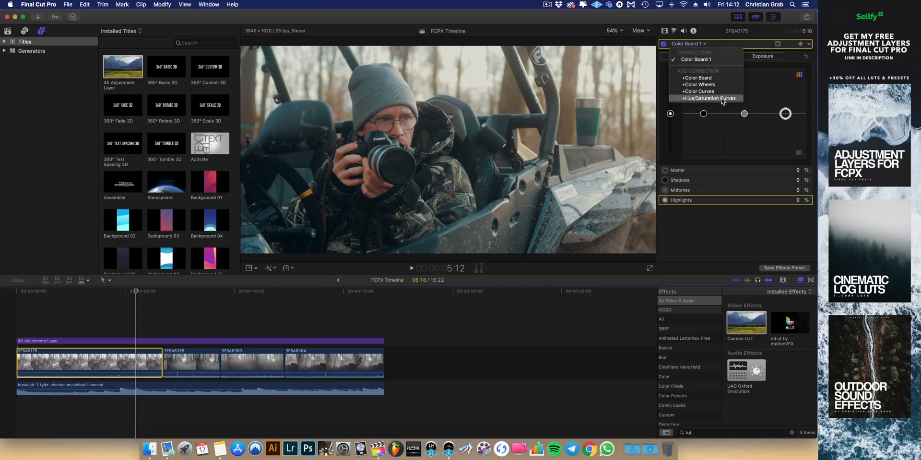
click(712, 42)
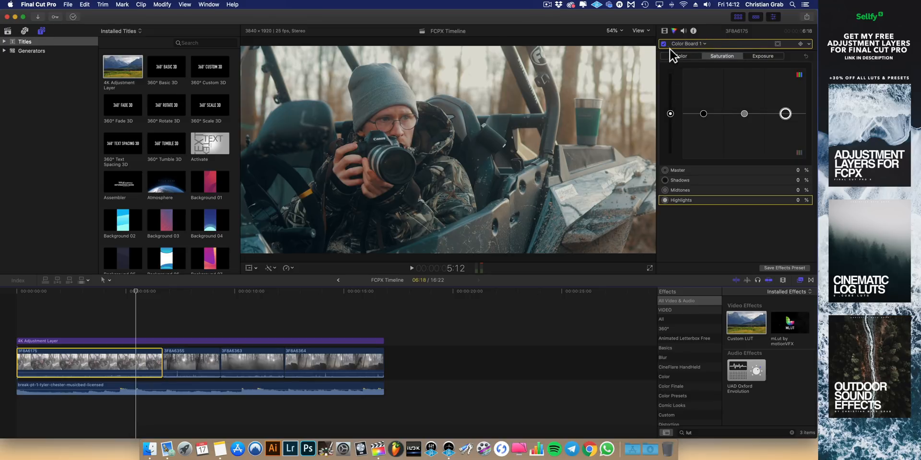
click(698, 44)
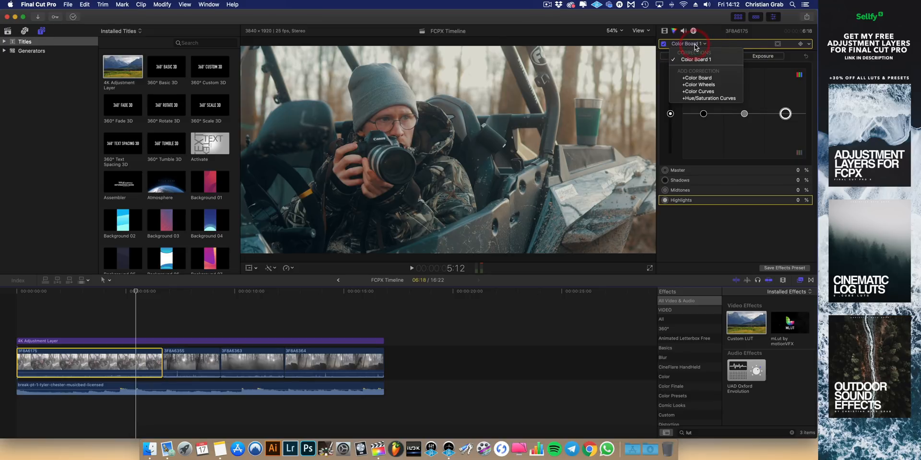
click(700, 99)
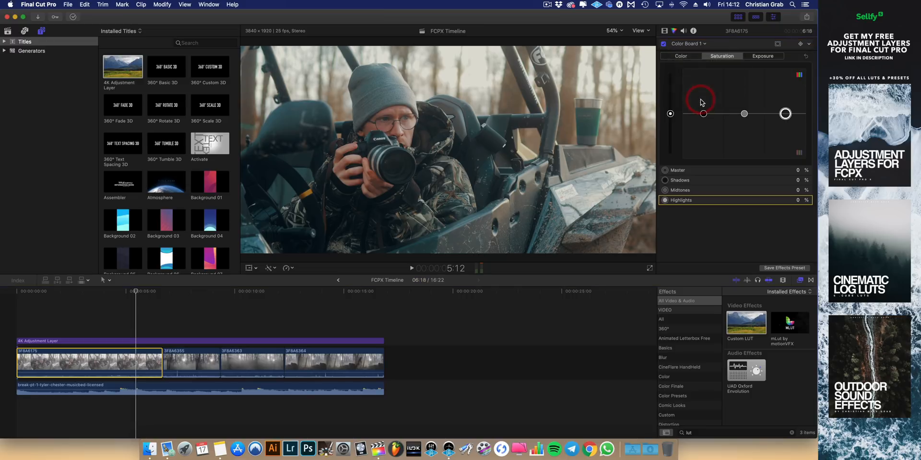
Step: Review the exposure and color settings in Color Board 1, and return to Hue/Saturation Curves 1
click(710, 45)
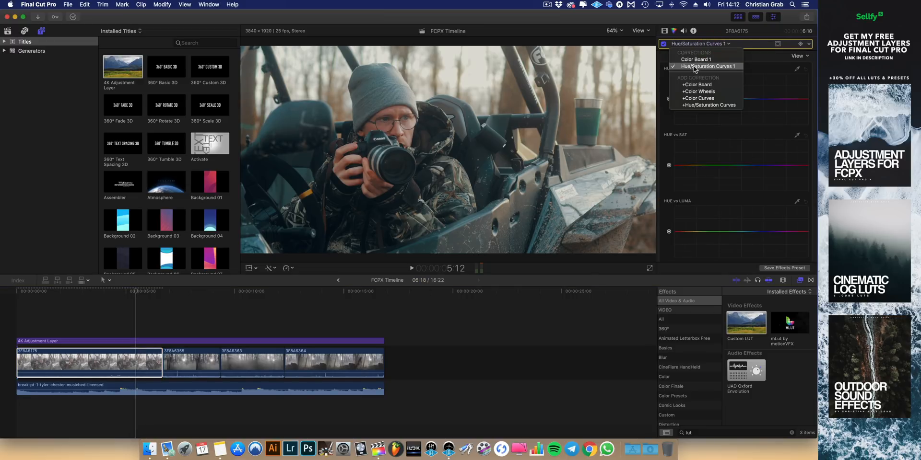
click(702, 41)
click(700, 43)
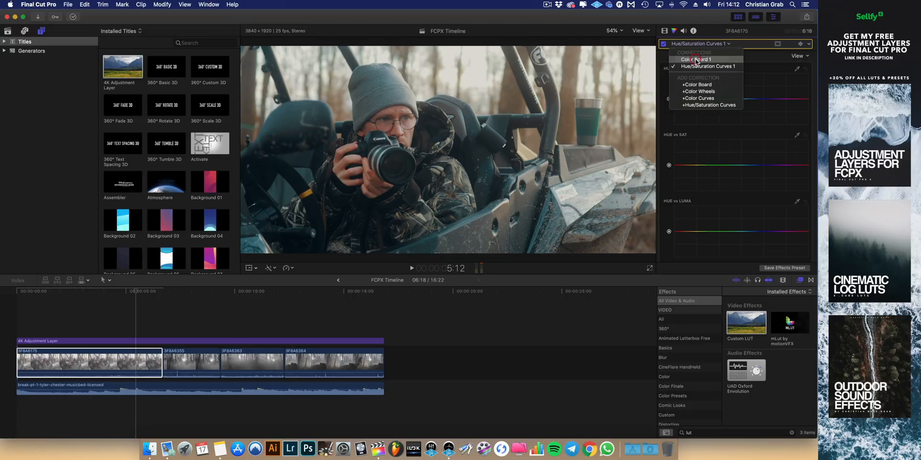
click(693, 59)
click(766, 56)
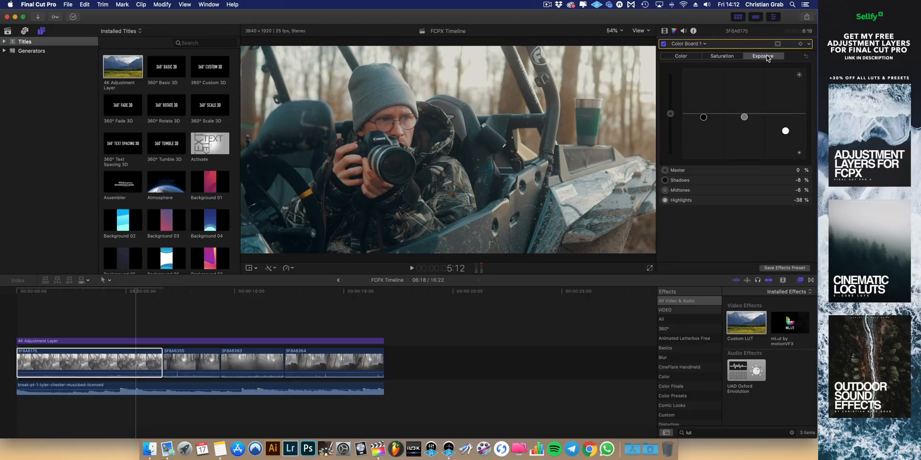
click(694, 56)
click(692, 42)
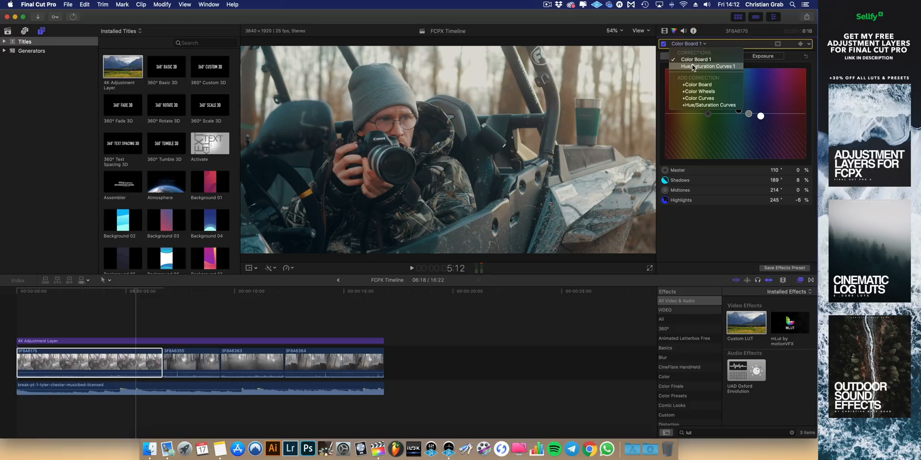
click(700, 66)
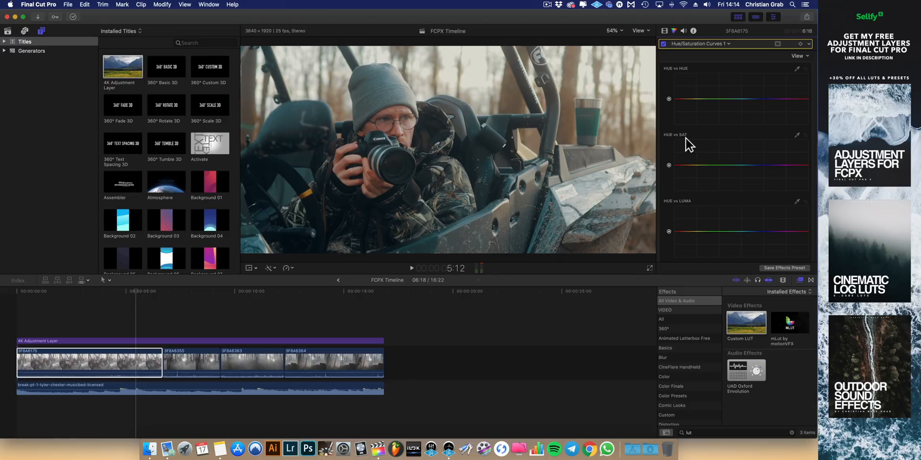
Step: Sample the man's skin tone for HUE vs SAT on clip 3F8A6175 and slightly lower the saturation of the sampled reds
click(800, 138)
click(404, 119)
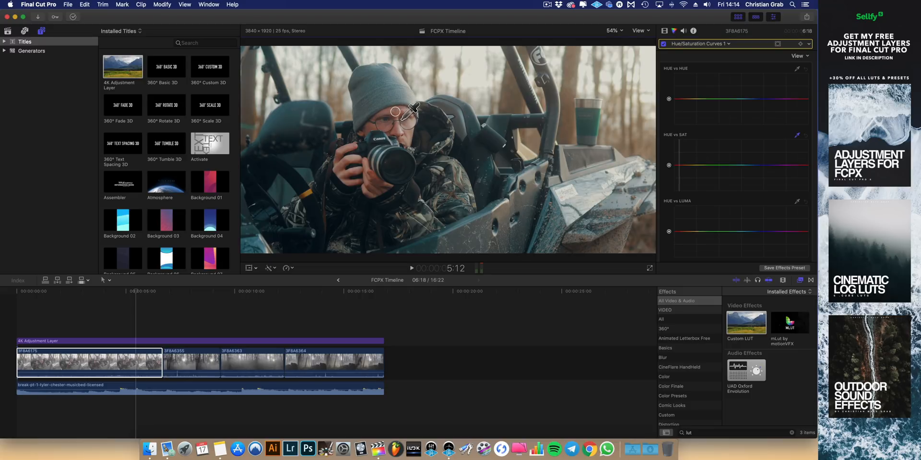
click(403, 118)
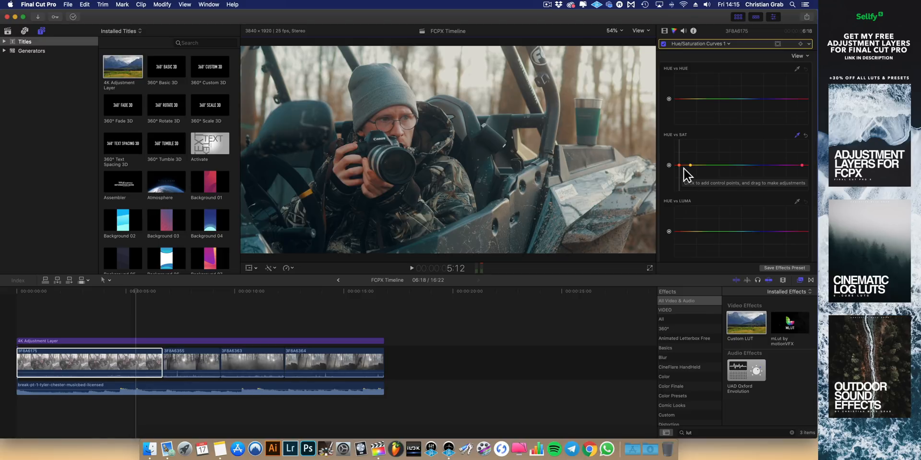
mouse_move(684, 167)
mouse_down()
mouse_move(683, 192)
mouse_move(682, 139)
mouse_move(680, 204)
mouse_move(677, 116)
mouse_move(678, 182)
mouse_move(677, 173)
mouse_up()
Step: Try adjusting the brightness of the man's skin tone with a sampled point on the HUE vs LUMA curve
scroll(703, 191, down, 2)
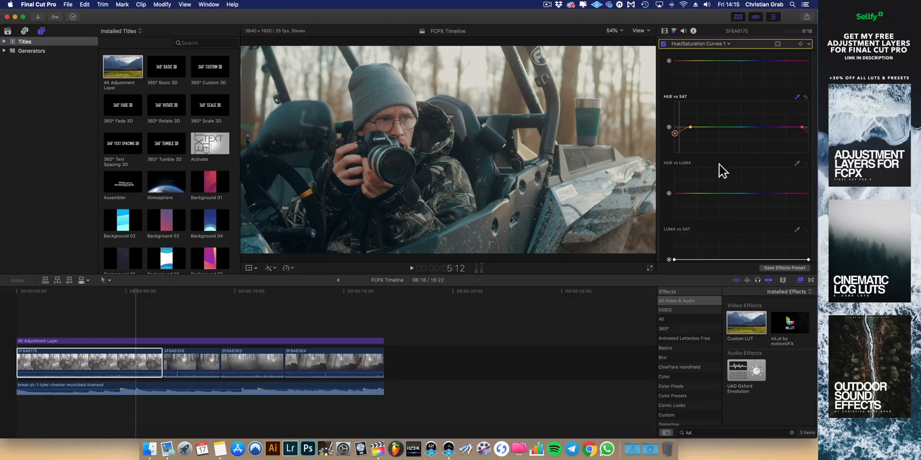
click(797, 164)
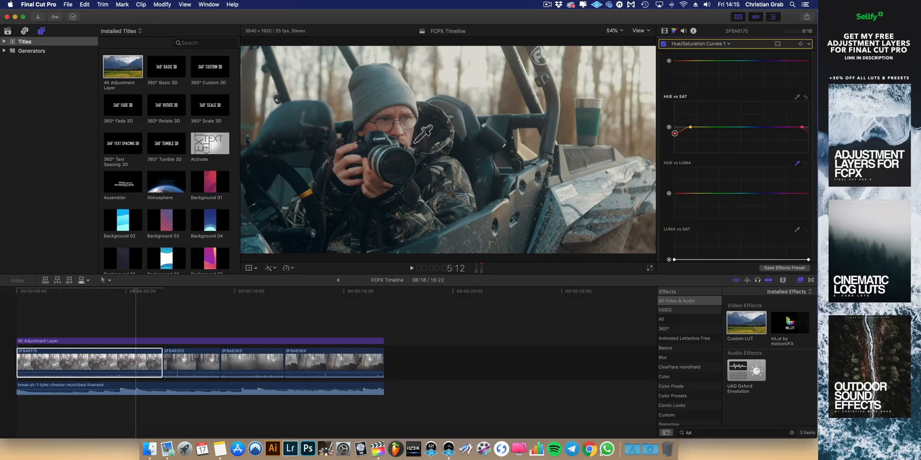
click(397, 111)
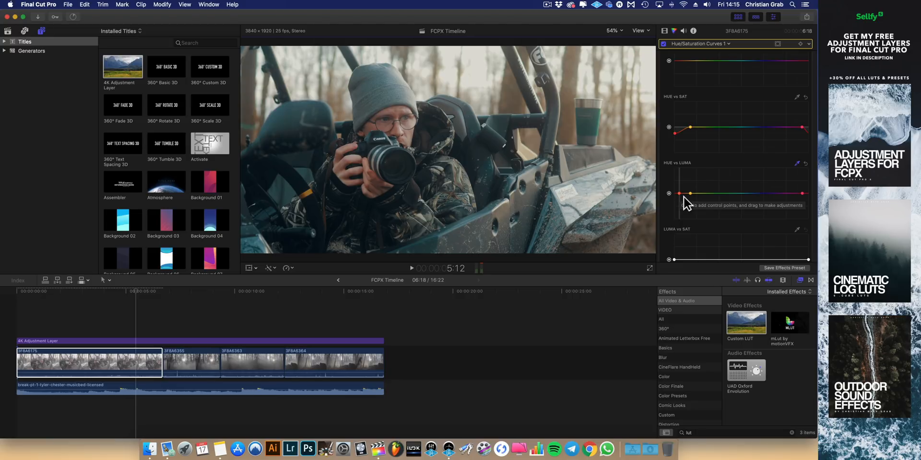
mouse_move(683, 196)
mouse_down()
mouse_move(683, 205)
mouse_move(685, 188)
mouse_move(686, 197)
mouse_up()
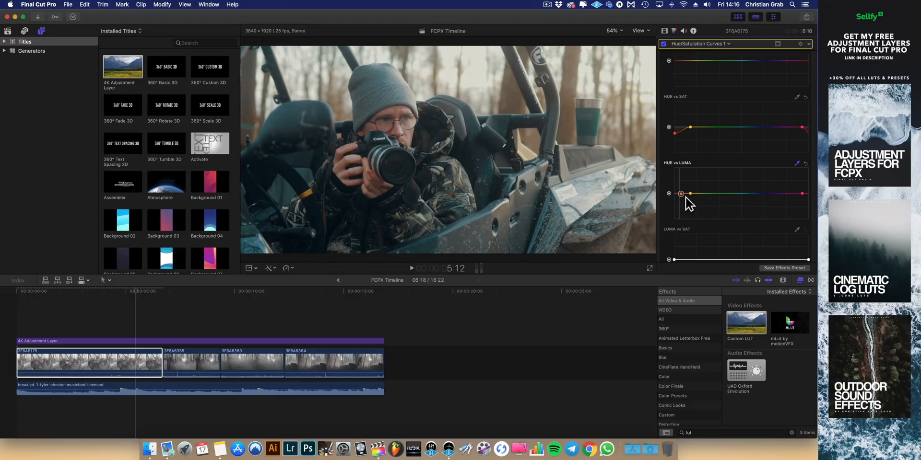
drag(685, 196, 685, 203)
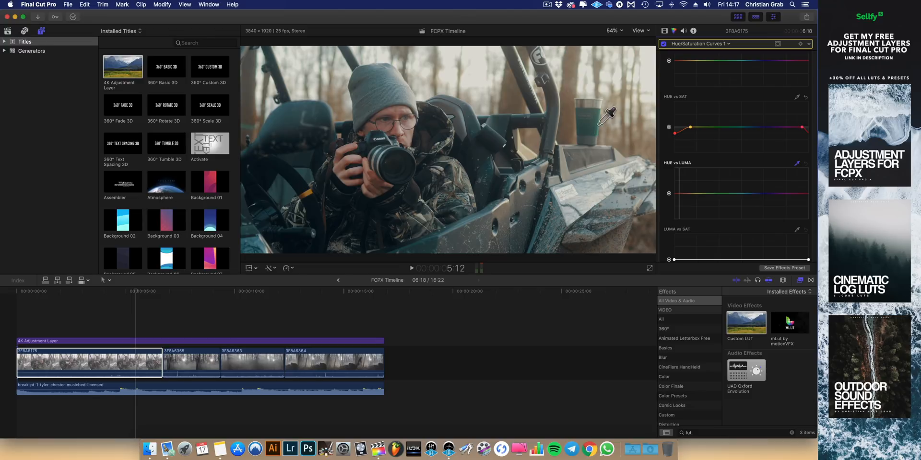
Step: Try shifting the hue of the green mug with a sampled point on the HUE vs HUE curve, and reset that curve
scroll(729, 191, up, 1)
scroll(729, 191, down, 5)
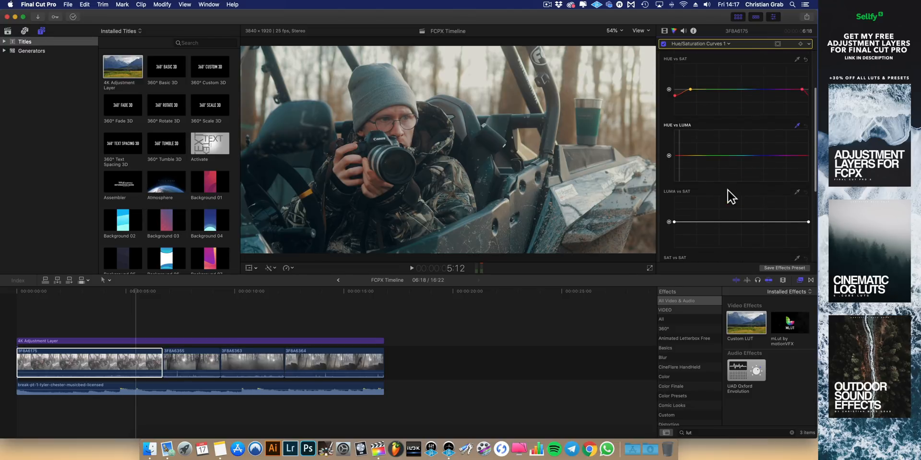
scroll(720, 174, up, 8)
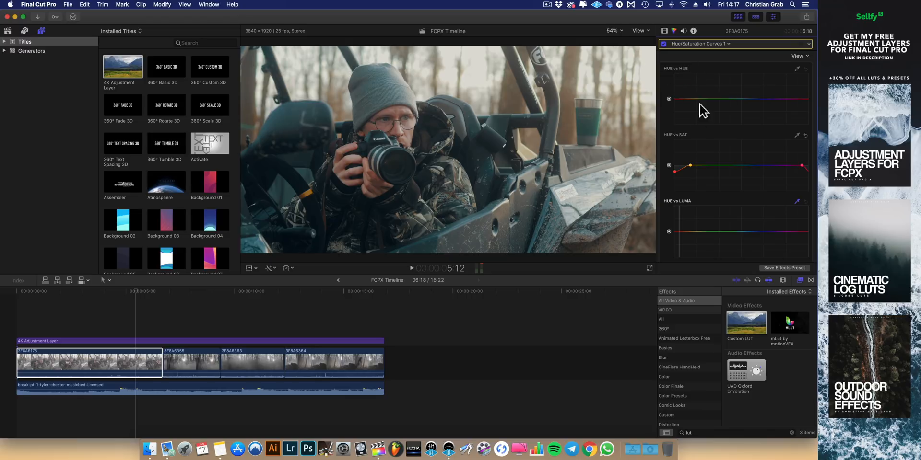
click(797, 69)
click(592, 124)
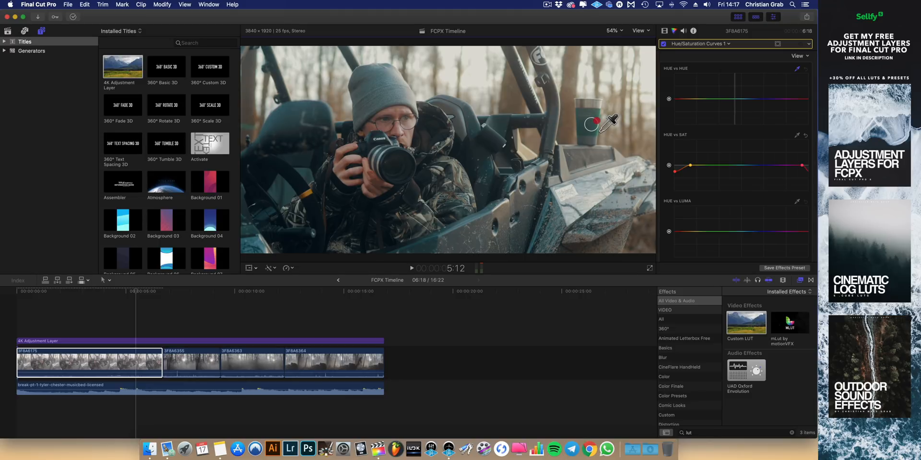
click(602, 130)
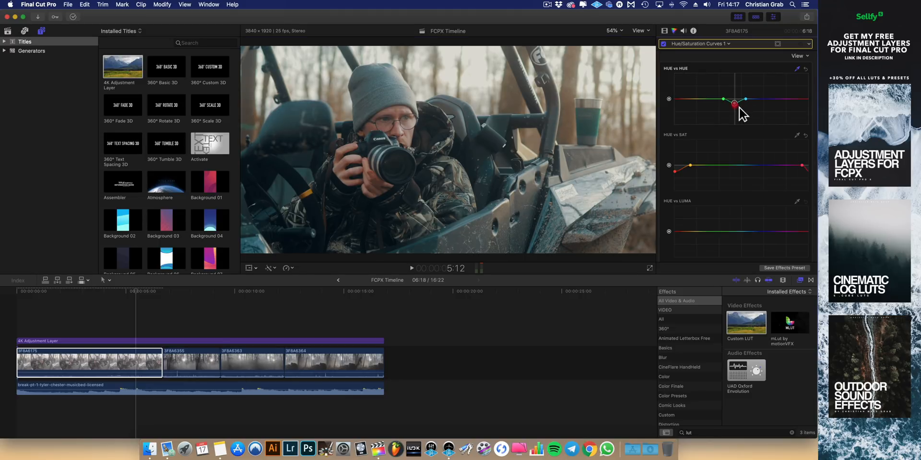
mouse_move(739, 98)
mouse_down()
mouse_move(740, 79)
mouse_move(739, 116)
mouse_move(740, 86)
mouse_move(739, 98)
mouse_up()
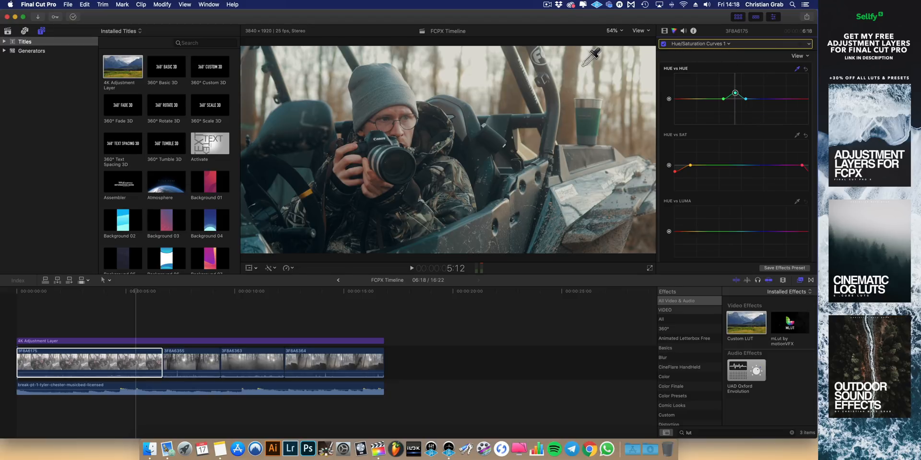
click(805, 70)
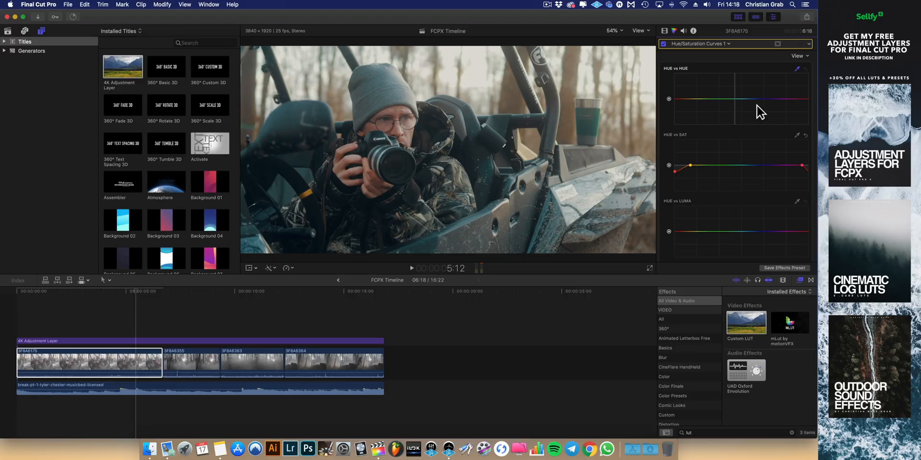
Step: Review the Color Board 1 tint of 3F8A6175 and compare the picture with the 4K Adjustment Layer disabled and enabled
scroll(751, 142, down, 3)
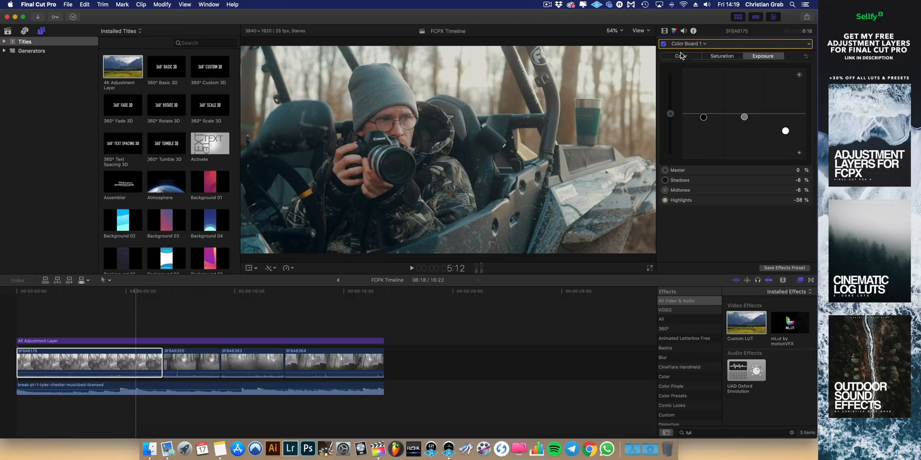
click(680, 57)
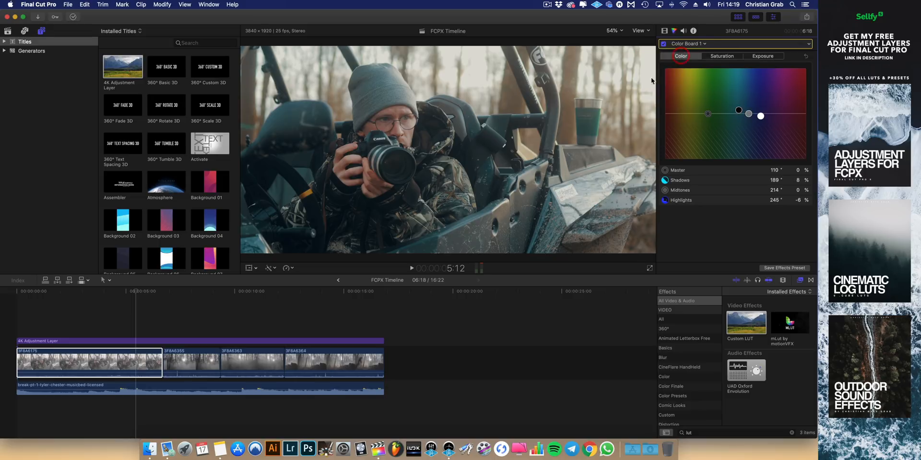
click(137, 341)
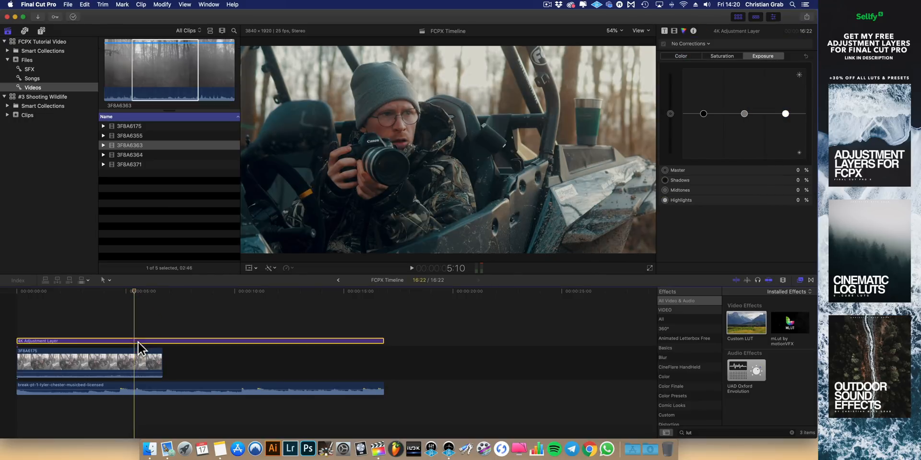
key(v)
key(v)
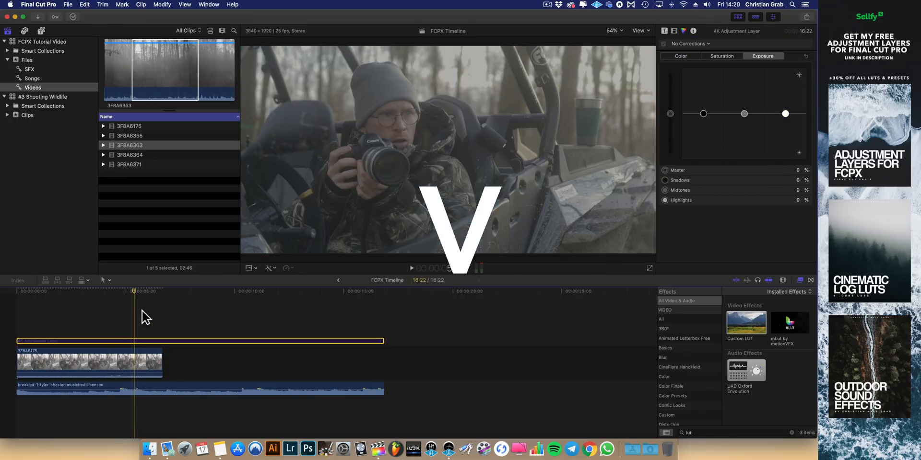
key(v)
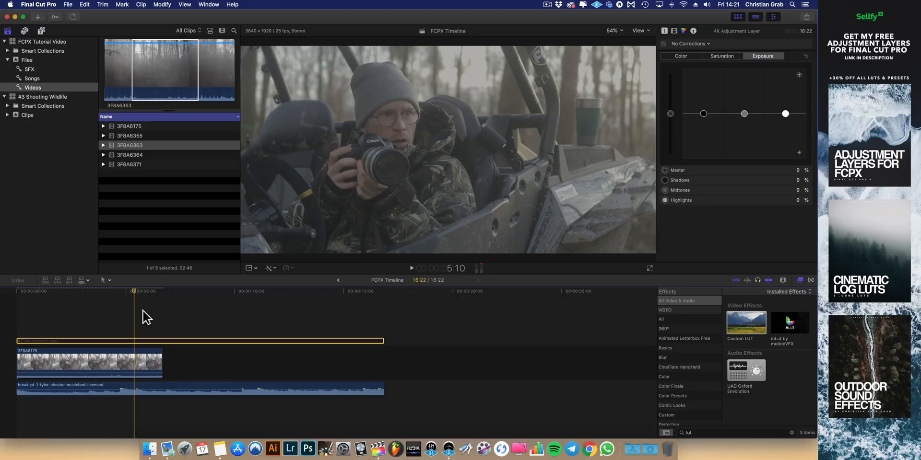
key(v)
Step: Shift the shadow tint of clip 3F8A6175 to about 192° at 10%
click(694, 58)
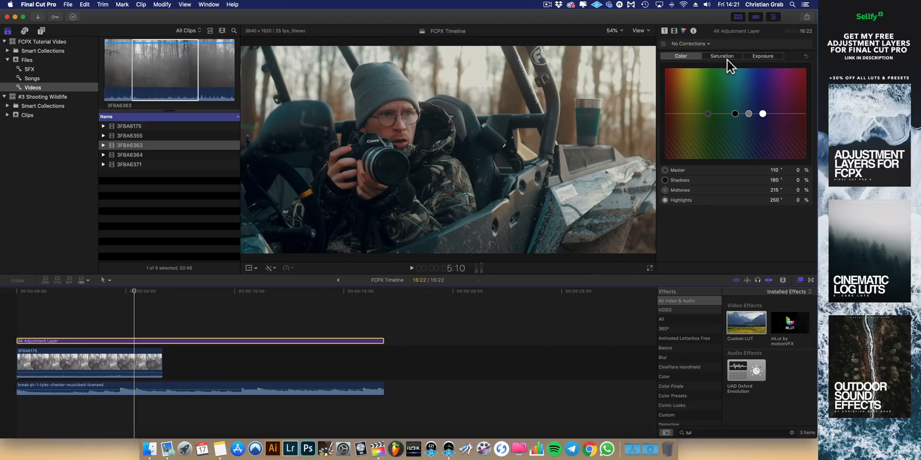
click(136, 364)
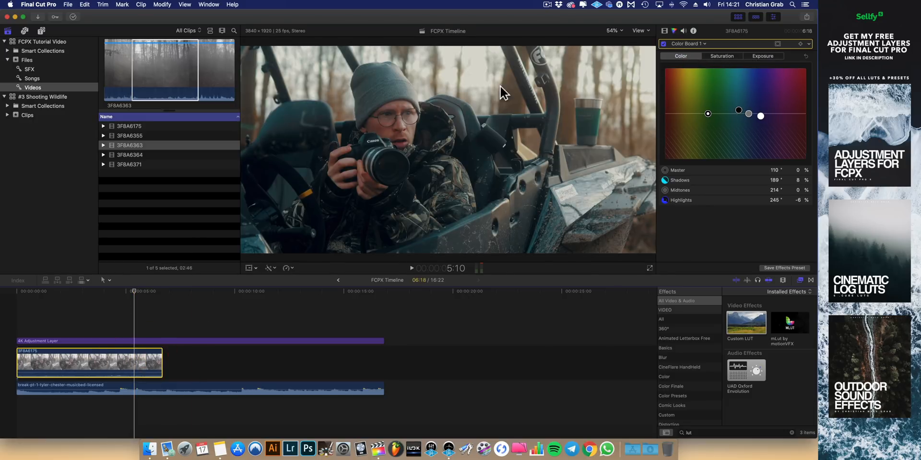
drag(743, 113, 743, 112)
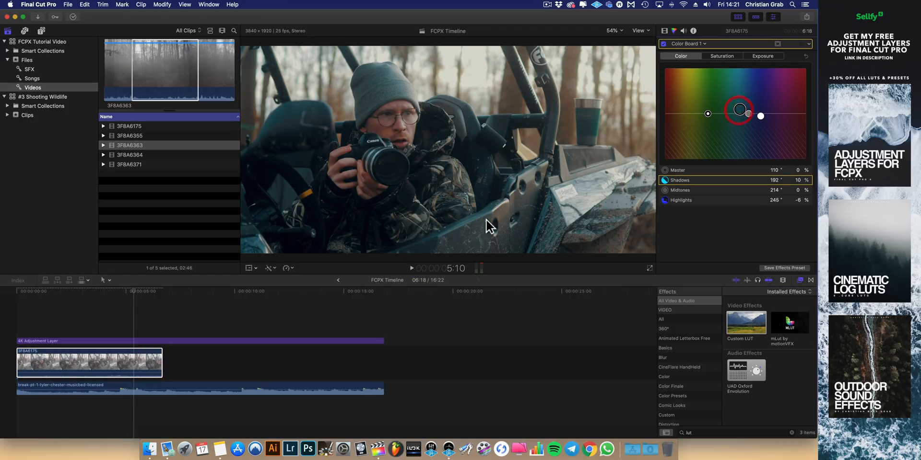
Step: Go to about 15:12 in clip 3F8A6079 and compare the picture with the 4K Adjustment Layer disabled and enabled
click(134, 340)
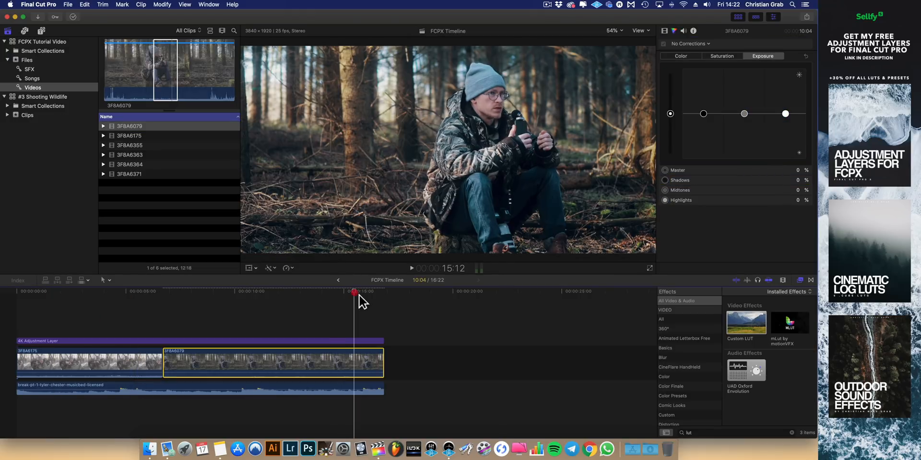
click(354, 291)
click(356, 357)
click(358, 341)
key(v)
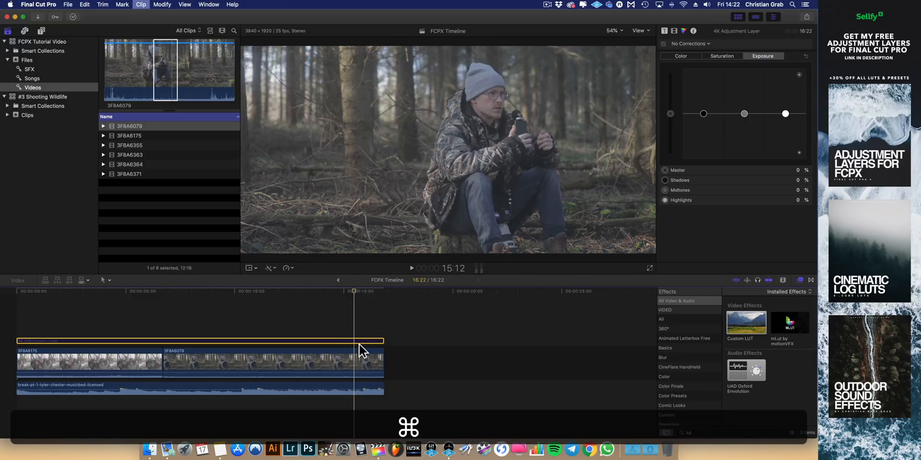
key(v)
key(v)
key(v)
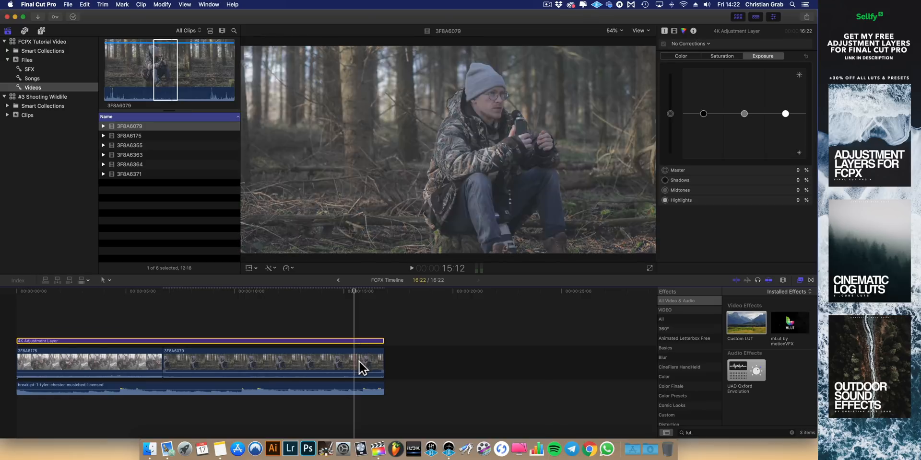
Step: Adjust the exposure of clip 3F8A6079 to about 3% for Shadows and -28% for Highlights
click(359, 360)
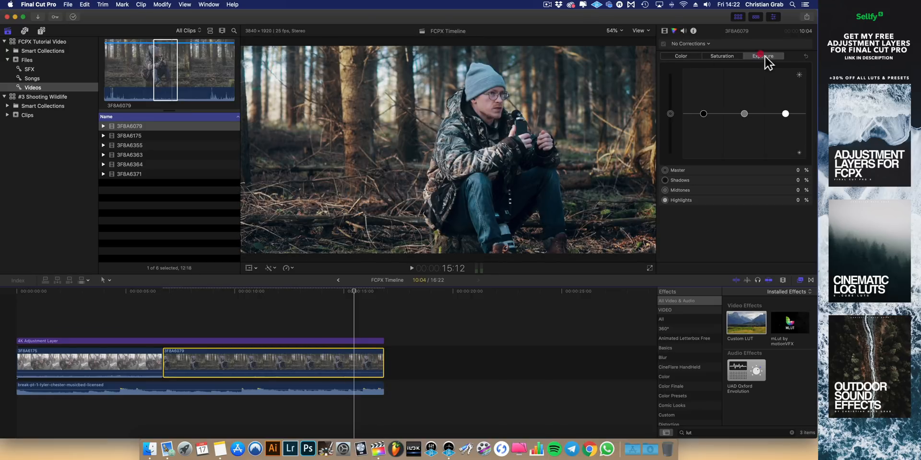
drag(788, 115, 785, 123)
click(704, 115)
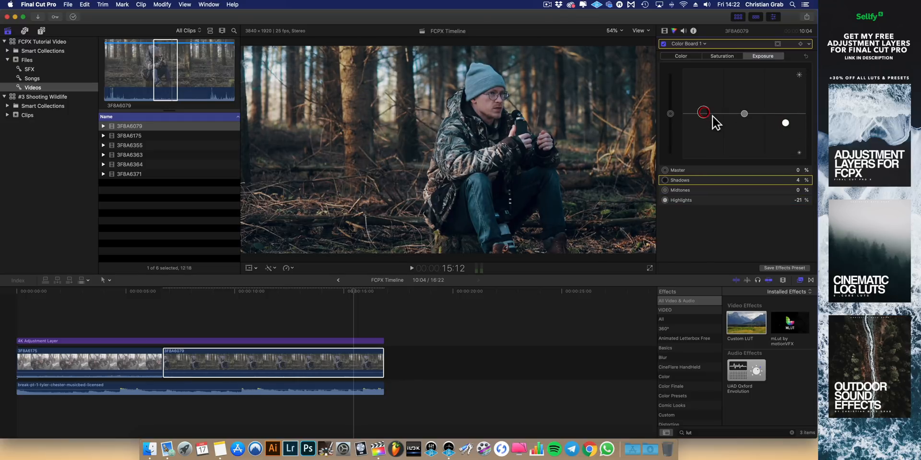
drag(705, 117, 705, 115)
drag(785, 123, 785, 127)
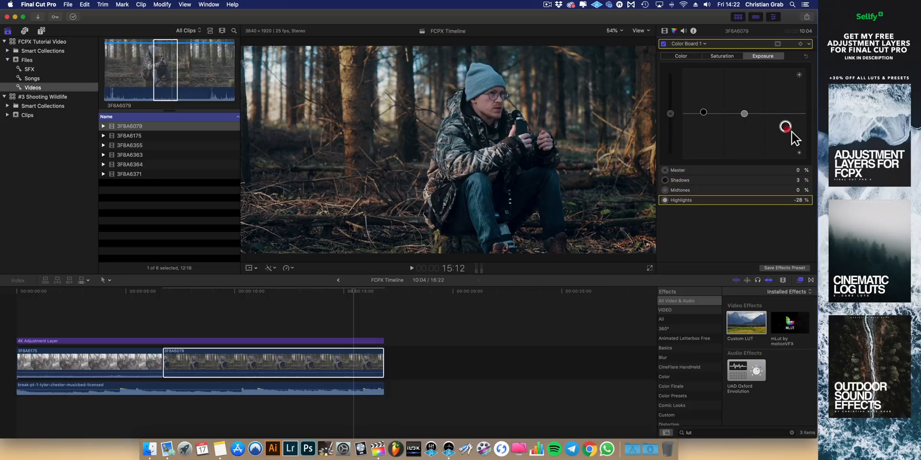
Step: Tint 3F8A6079 with shadows at about 178° and -2%, midtones at 214° and -1%, and highlights at 272° and -4%
key(ctrl+super+c)
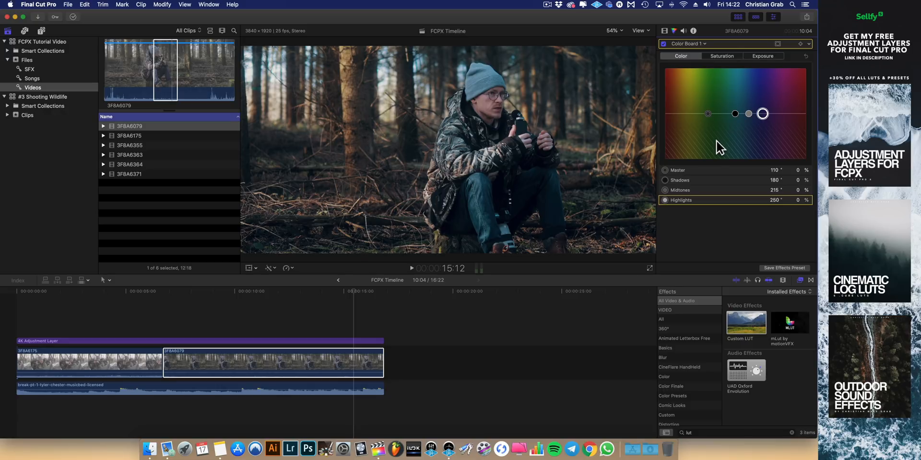
drag(737, 117, 738, 118)
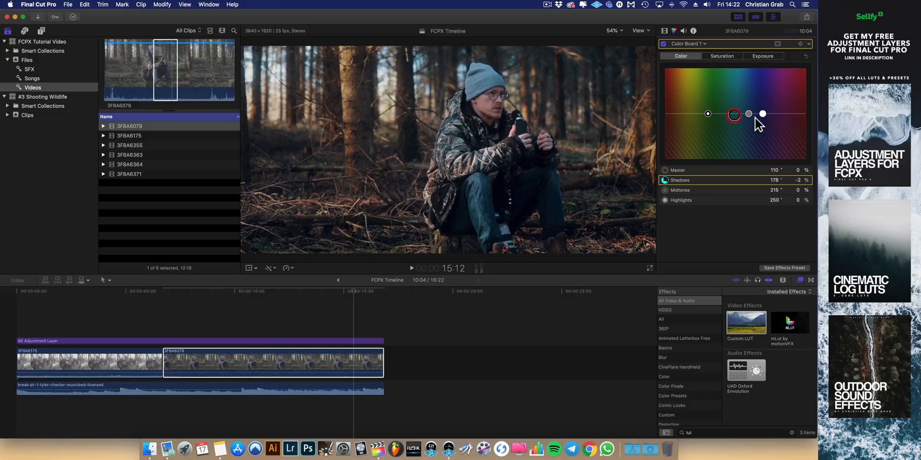
drag(752, 116, 775, 120)
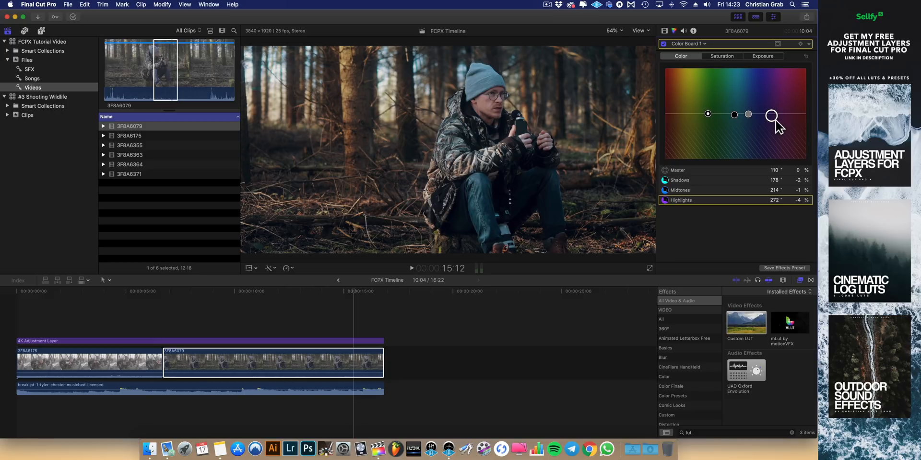
Step: Darken the Highlights exposure of 3F8A6079 to about -63% and raise its Shadows exposure to about 12%
click(764, 56)
click(790, 131)
drag(789, 131, 788, 139)
drag(709, 115, 708, 113)
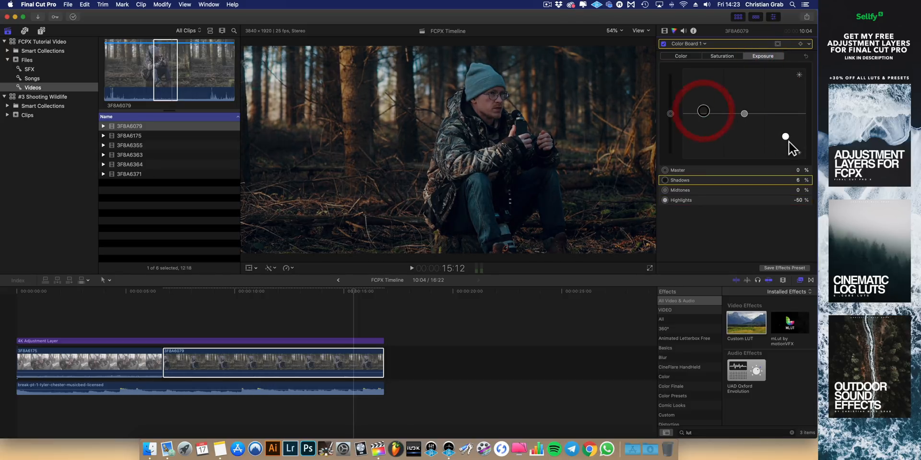
drag(788, 142, 787, 145)
drag(707, 112, 707, 110)
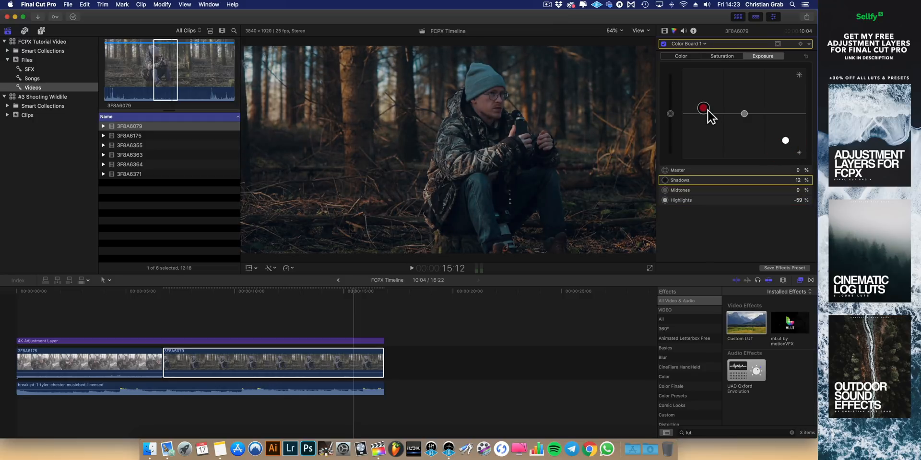
drag(785, 141, 785, 143)
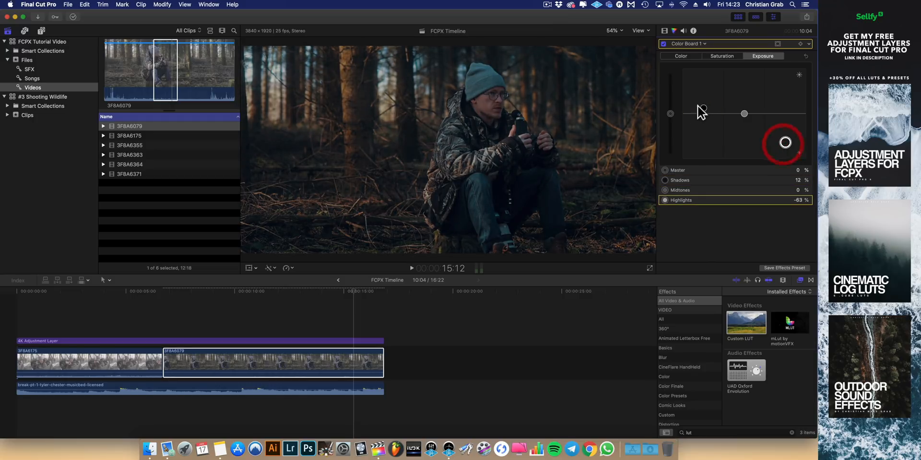
Step: Shift the shadow tint of 3F8A6079 toward blue and return to the clip's exposure settings
click(685, 56)
click(738, 117)
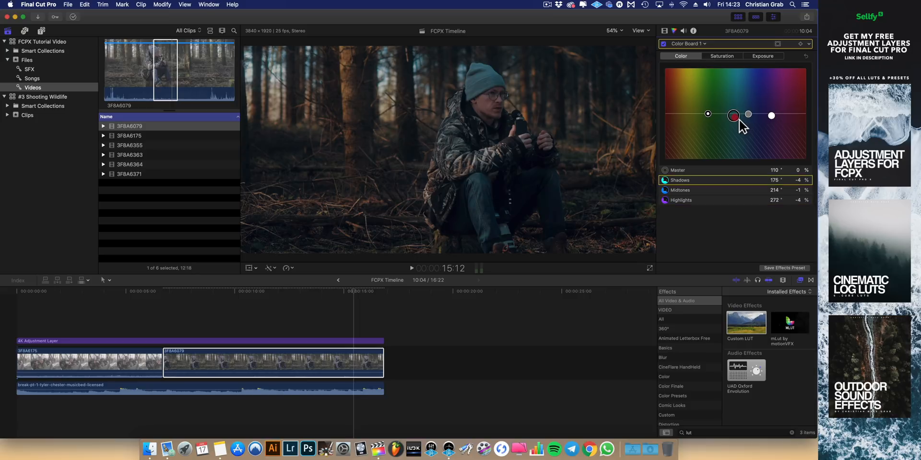
drag(739, 119, 763, 107)
click(769, 58)
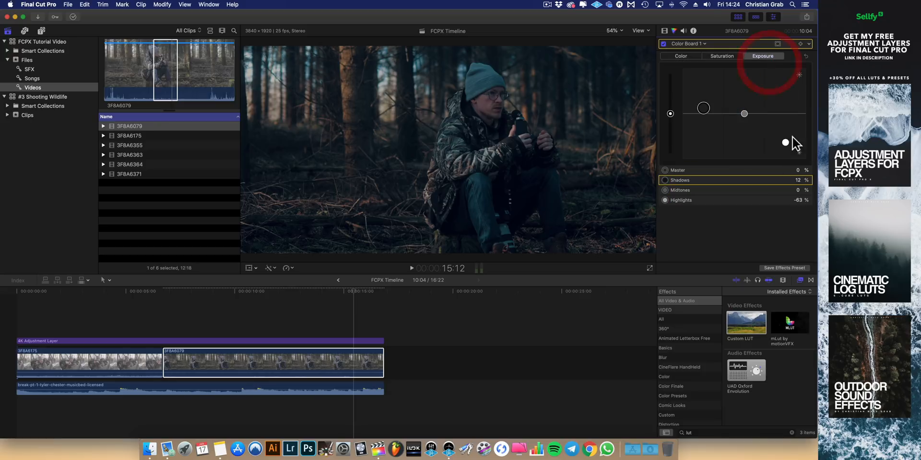
Step: Raise the Highlights exposure of 3F8A6079 to about -57% and readjust the clip's color tint
drag(792, 138, 792, 135)
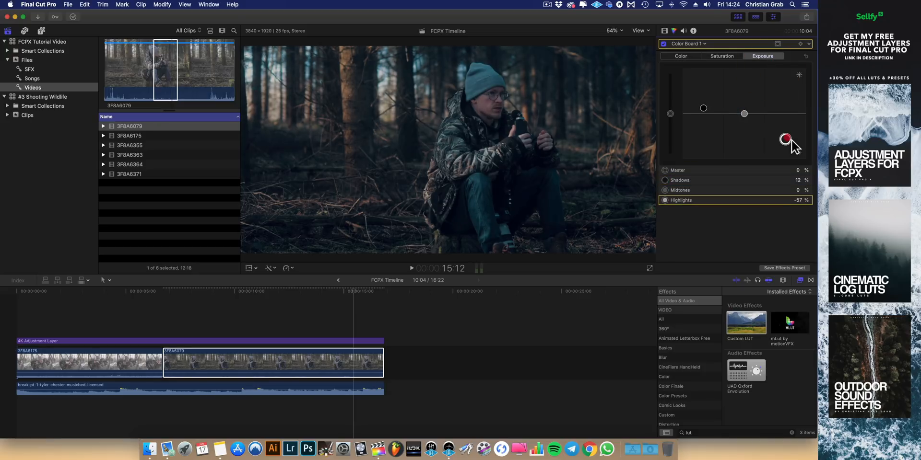
click(690, 57)
mouse_move(775, 119)
mouse_down()
mouse_move(777, 129)
mouse_move(790, 118)
mouse_up()
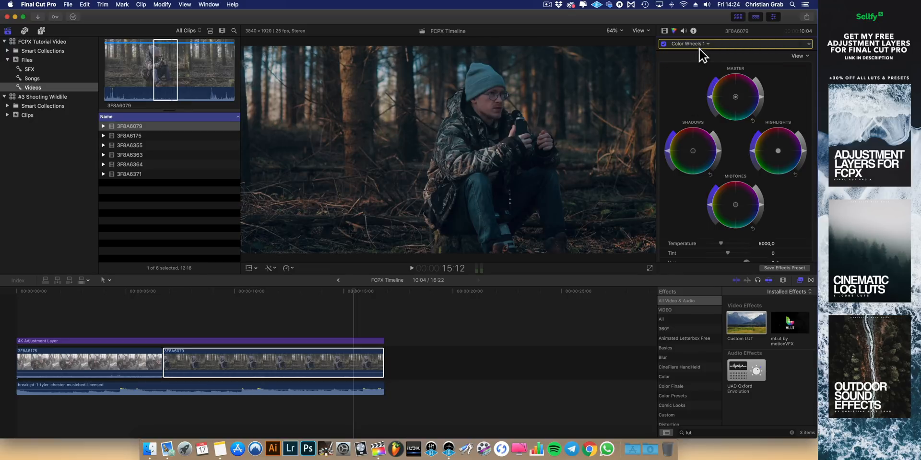
Step: Look through the Color Wheels 1 correction on 3F8A6079 and adjust its Temperature
click(698, 46)
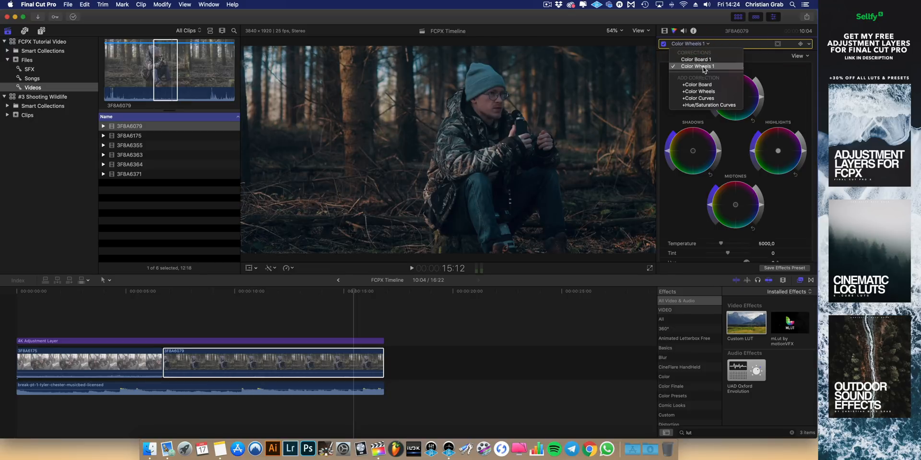
click(752, 58)
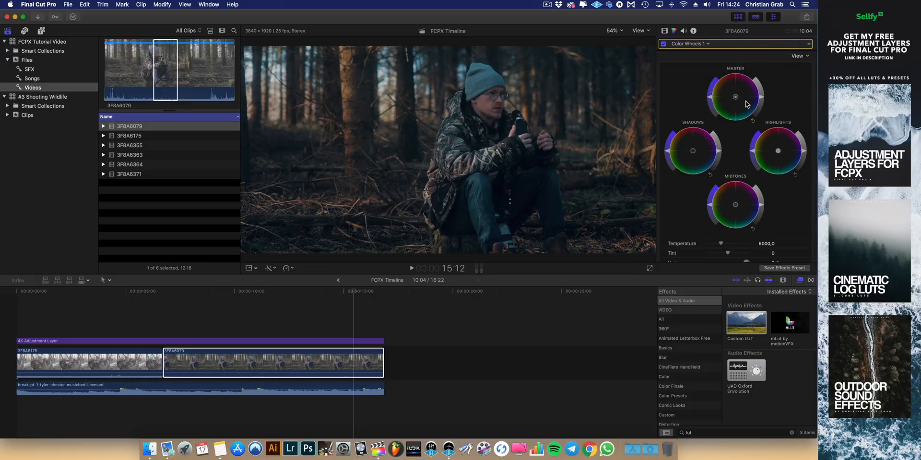
click(777, 44)
click(783, 82)
scroll(731, 137, down, 2)
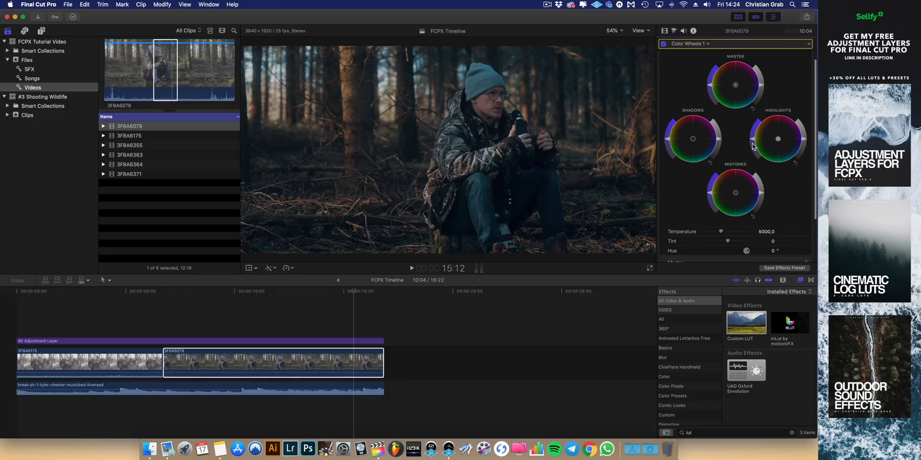
scroll(751, 143, down, 5)
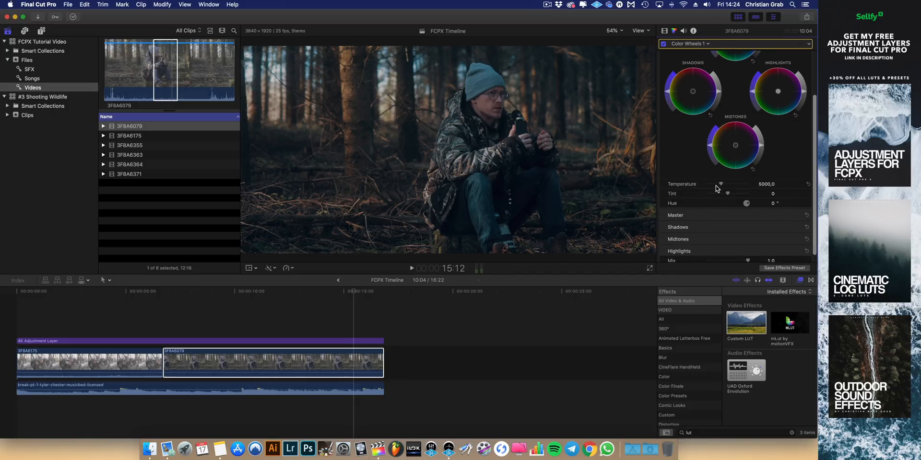
drag(720, 185, 725, 192)
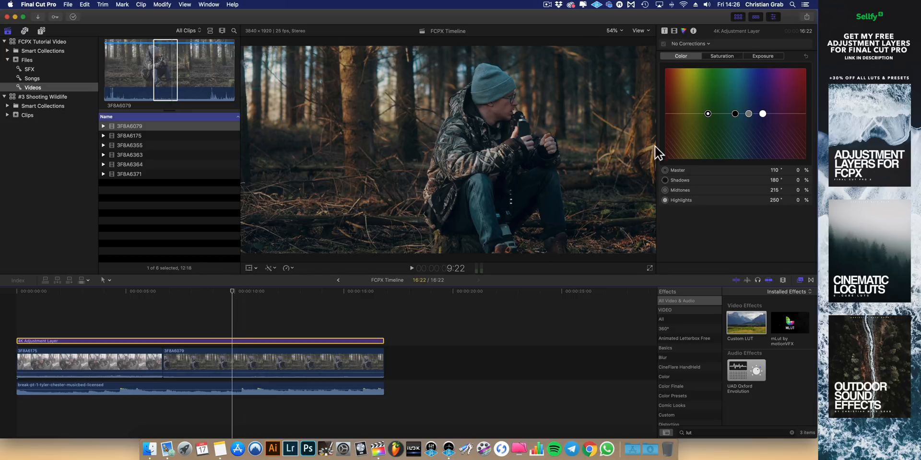
Step: Show the video settings of the 4K Adjustment Layer with its Custom LUT effect
click(675, 31)
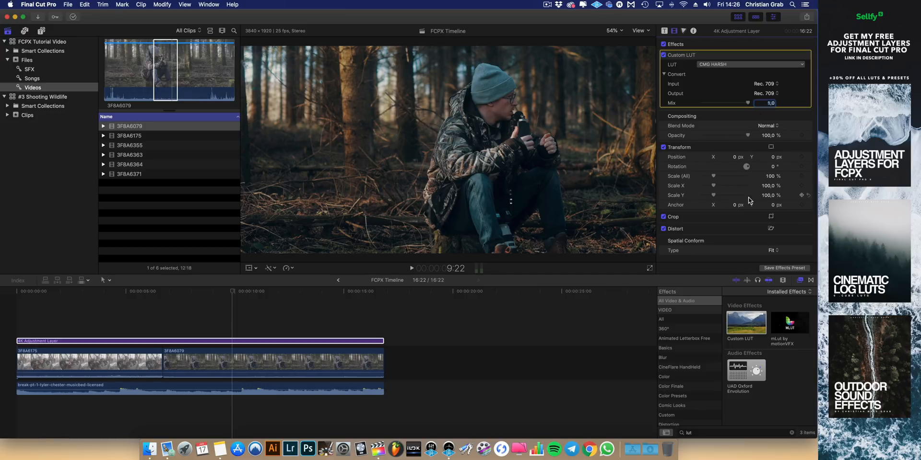
Step: Add a Scale (All) keyframe at 100% at the start of clip 3F8A6079, at 6:18
click(171, 293)
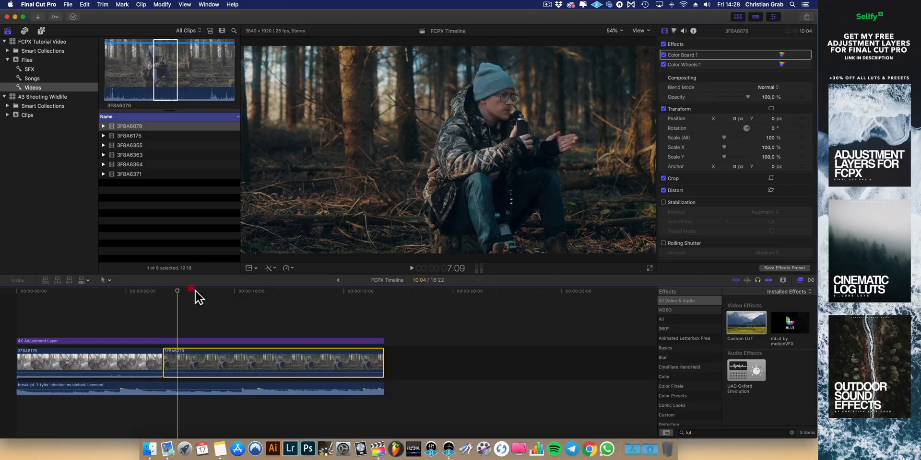
click(168, 294)
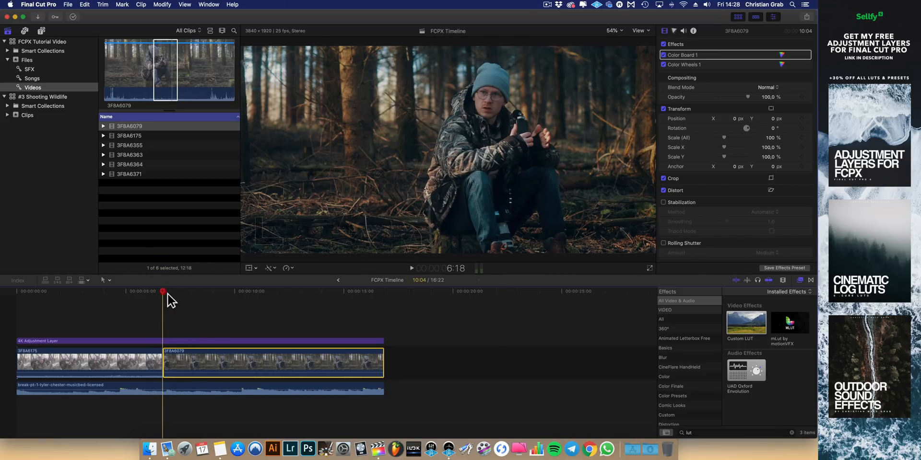
click(167, 296)
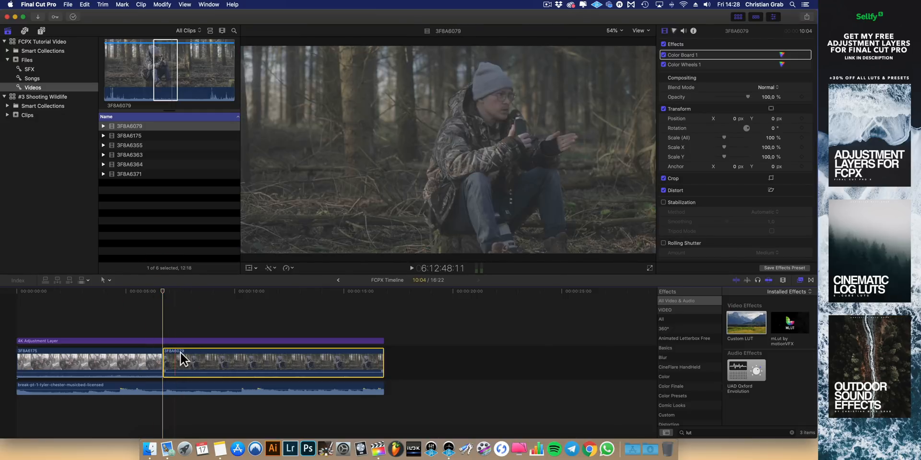
click(177, 293)
click(168, 294)
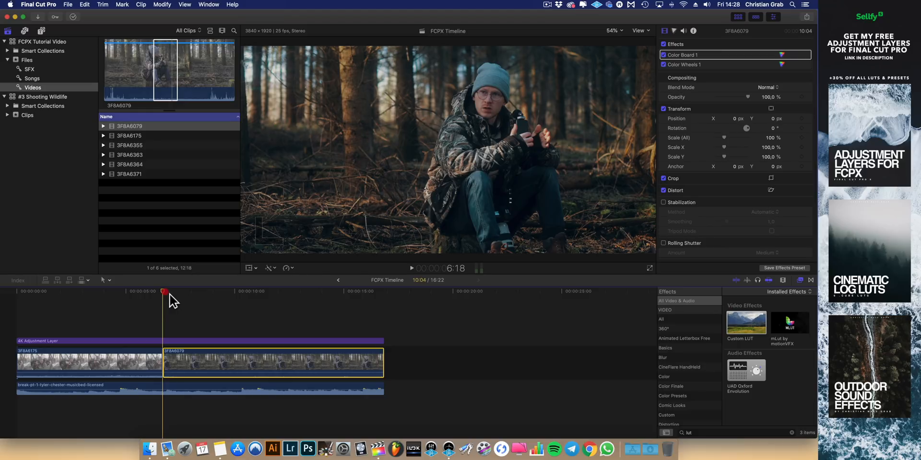
mouse_move(170, 293)
mouse_down()
mouse_move(372, 294)
mouse_move(165, 293)
mouse_up()
click(804, 111)
click(804, 111)
click(805, 140)
Step: Enlarge Scale (All) at the end of 3F8A6079 to create a slow zoom-in, and play it back from the clip's start
drag(167, 295, 387, 296)
click(767, 137)
text(1)
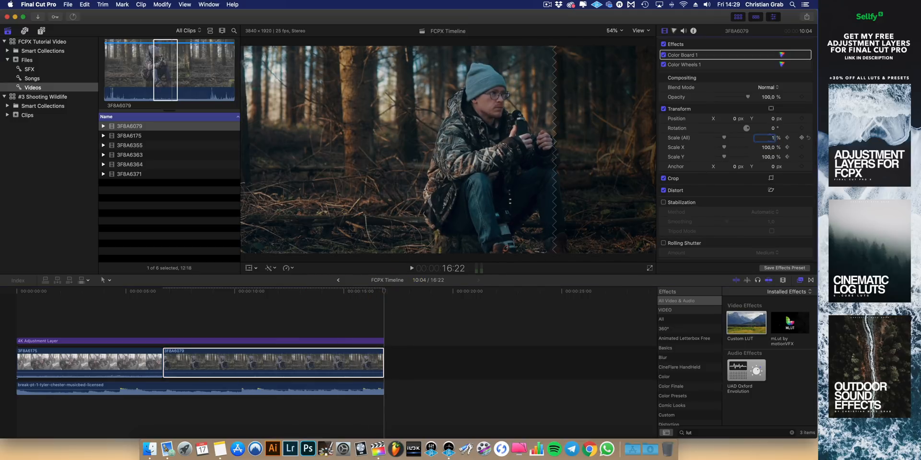
key(Return)
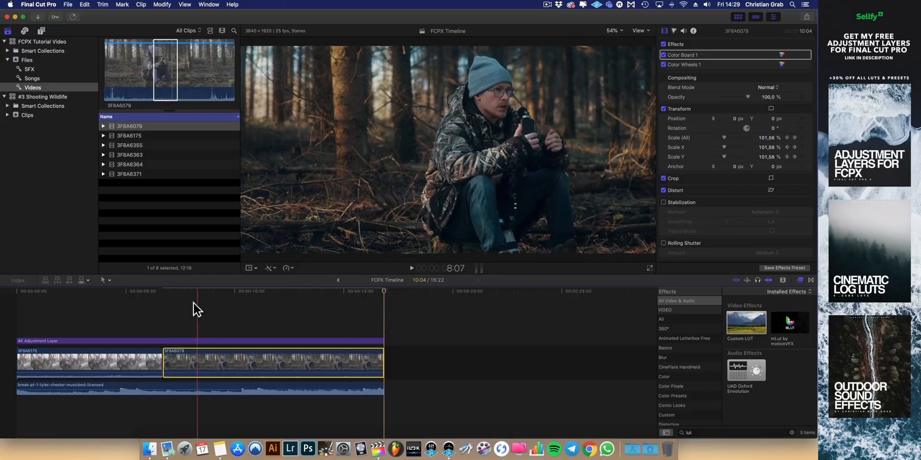
click(168, 294)
key(space)
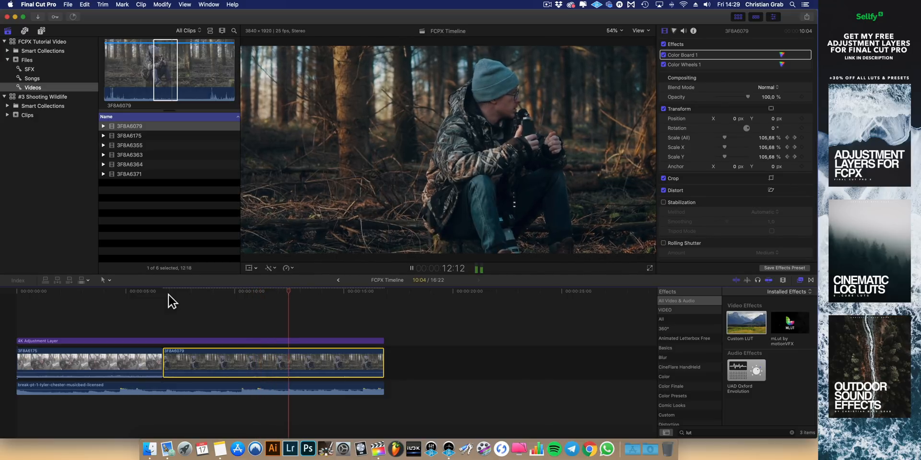
key(space)
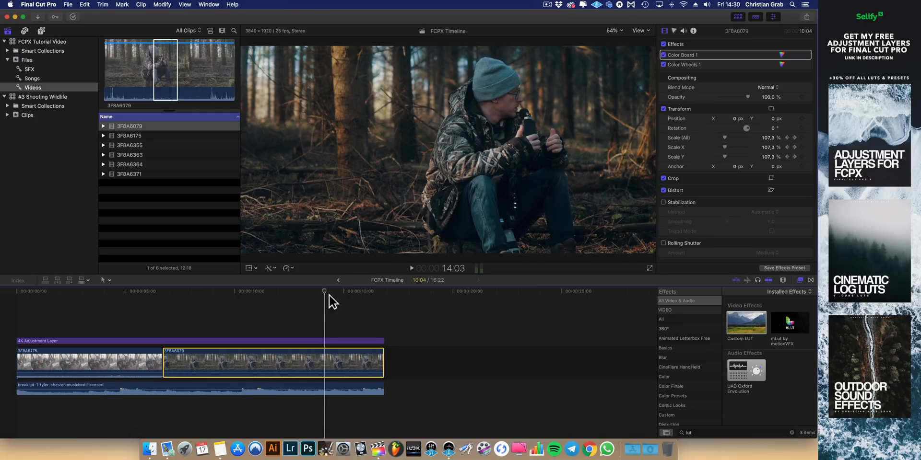
Step: Reset the transform settings of 3F8A6079 at its start and set Scale (All) to 107%
click(165, 297)
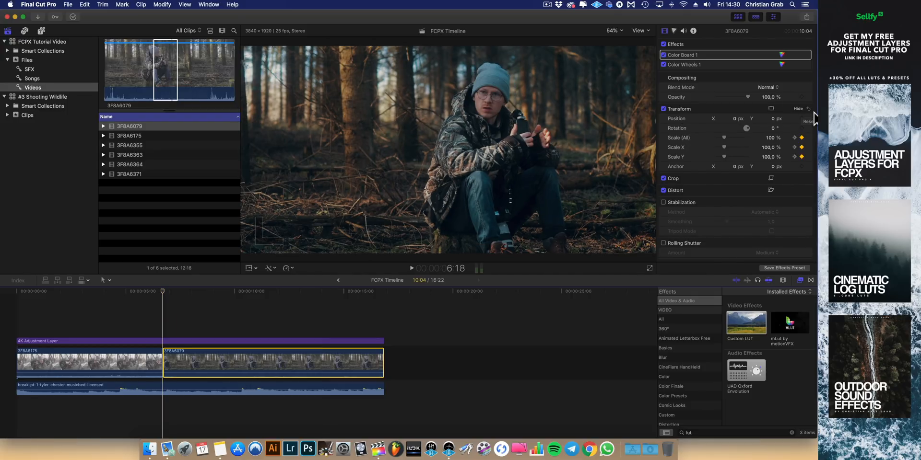
click(810, 110)
drag(728, 139, 728, 140)
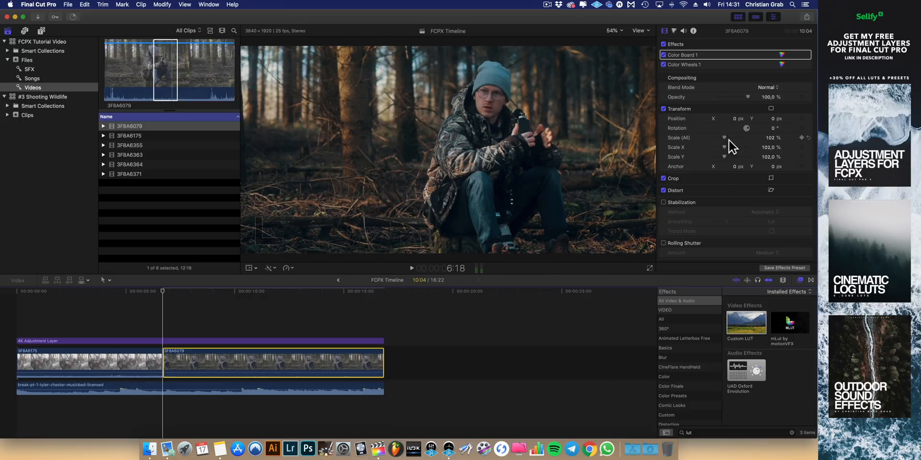
drag(729, 140, 728, 139)
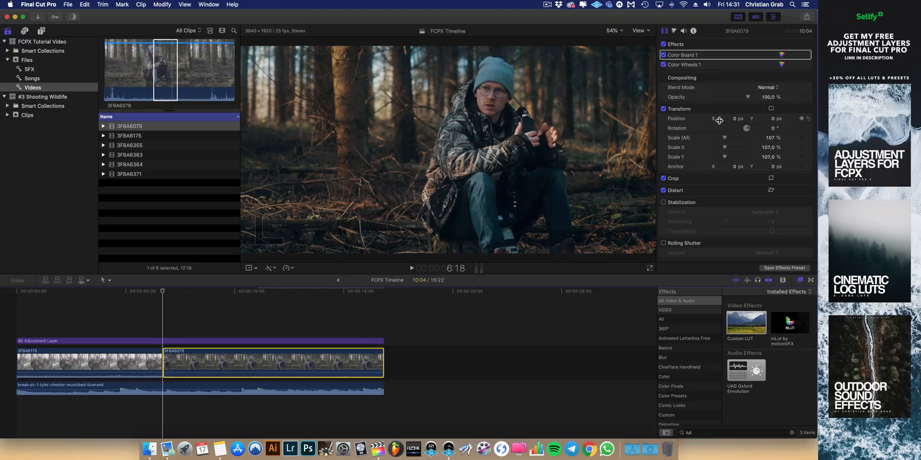
Step: Animate Position X of 3F8A6079 from 87 px at the clip's start to a negative value at its end, and review the sideways movement
drag(727, 121, 739, 119)
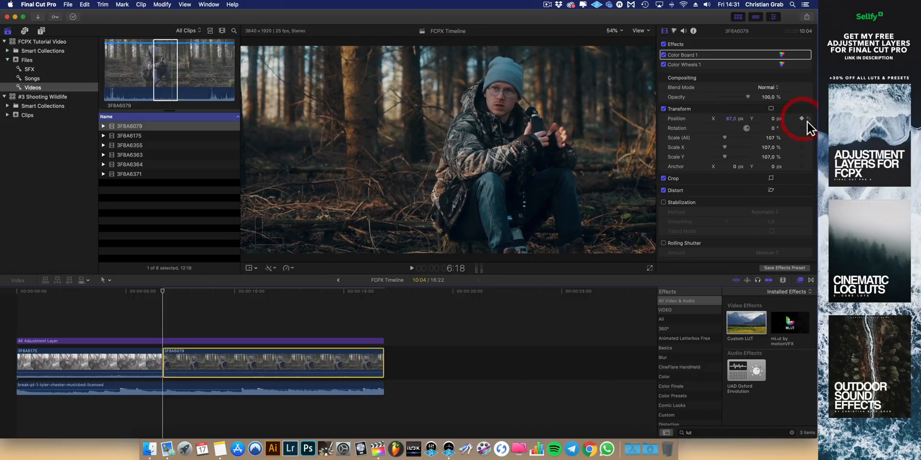
click(381, 297)
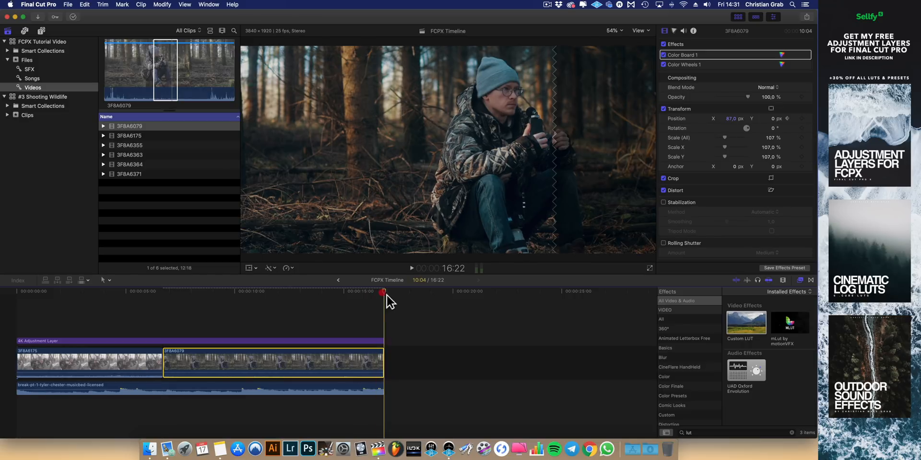
drag(727, 123, 730, 119)
click(163, 305)
key(space)
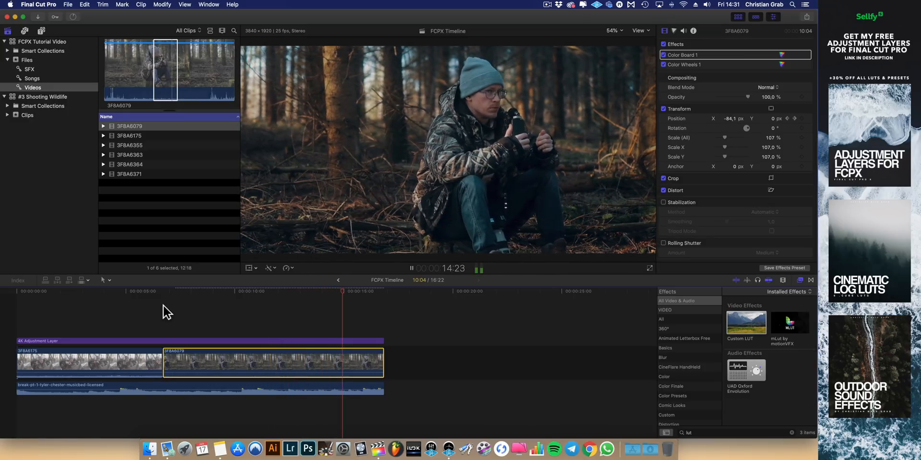
drag(181, 293, 388, 302)
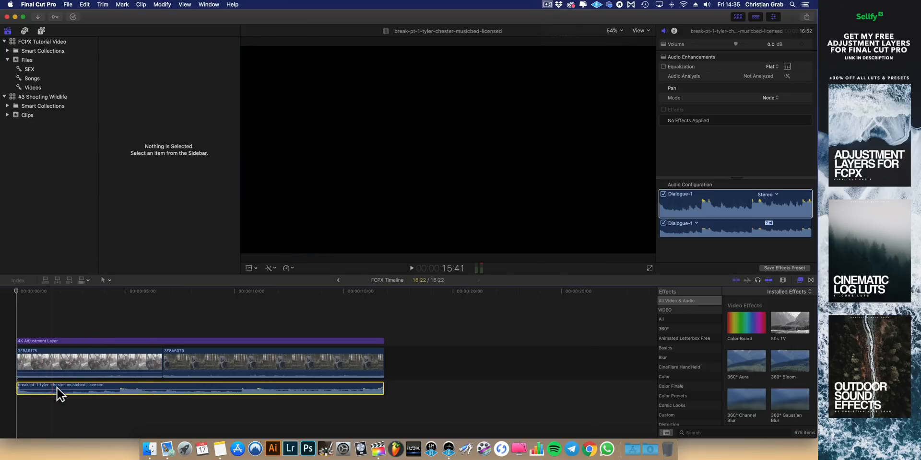
Step: Add a 0 dB volume keyframe to the music clip at 6:08, shortly before the cut to 3F8A6079
click(49, 357)
click(197, 362)
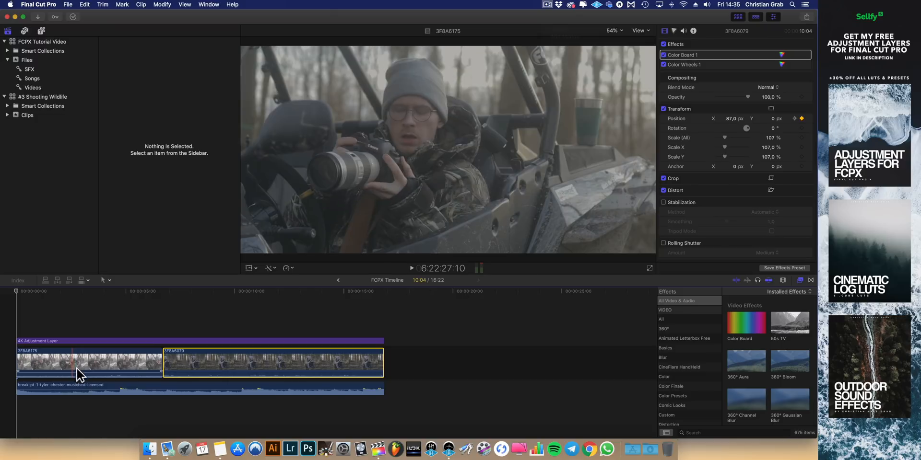
click(163, 294)
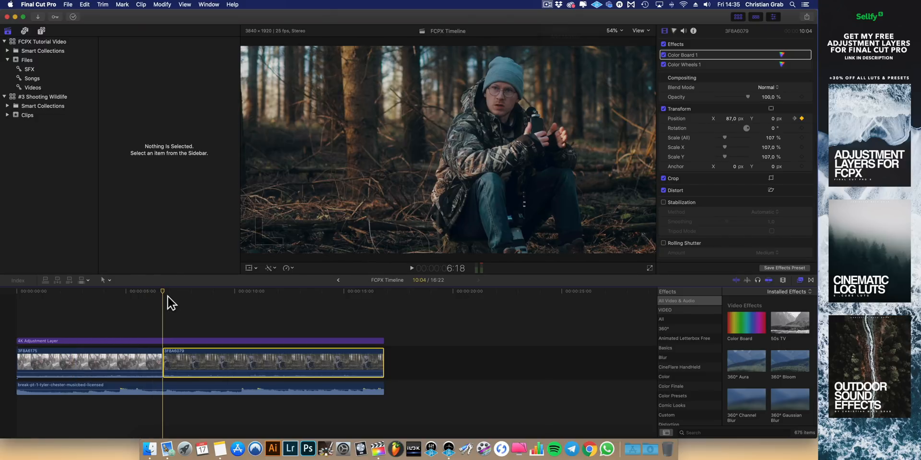
click(175, 389)
click(173, 293)
click(154, 294)
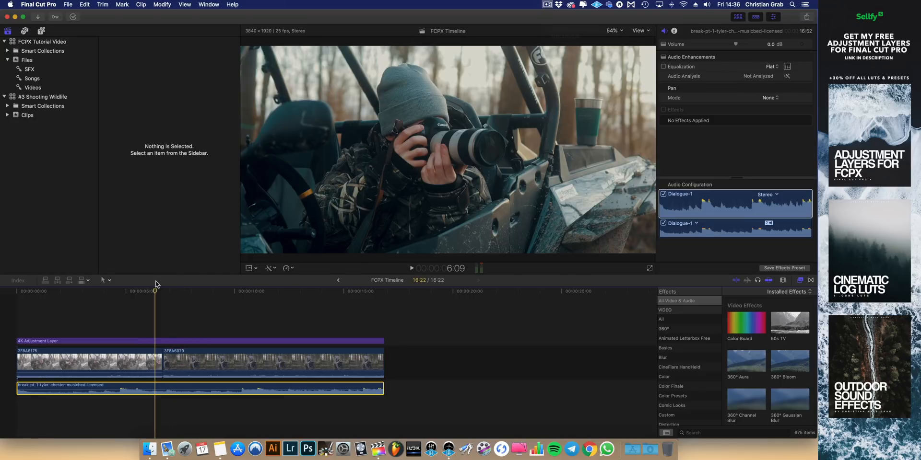
drag(154, 292, 154, 294)
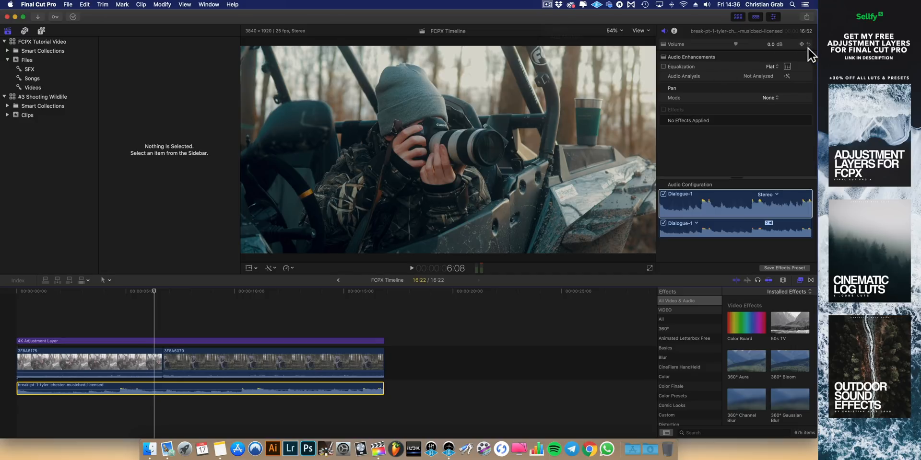
click(801, 44)
Step: Add a second music volume keyframe at 6:23, set it to -15 dB, and play back the volume drop
click(163, 294)
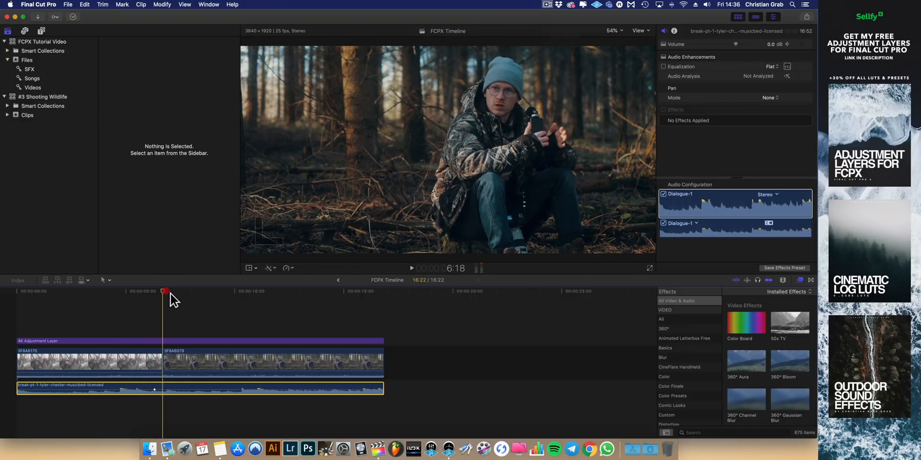
click(167, 293)
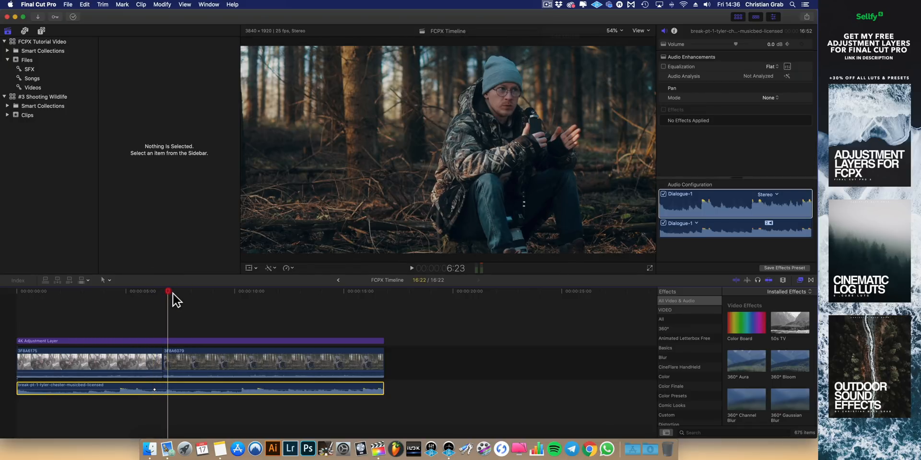
click(800, 44)
drag(735, 44, 725, 46)
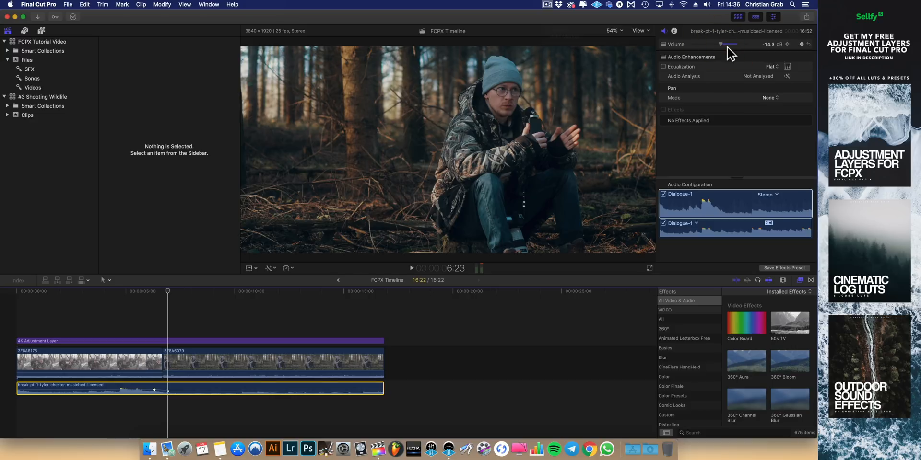
click(765, 44)
text(-)
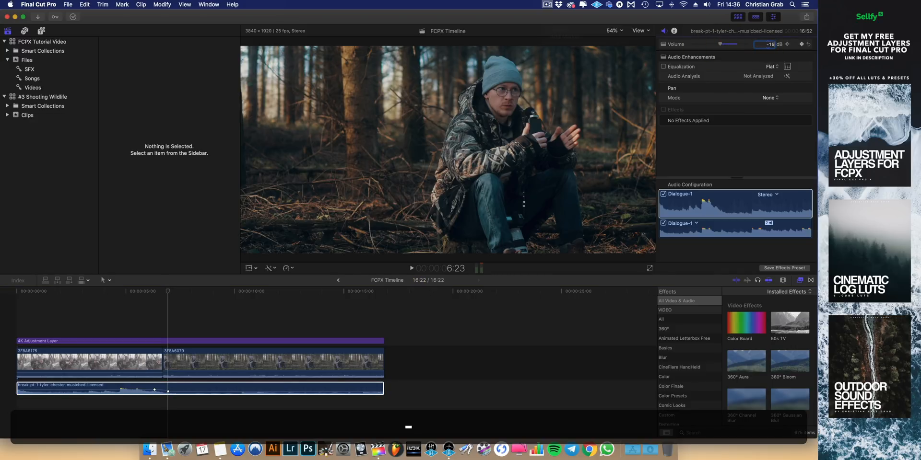
text(15)
key(Return)
click(162, 295)
key(space)
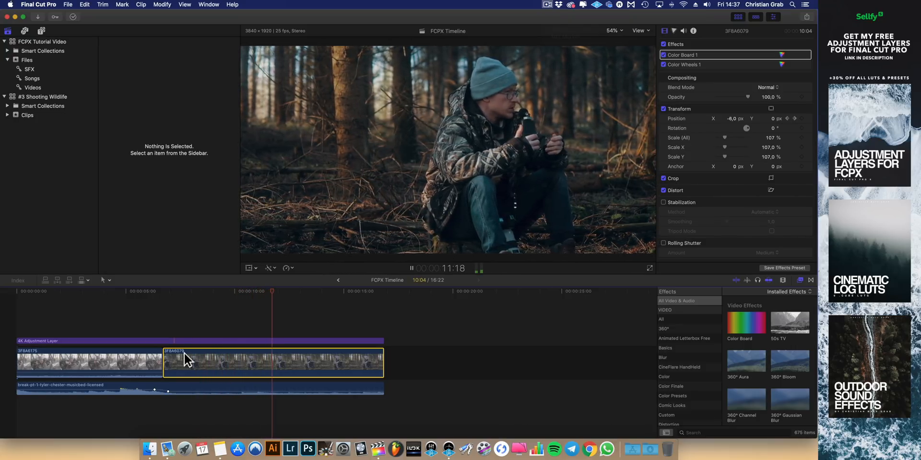
key(space)
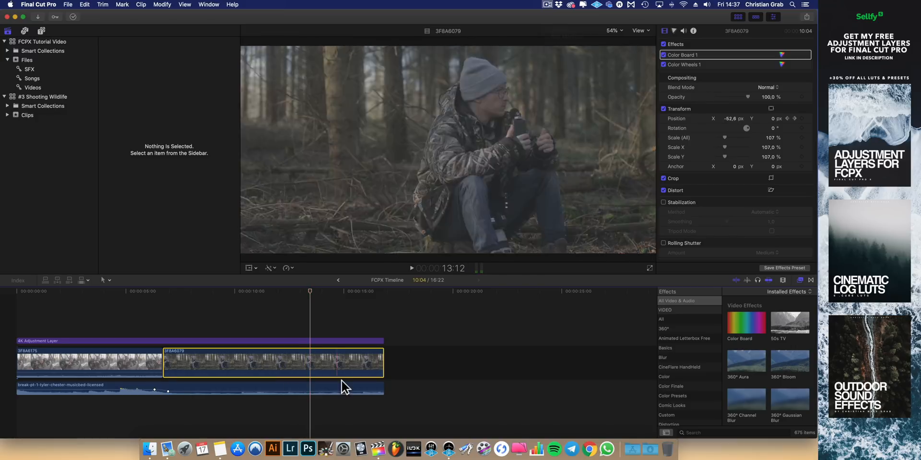
Step: Keyframe the music volume at -15 dB at 13:12, raise it to 0 dB shortly after, and play back the increase
click(315, 389)
click(803, 47)
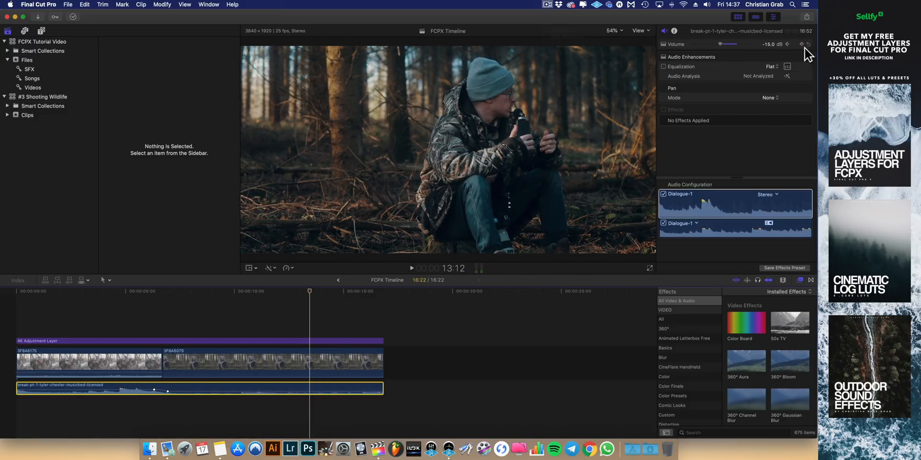
click(316, 292)
click(772, 45)
text(0)
key(Return)
click(298, 291)
key(space)
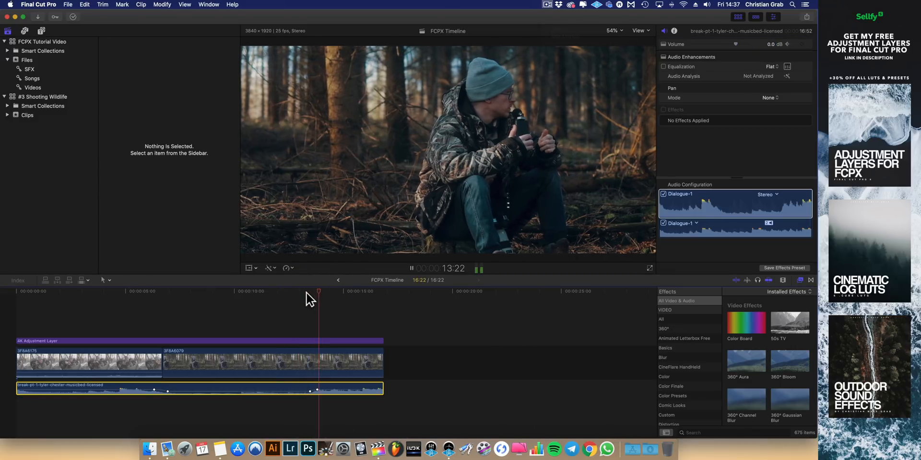
Step: Expand the audio of clip 3F8A6175 and extend its end past the cut, under 3F8A6079
click(133, 363)
key(space)
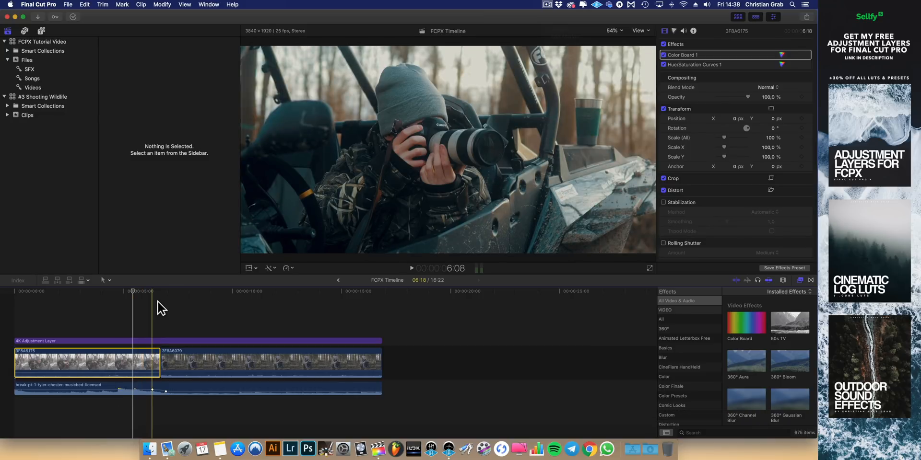
key(ctrl+s)
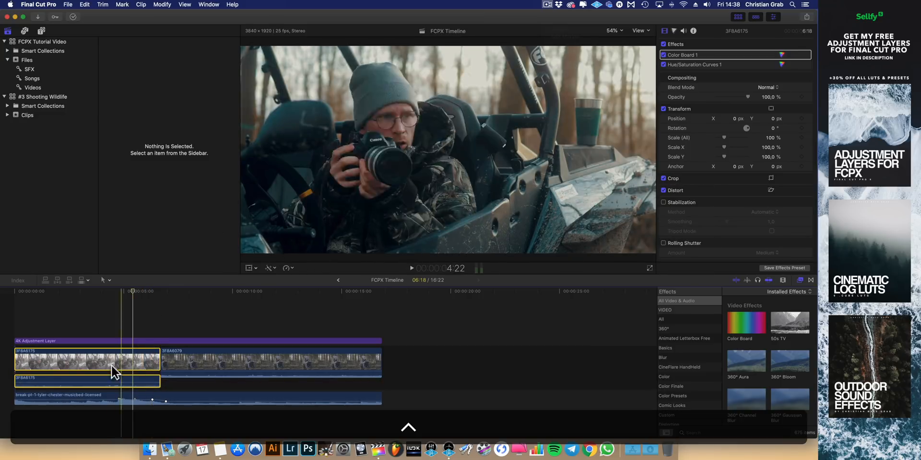
click(172, 386)
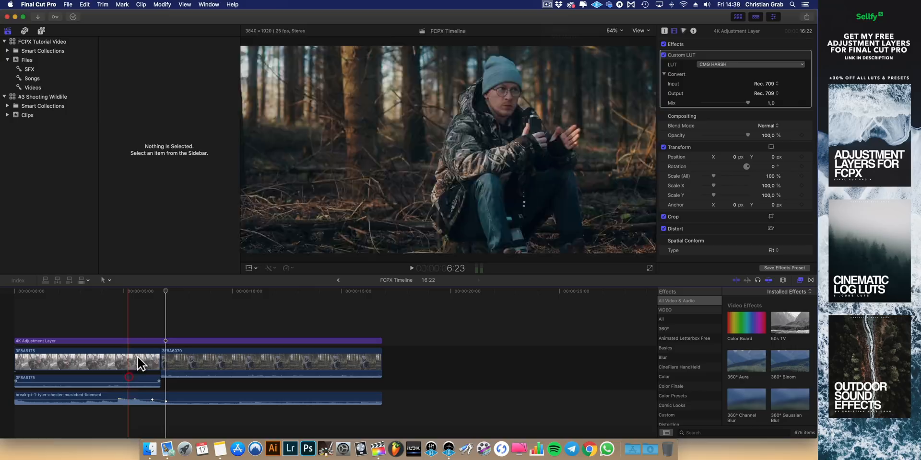
click(134, 360)
mouse_move(160, 382)
mouse_down()
mouse_move(187, 387)
mouse_move(155, 389)
mouse_up()
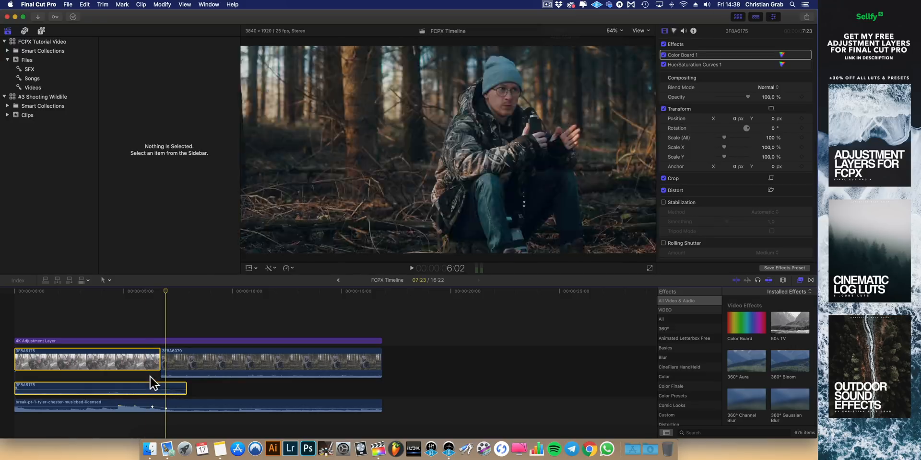
Step: Remove clip 3F8A6079 so a gap remains in its place, and play back the overlapping audio of 3F8A6175
click(124, 295)
click(192, 367)
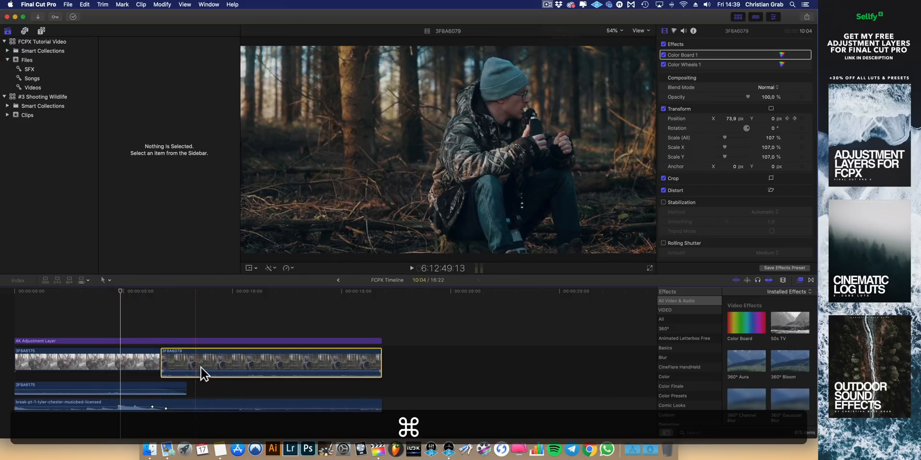
click(200, 365)
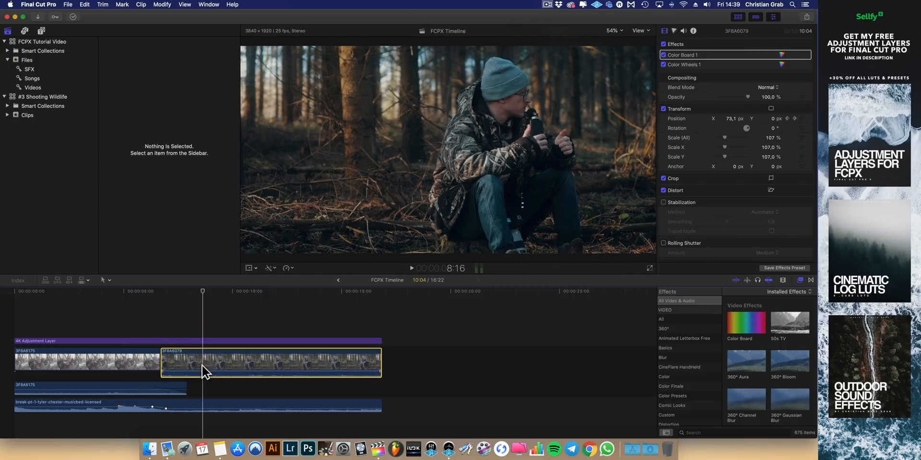
key(BackSpace)
click(116, 292)
key(space)
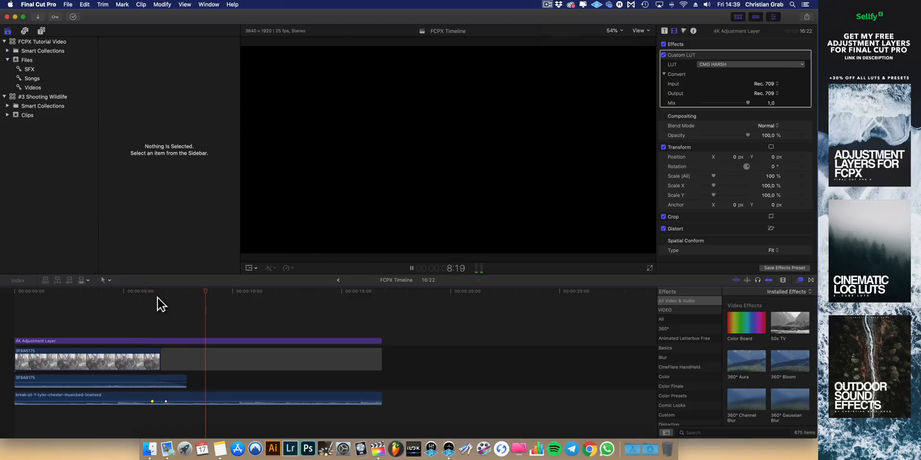
key(space)
click(152, 294)
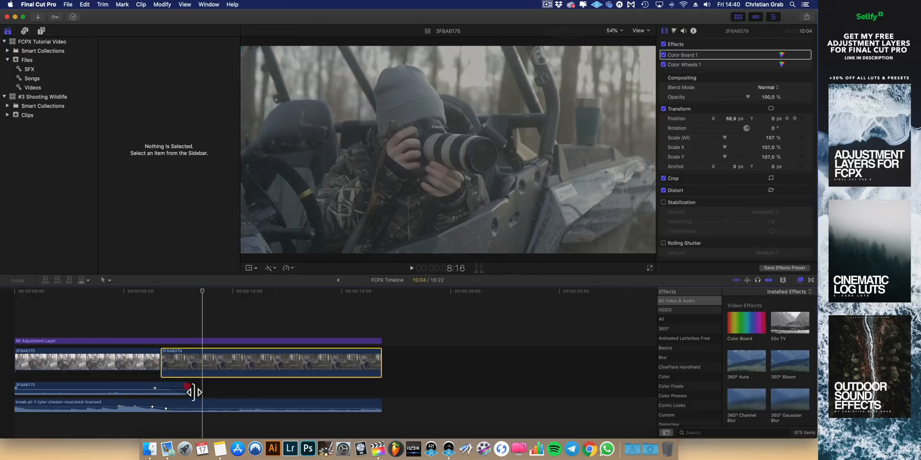
Step: Lengthen the expanded audio of 3F8A6175 further under 3F8A6079, to 11:08, and play back the overlap
drag(191, 390, 159, 388)
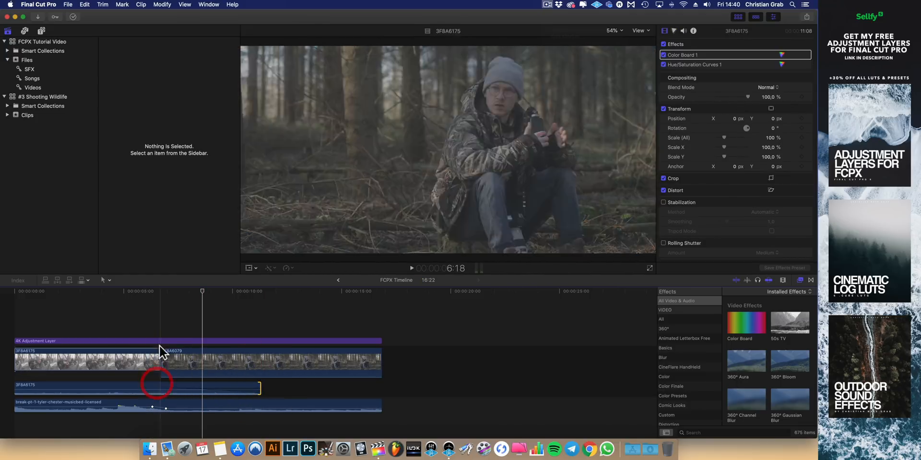
click(148, 296)
key(space)
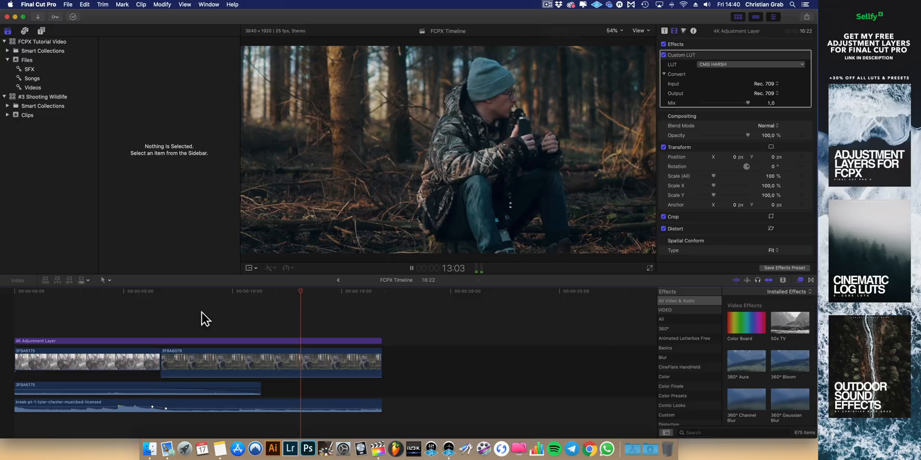
key(space)
Step: Undo the audio extension of 3F8A6175 and toggle the clip's expanded audio view
key(super+z)
key(super+z)
key(super+z)
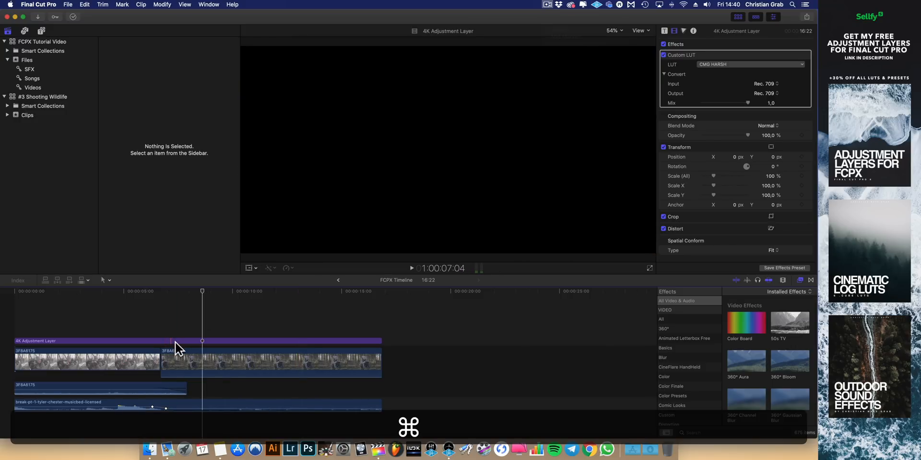
click(103, 366)
key(ctrl+s)
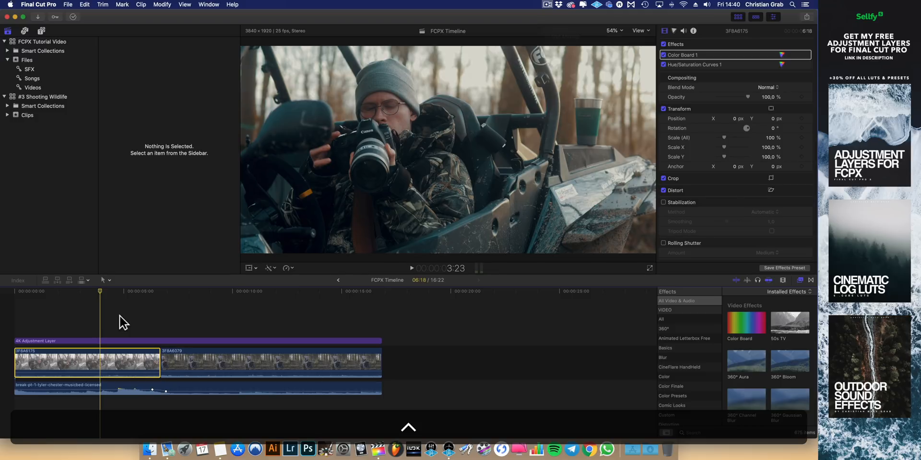
key(ctrl+s)
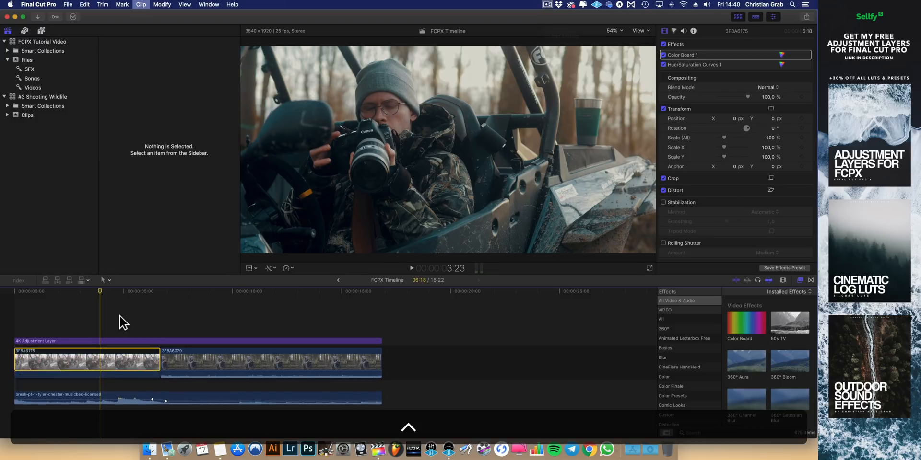
key(ctrl+s)
click(173, 406)
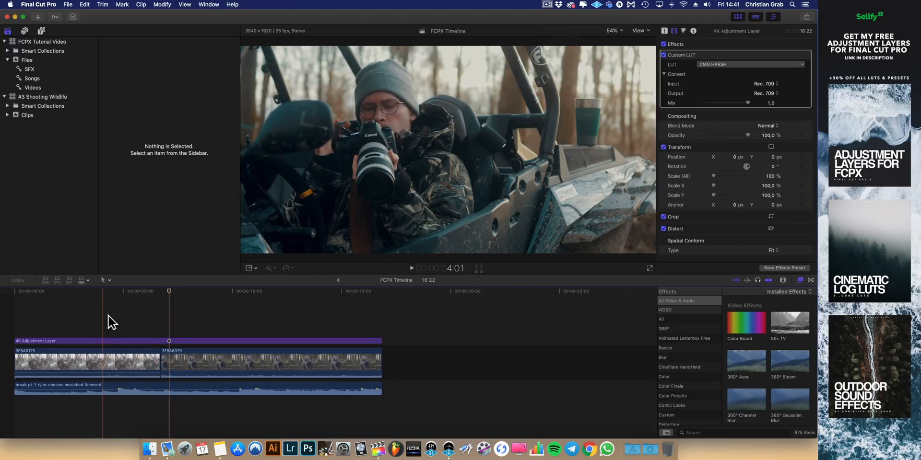
Step: Assign the Music audio role to the break-pt-1-tyler-chester music clip
click(123, 388)
right_click(122, 388)
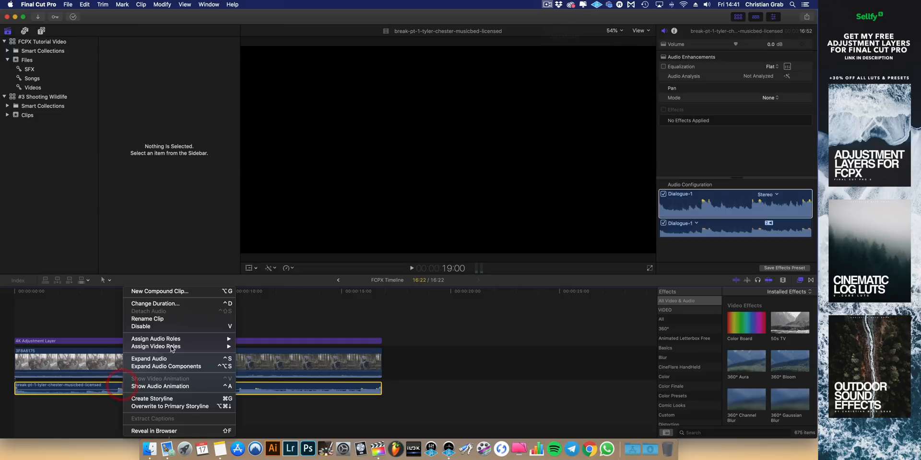
click(102, 389)
right_click(102, 389)
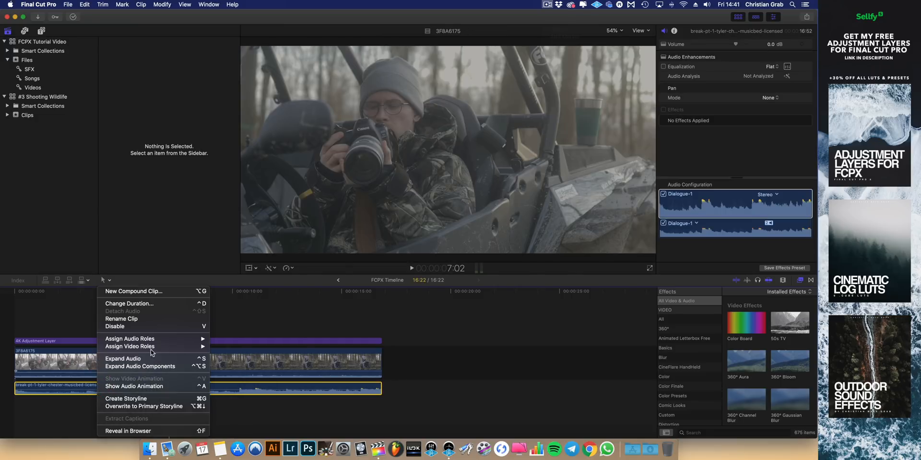
mouse_move(194, 339)
click(241, 369)
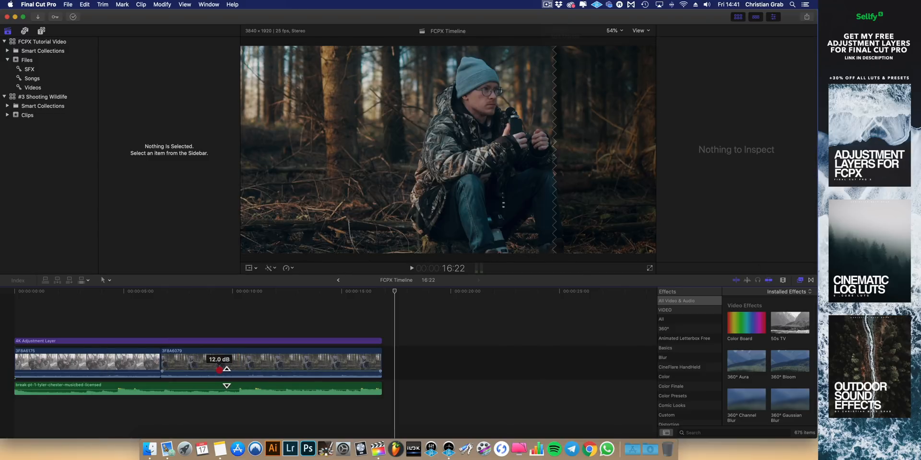
Step: Select video clips 3F8A6175 and 3F8A6079 together and assign them the Dialogue audio role
click(128, 371)
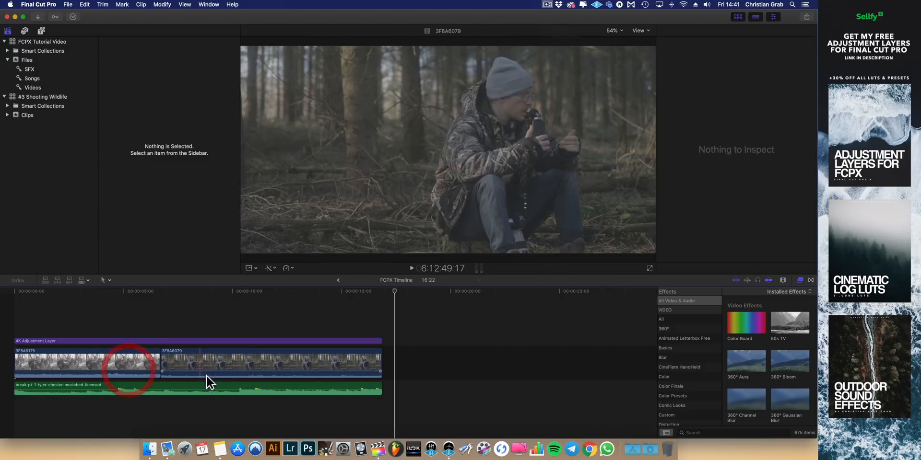
click(412, 360)
drag(411, 362, 118, 364)
right_click(117, 366)
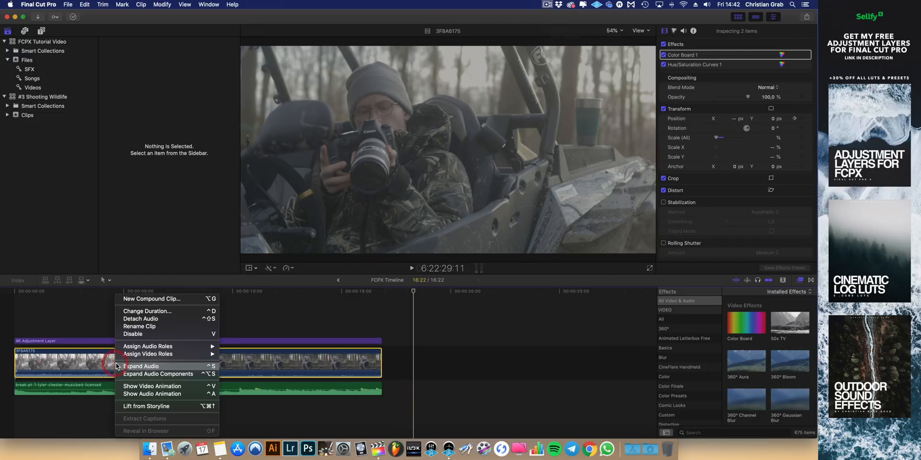
mouse_move(186, 349)
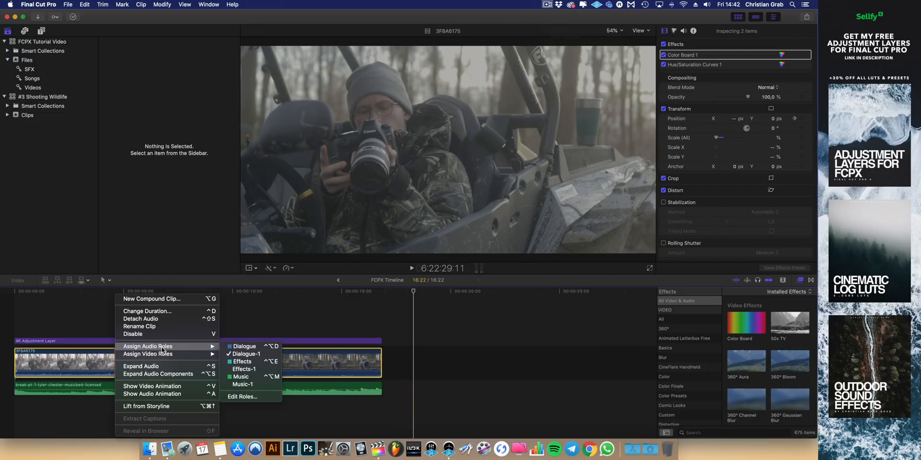
click(245, 347)
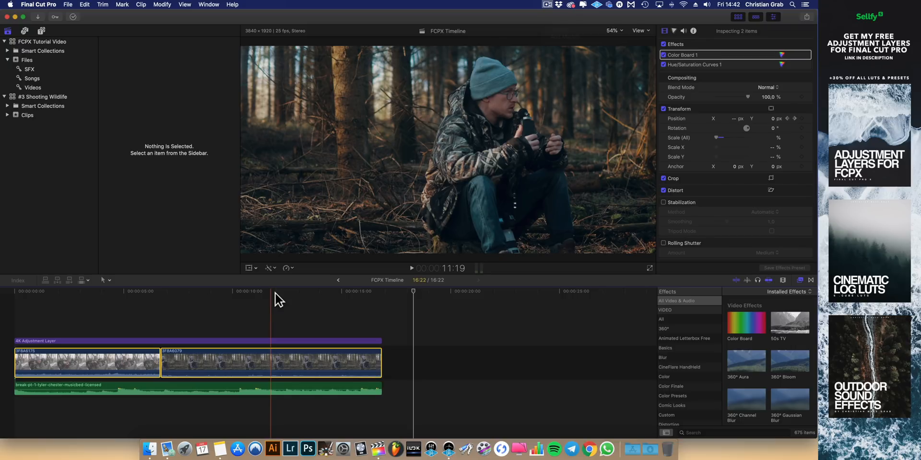
Step: Search the effects for "lowpass", apply AULowpass to the music clip, and reveal the effect's parameters
click(190, 293)
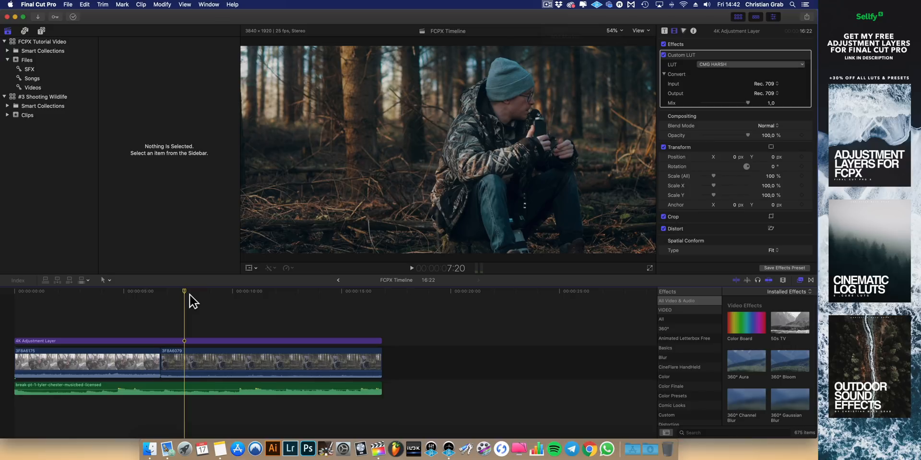
drag(189, 295, 160, 297)
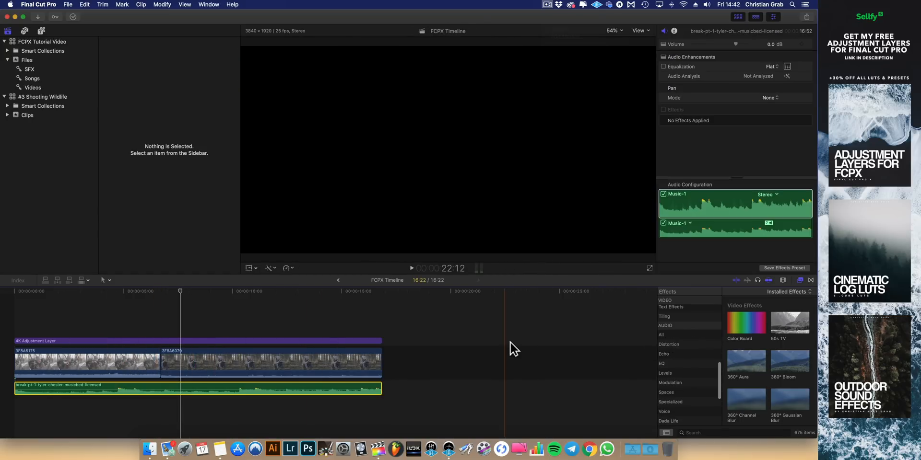
scroll(684, 346, up, 10)
scroll(684, 346, down, 10)
scroll(710, 353, down, 5)
click(676, 375)
click(701, 433)
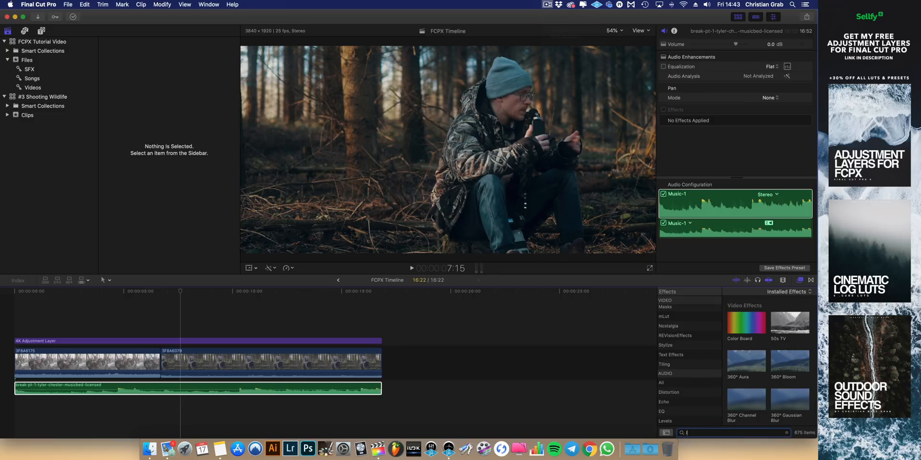
drag(734, 330, 237, 393)
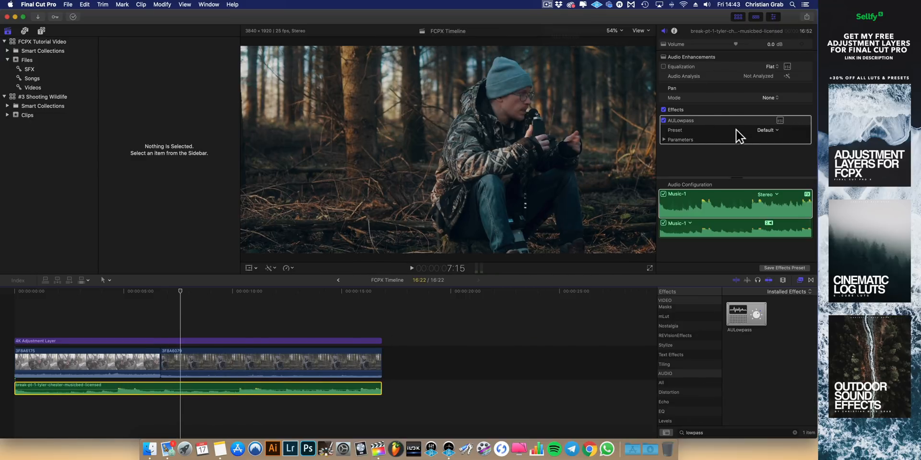
click(668, 141)
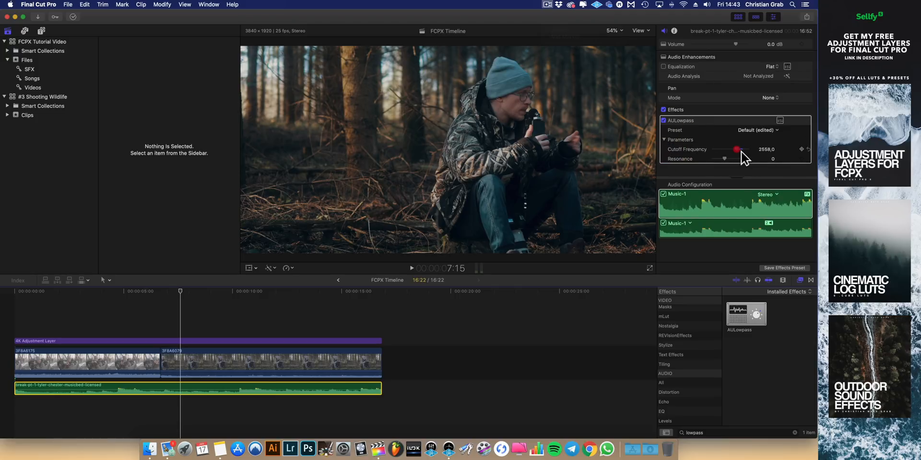
Step: Try AULowpass cutoff frequencies such as 634, 4277 and 92 on the music clip while playing it back
drag(735, 151, 734, 150)
click(39, 295)
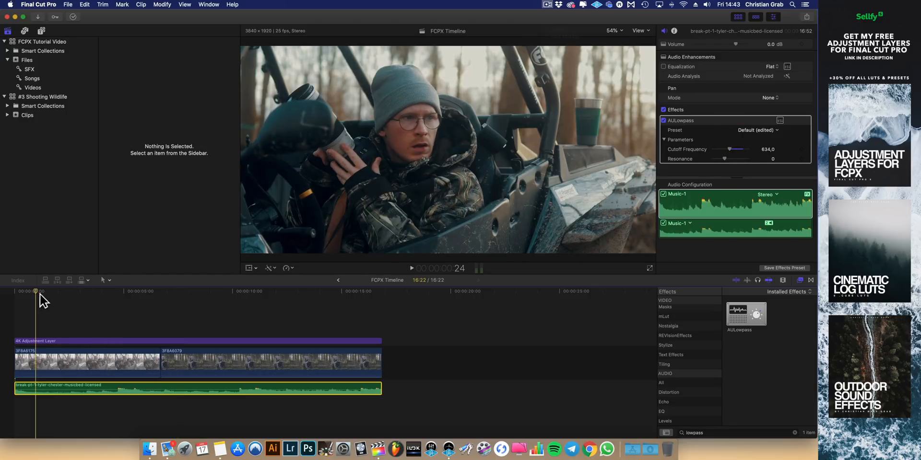
key(space)
mouse_move(729, 150)
mouse_down()
mouse_move(745, 150)
mouse_move(720, 151)
mouse_move(745, 147)
mouse_up()
key(space)
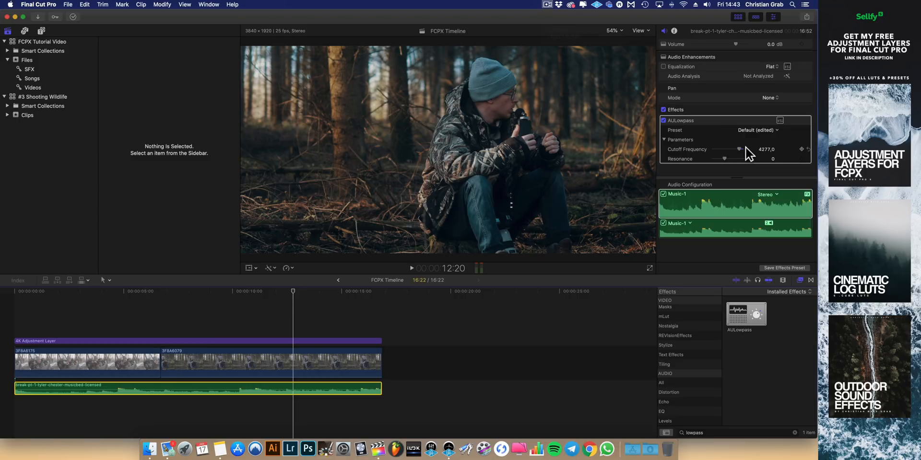
drag(731, 151, 720, 150)
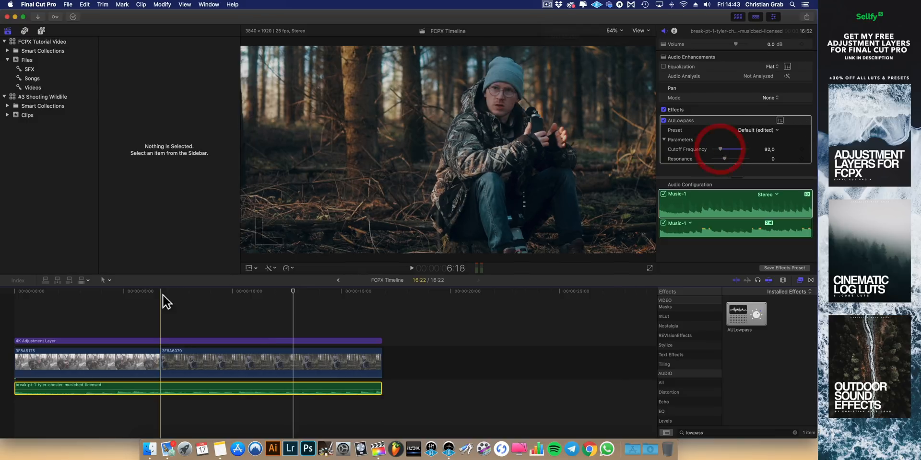
Step: Keyframe the AULowpass cutoff frequency at 6900 at the timeline's start and lower it to 68 at the 6:18 cut
click(98, 293)
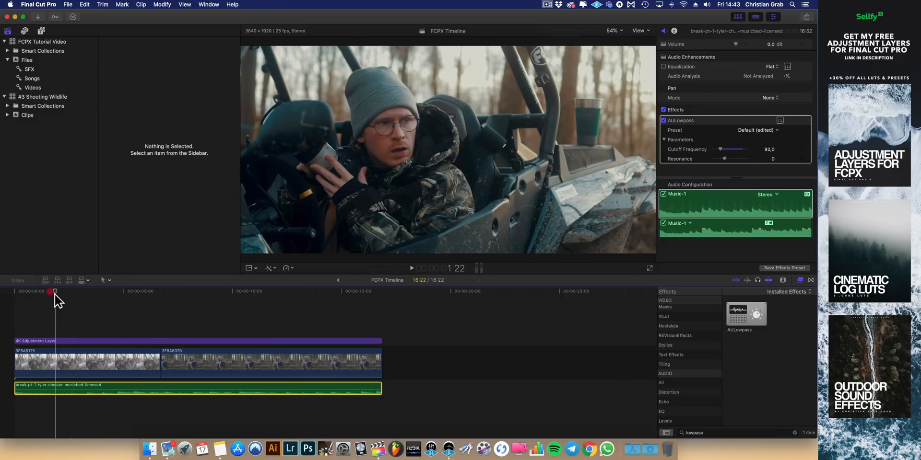
click(16, 293)
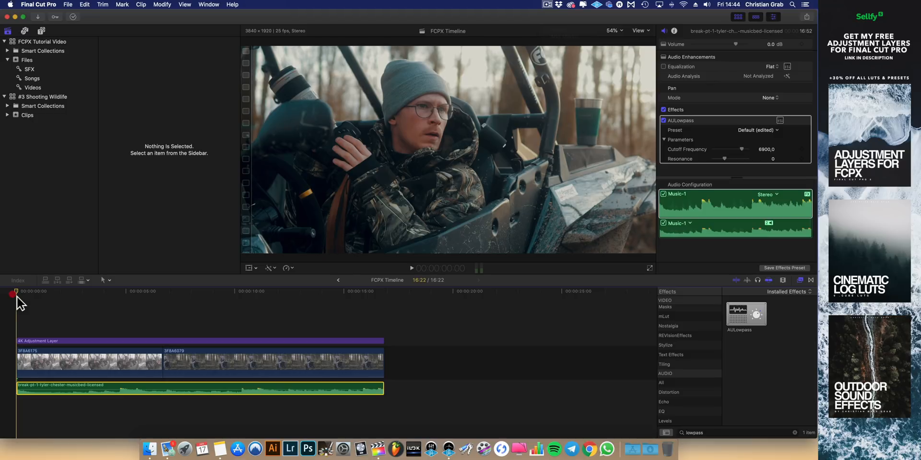
click(21, 302)
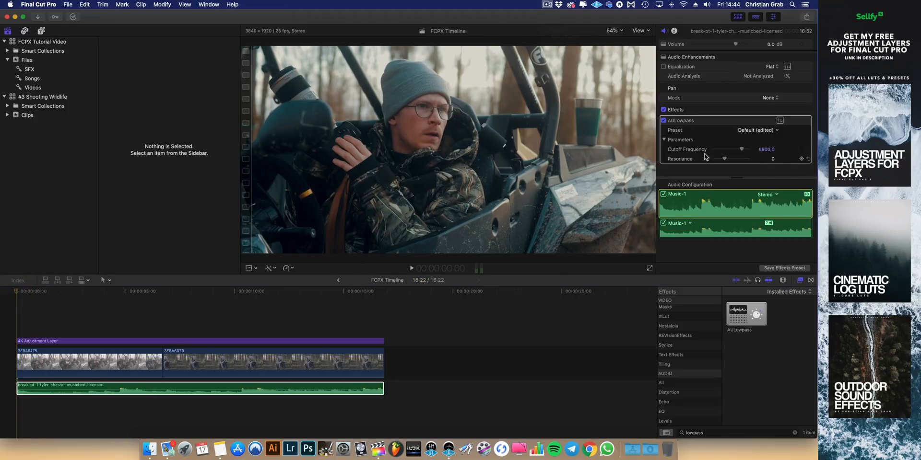
drag(38, 293, 27, 294)
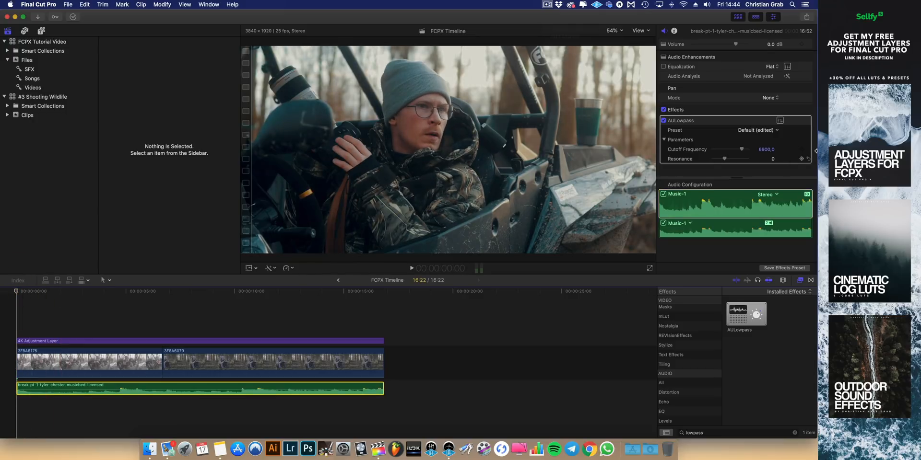
click(24, 307)
drag(23, 295, 166, 298)
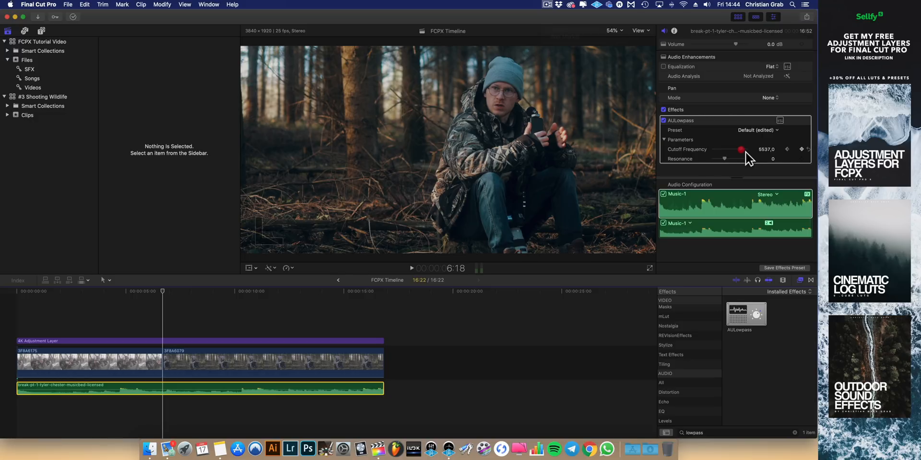
drag(735, 151, 722, 151)
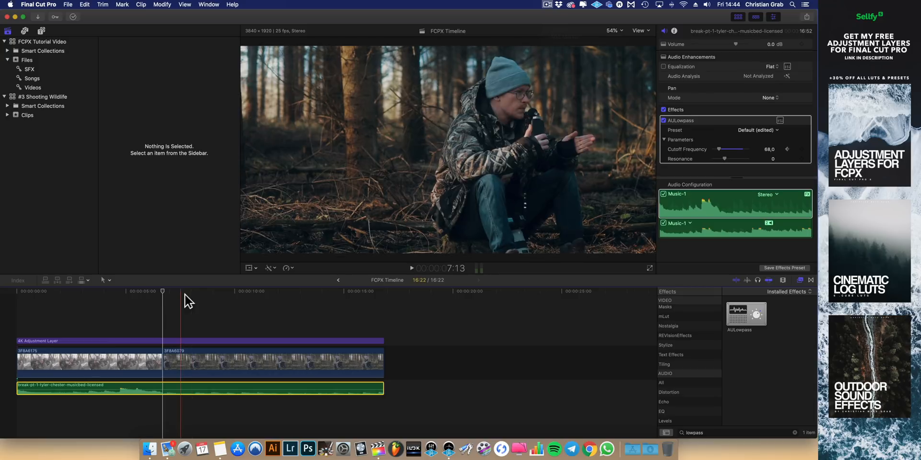
Step: Play back the timeline from the start to check the lowpass sweep on the music across the cut
drag(171, 300, 18, 301)
key(space)
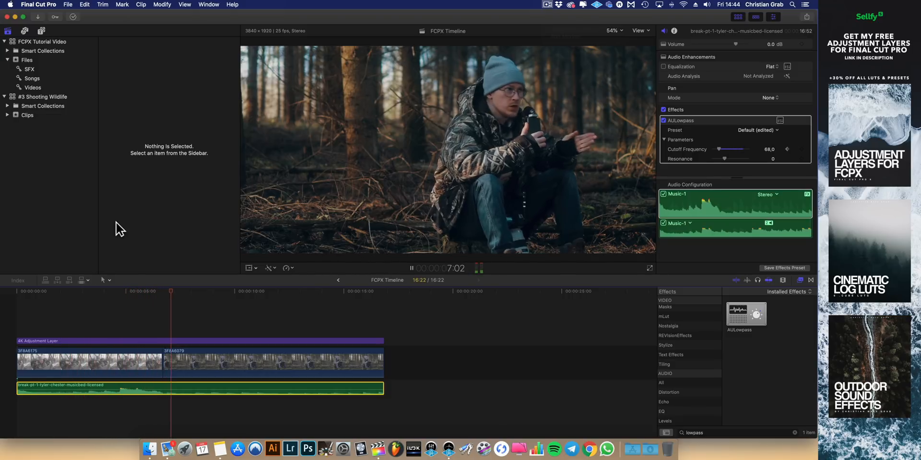
click(118, 293)
click(115, 293)
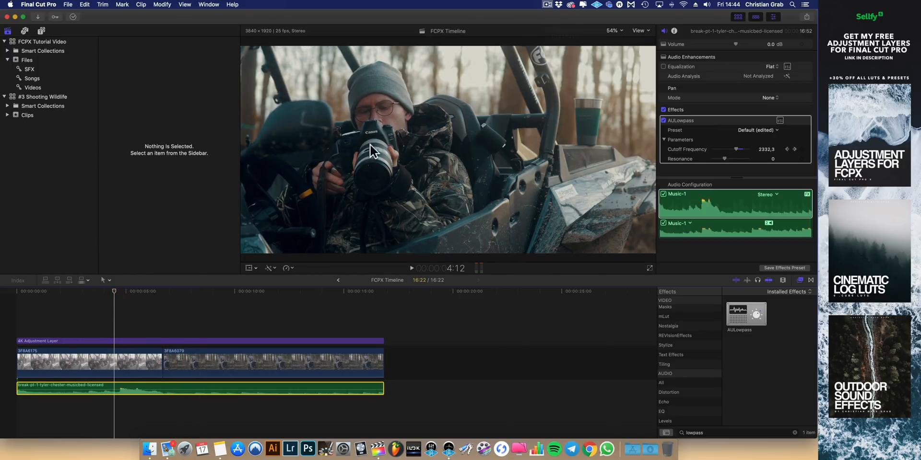
click(141, 204)
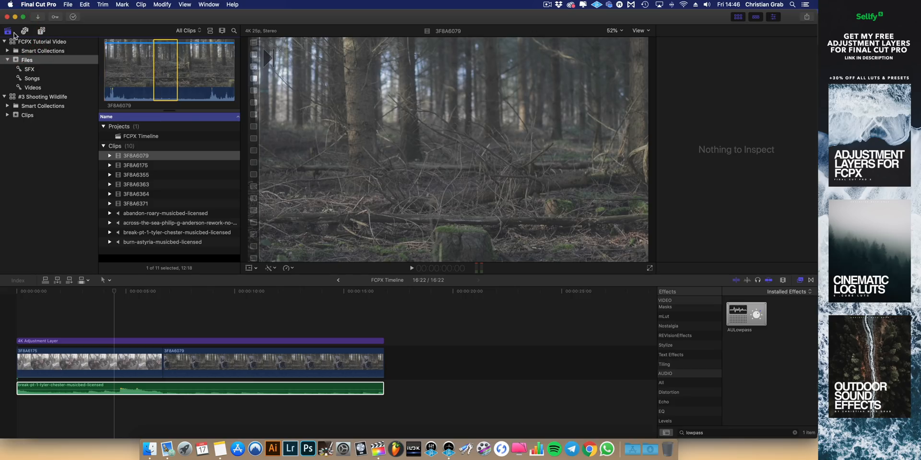
Step: Search the installed titles for "custom" and place the Custom title above the adjustment layer over the first clip
click(42, 32)
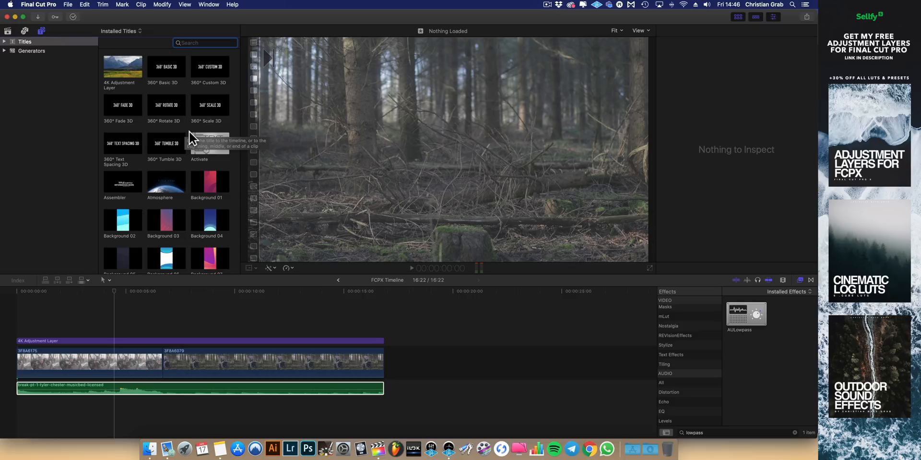
scroll(189, 131, down, 3)
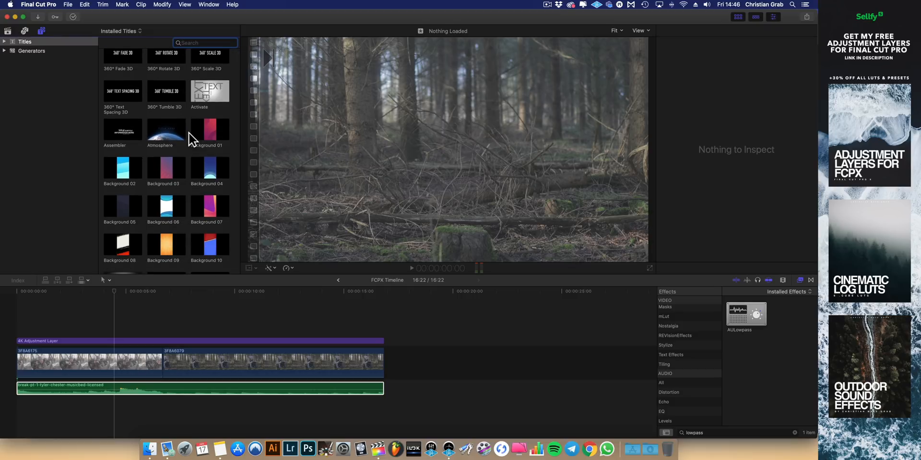
scroll(189, 133, down, 15)
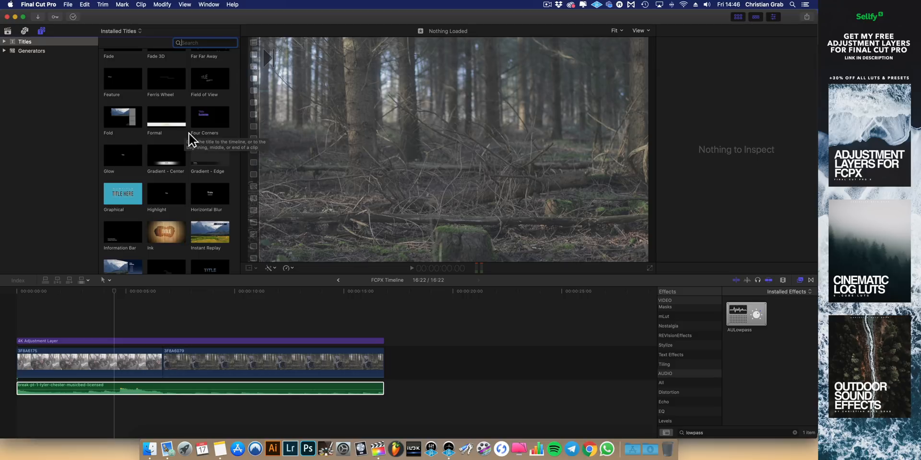
scroll(188, 120, up, 18)
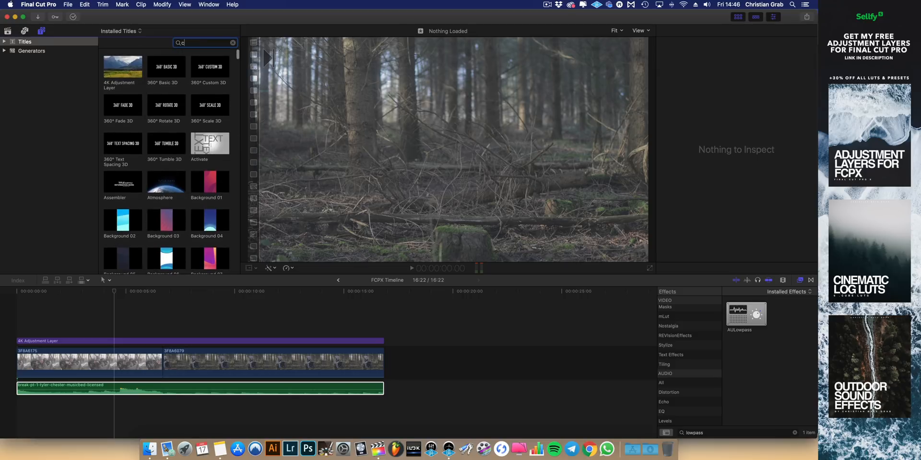
drag(168, 69, 84, 326)
Step: Preview the Custom title, then move it to start at the beginning of clip 3F8A6079
mouse_move(79, 293)
mouse_down()
mouse_move(206, 296)
mouse_move(88, 293)
mouse_up()
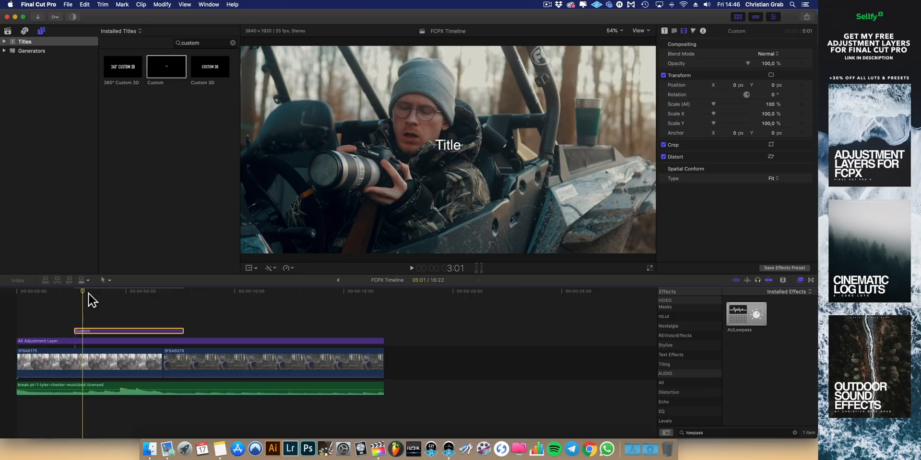
key(space)
mouse_move(125, 297)
mouse_down()
mouse_move(140, 298)
mouse_move(131, 296)
mouse_up()
click(129, 330)
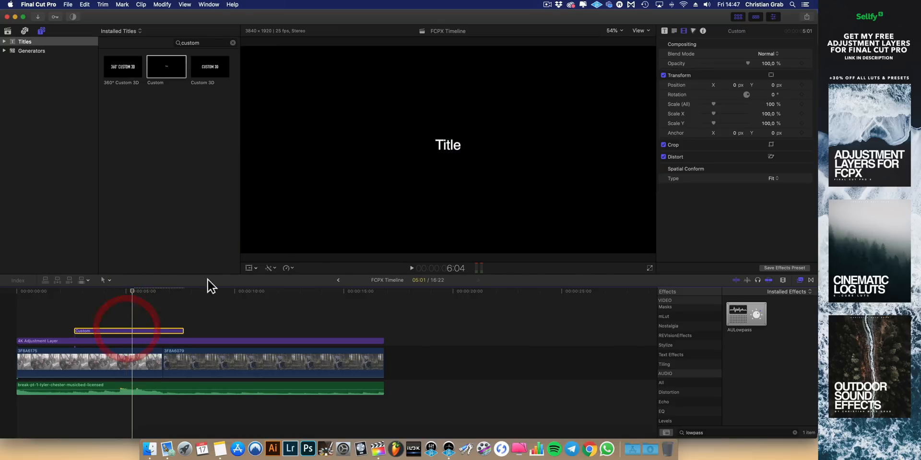
drag(114, 331, 202, 333)
drag(168, 295, 188, 295)
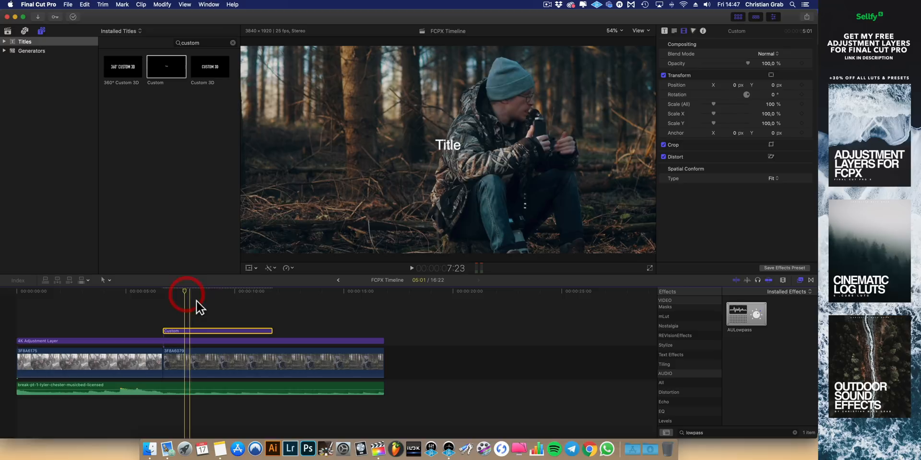
Step: Replace the title's text with "THIS IS A TUTORIAL BY CMG"
click(674, 31)
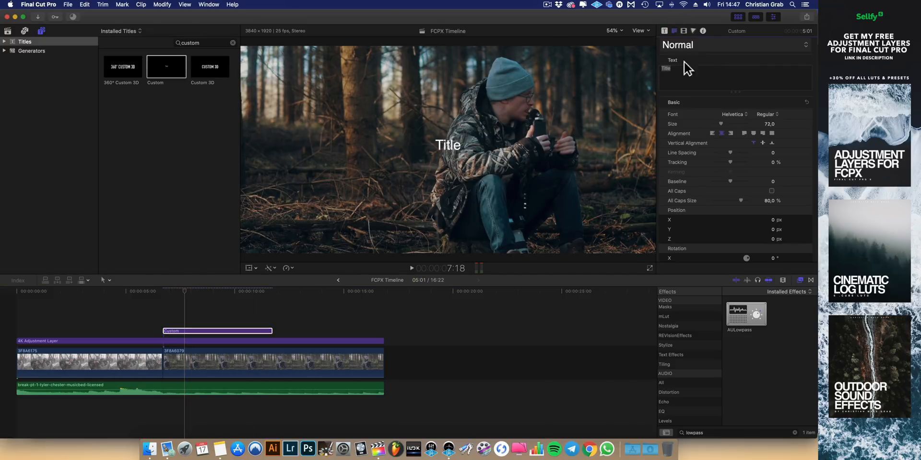
text(THIS IS A TUTO)
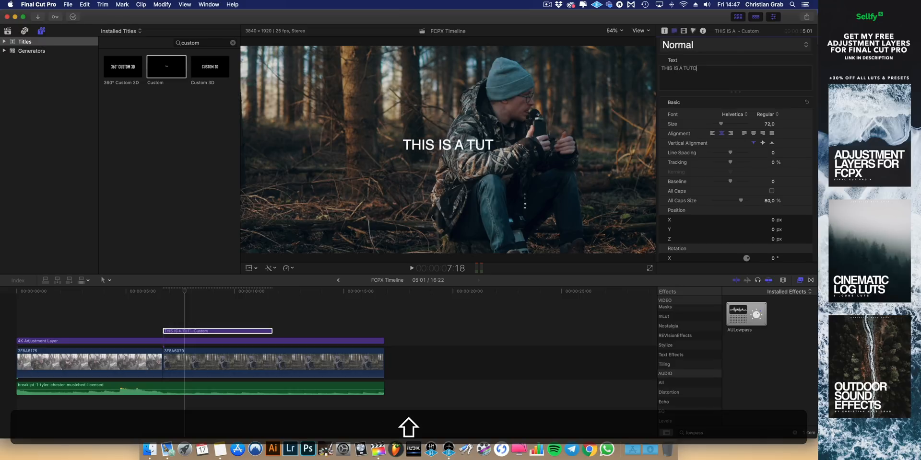
text(RIAL BY)
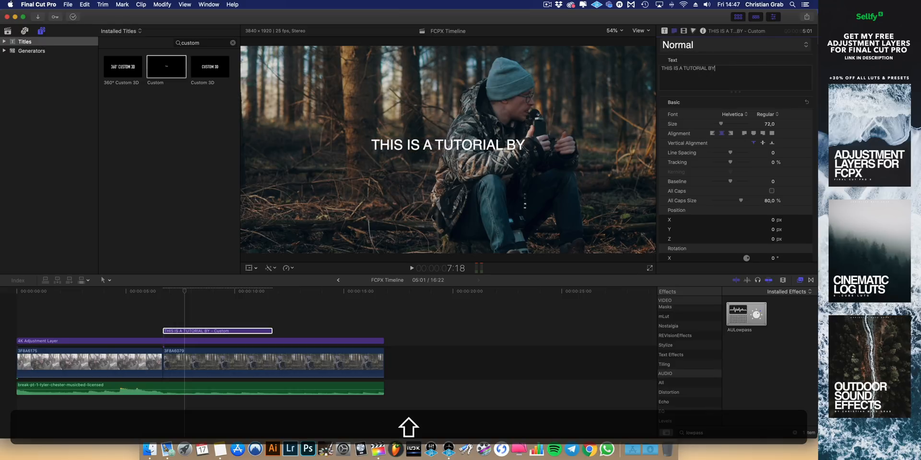
text( CMG)
Step: Set the whole title text to Avenir Heavy with line spacing -4 and tracking 25.27 %
key(super+shift+Left)
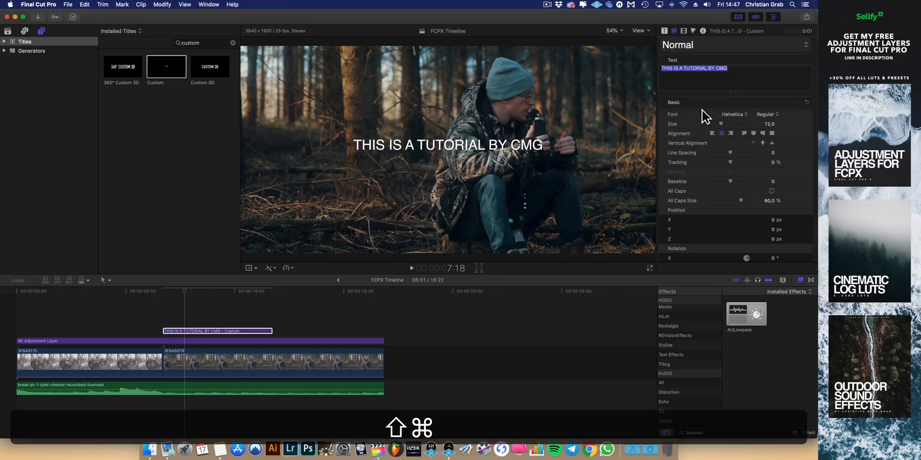
click(734, 115)
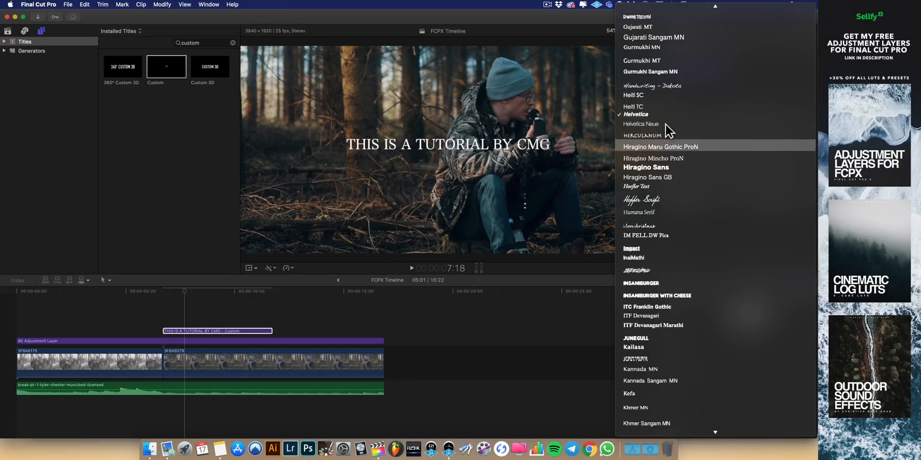
scroll(675, 288, up, 15)
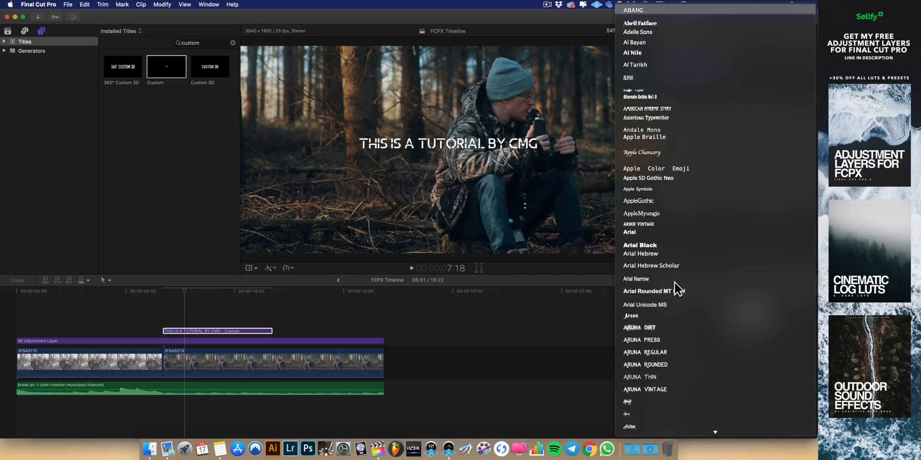
click(659, 425)
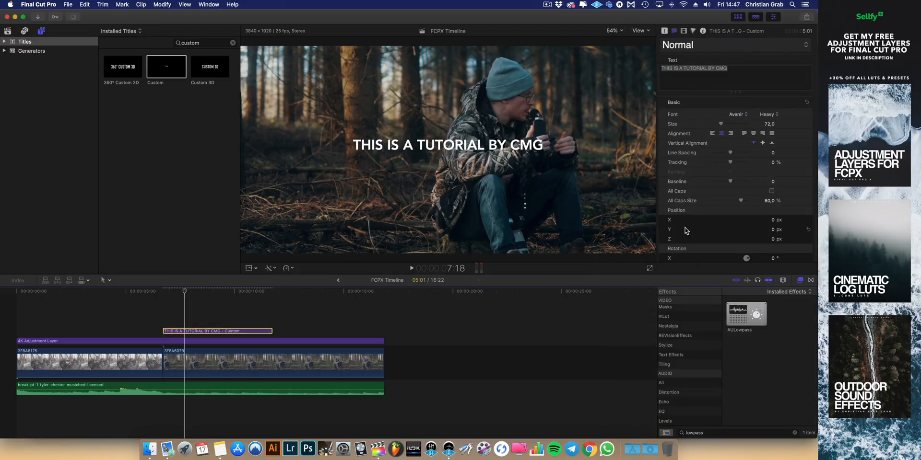
drag(731, 153, 735, 154)
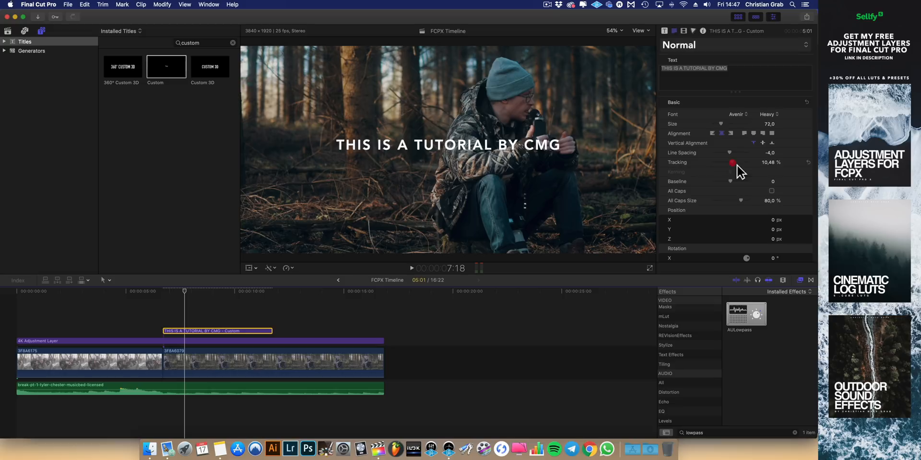
drag(737, 165, 739, 164)
Step: Reduce the title's size to 47 and reposition it near the frame's centre at X 1.28 px, Y -17 px
click(472, 150)
mouse_move(476, 152)
mouse_down()
mouse_move(476, 162)
mouse_move(475, 153)
mouse_up()
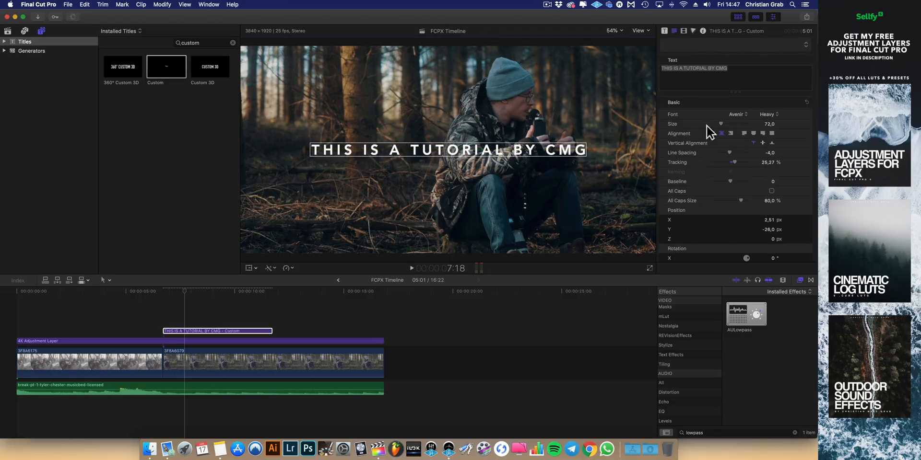
drag(725, 129, 720, 127)
drag(474, 154, 473, 152)
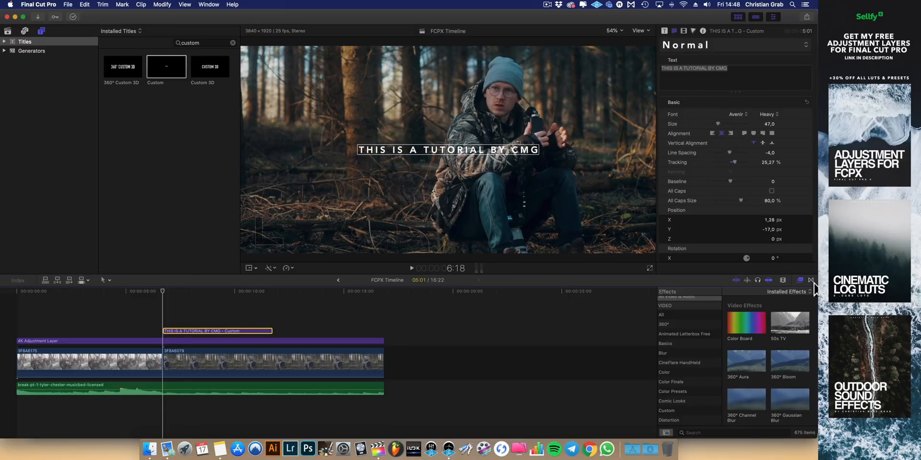
Step: Add Cross Dissolve transitions to both ends of the title and play back its fade in and out
click(811, 280)
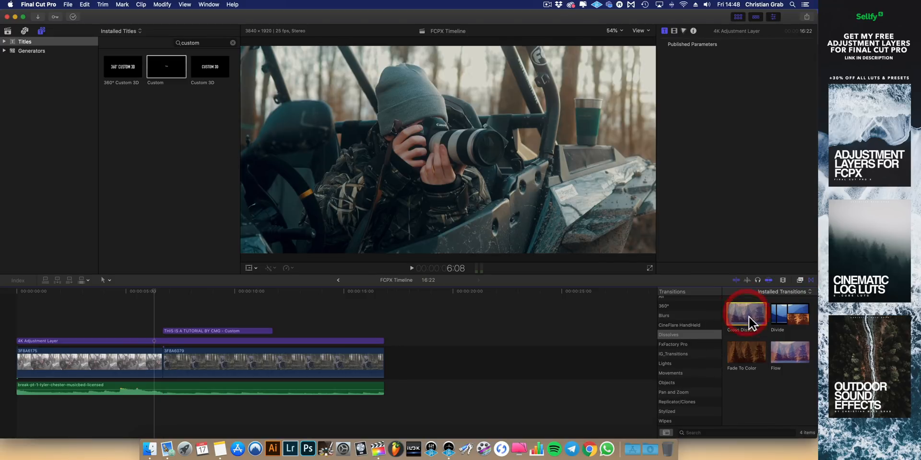
drag(748, 317, 172, 331)
click(154, 292)
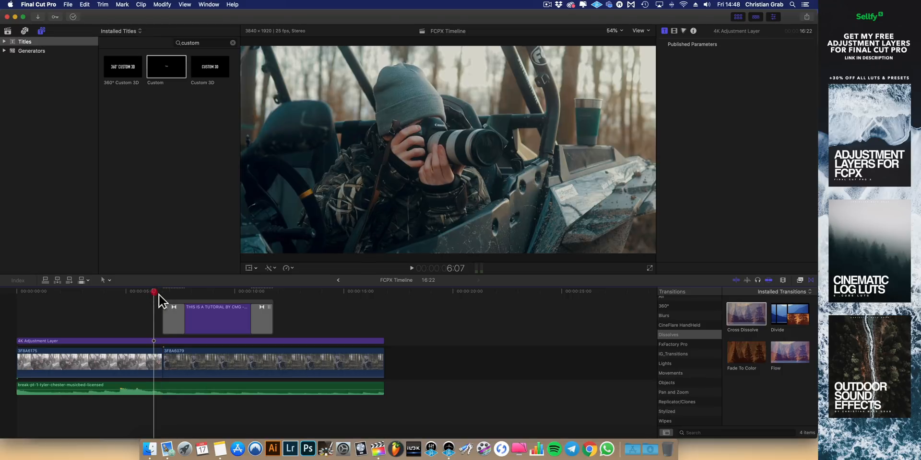
key(space)
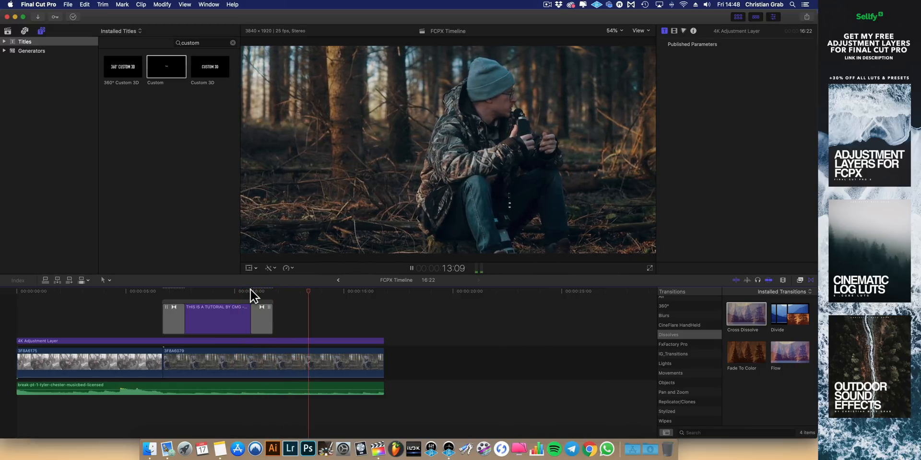
click(214, 292)
click(180, 294)
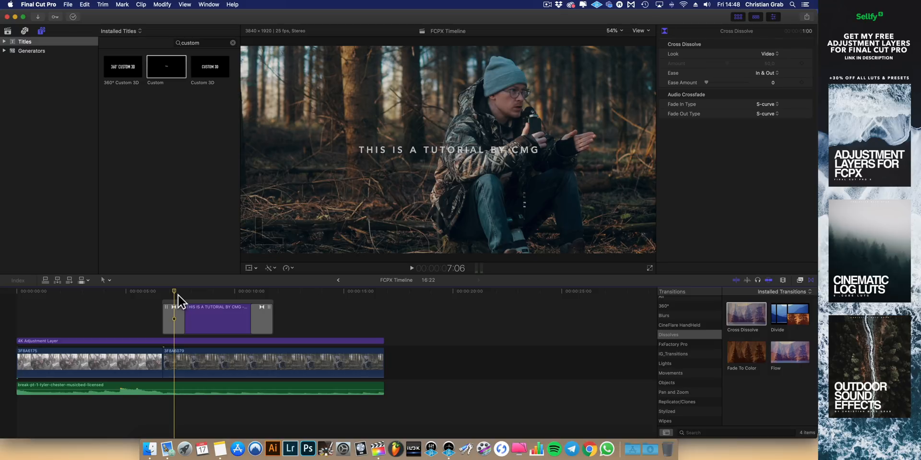
click(191, 292)
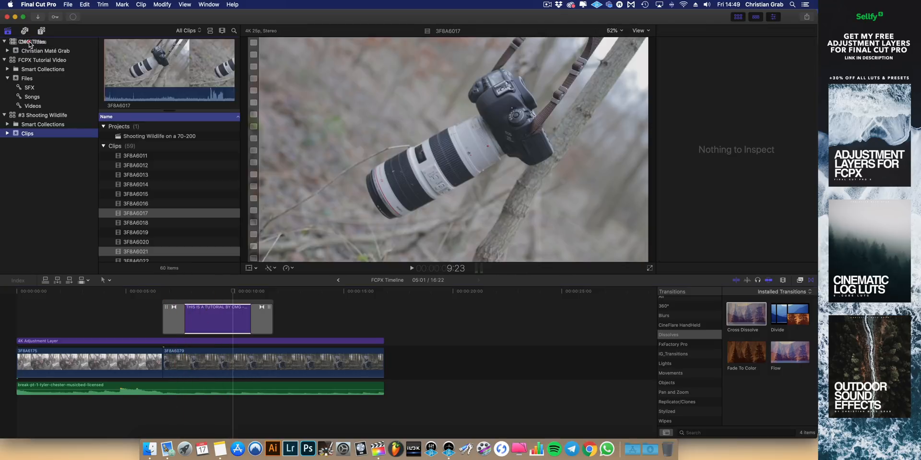
Step: Open the Titles project from the CMG Titles library and review its title templates and logo clip
click(34, 42)
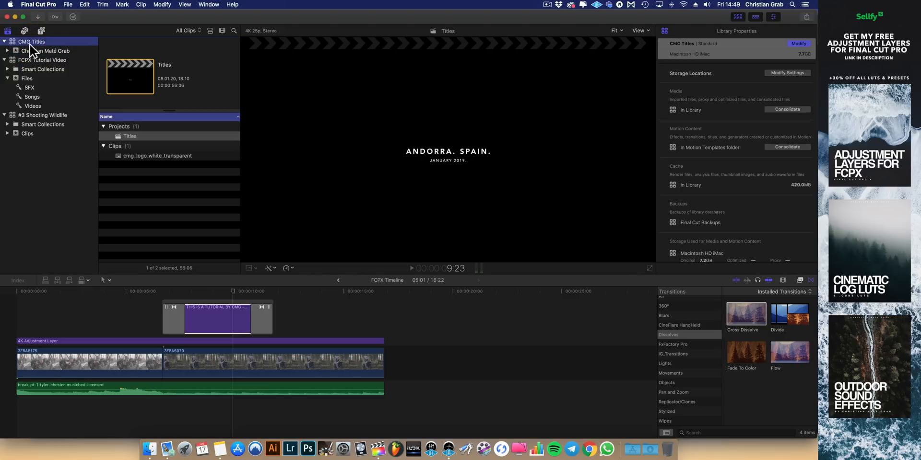
click(33, 51)
double_click(133, 139)
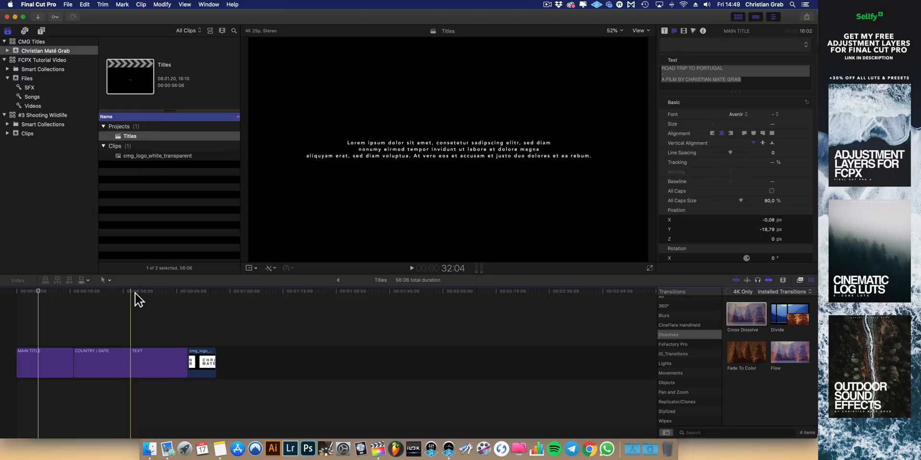
click(48, 292)
drag(45, 319, 167, 296)
click(155, 357)
click(208, 294)
Step: Select the TEXT title in the Titles project and copy it
click(30, 44)
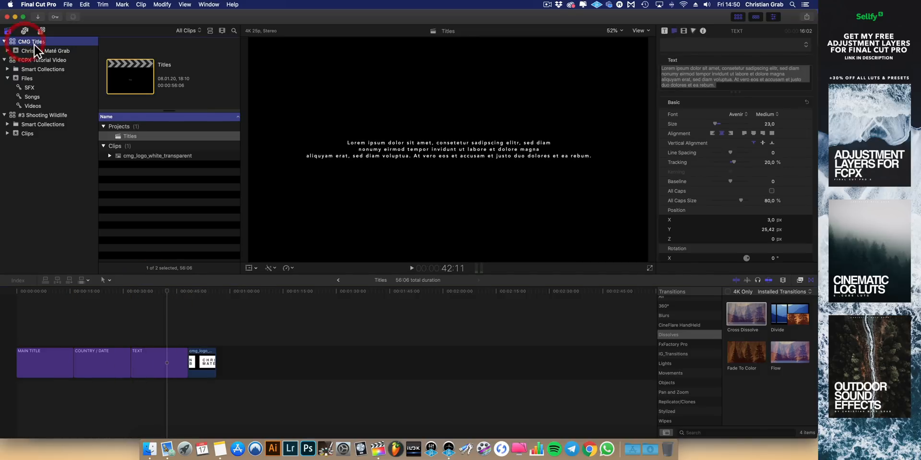
click(36, 50)
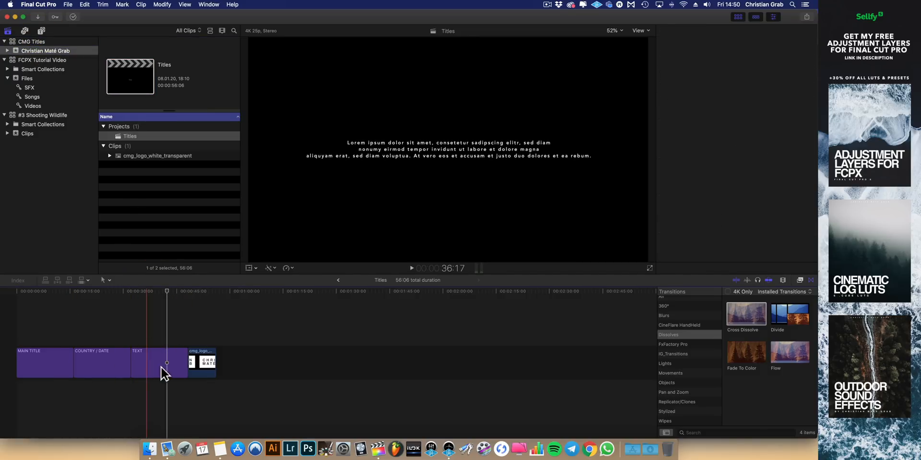
click(34, 43)
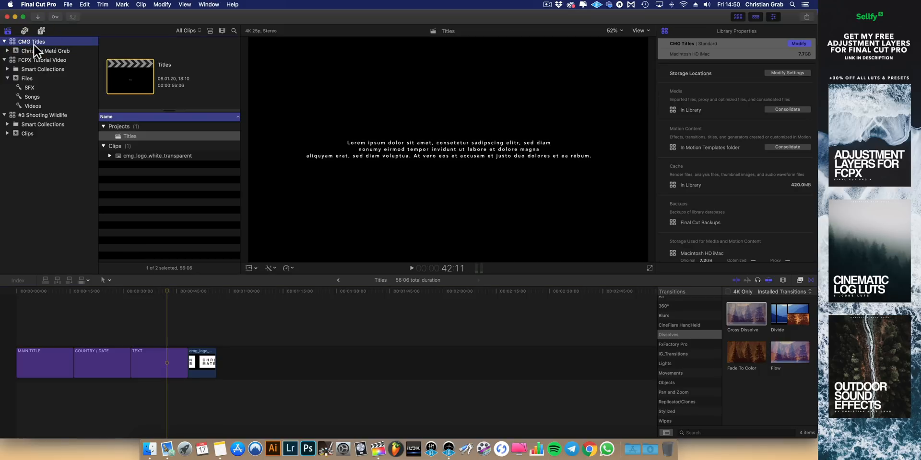
mouse_move(158, 294)
mouse_down()
mouse_move(98, 296)
mouse_move(160, 302)
mouse_up()
click(170, 363)
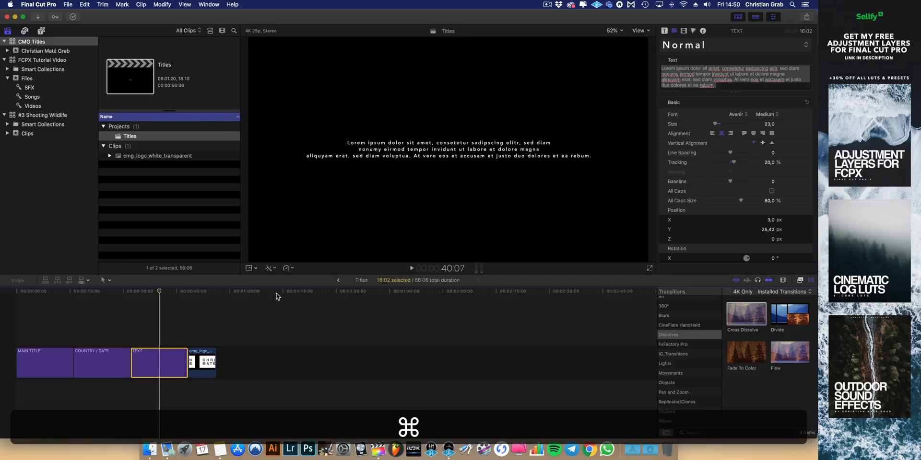
Step: Reopen the FCPX Timeline project from the FCPX Tutorial Video library and paste the TEXT title at the timeline's end
click(28, 79)
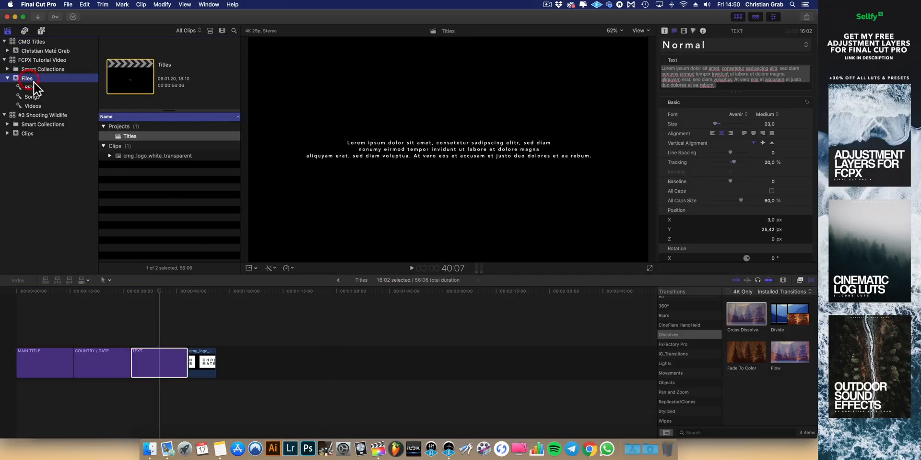
click(28, 59)
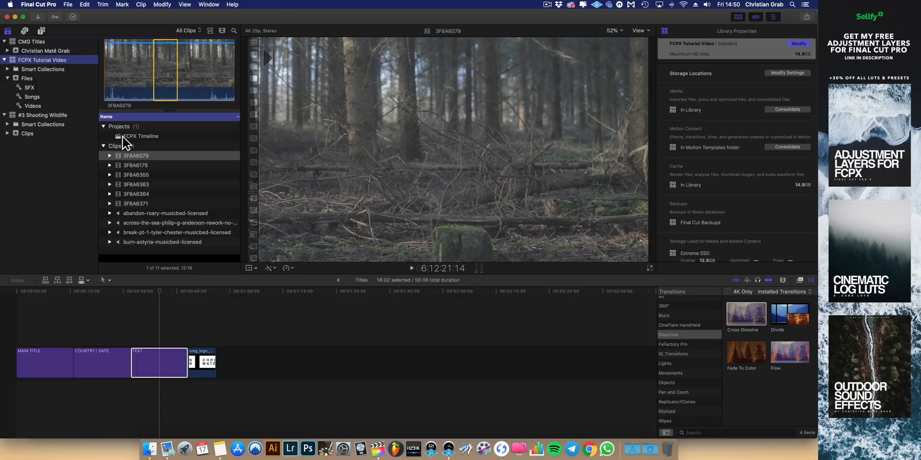
double_click(122, 136)
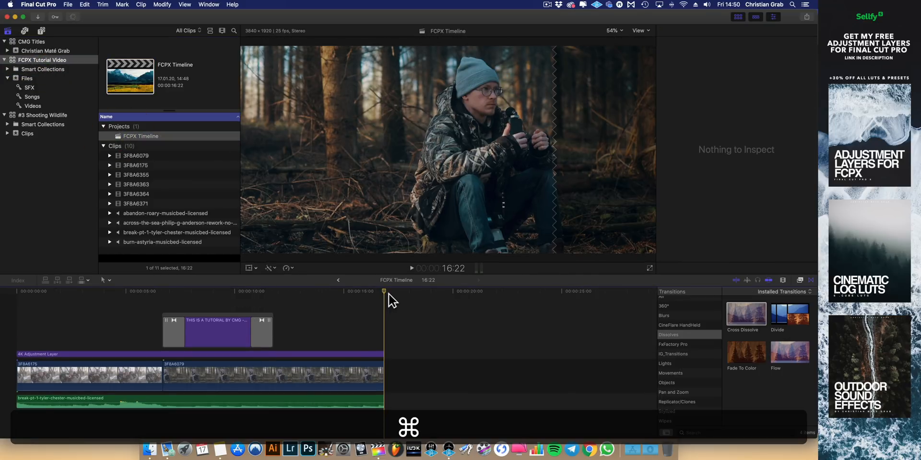
key(super+v)
scroll(289, 378, left, 3)
Step: Move the pasted TEXT title above the adjustment layer after the first title and trim it to 4:13, ending with the footage
drag(280, 376, 212, 330)
scroll(177, 303, left, 3)
click(203, 295)
drag(534, 345, 286, 349)
scroll(272, 321, left, 5)
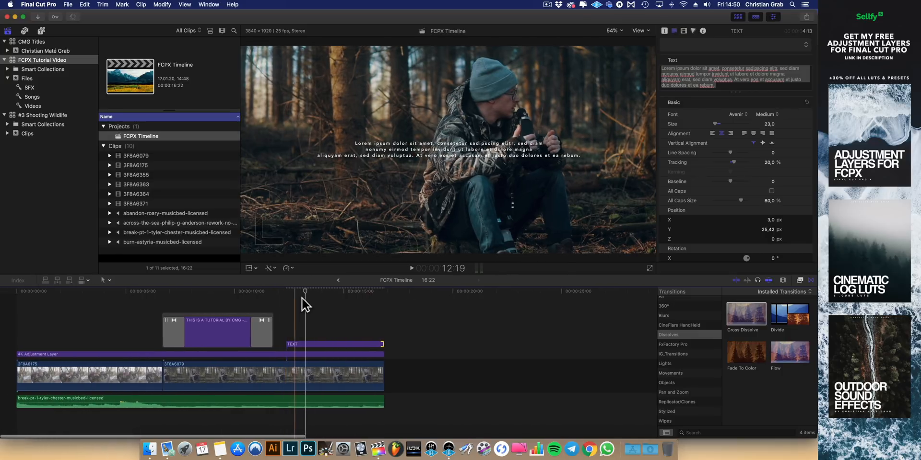
Step: Play back the footage under the TEXT title near the end of the timeline
click(293, 293)
key(space)
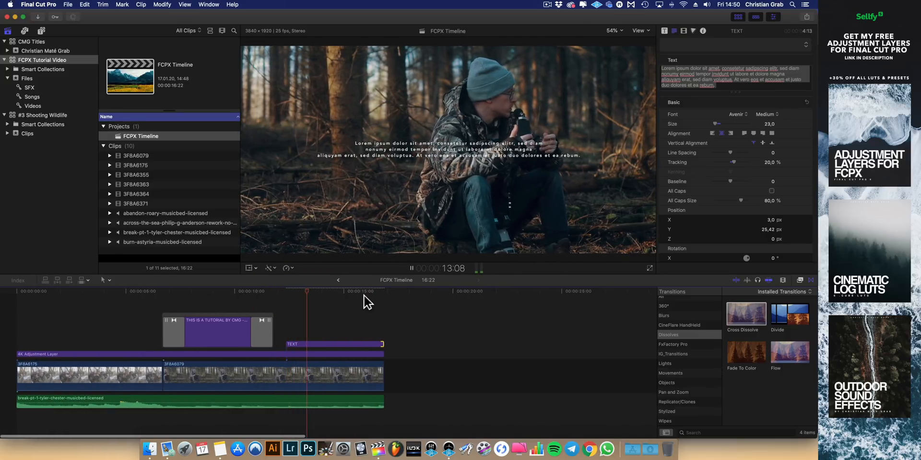
key(space)
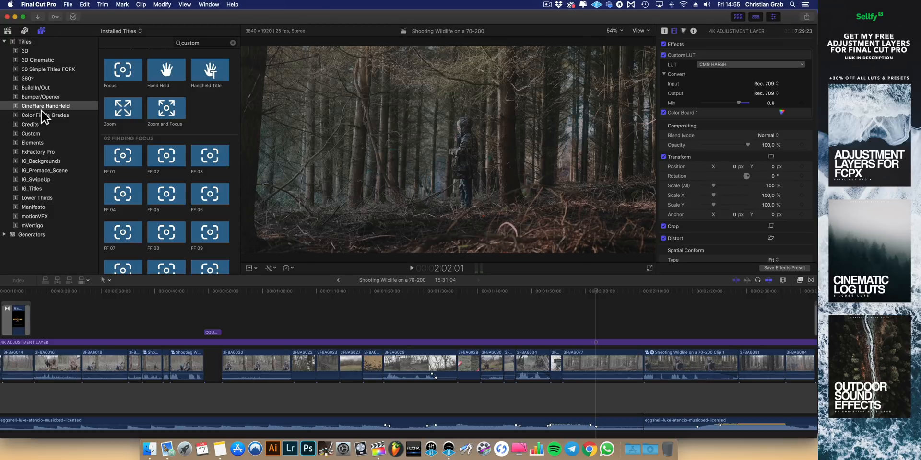
Step: Browse the CineFlare HandHeld title collection, including its Tools and Finding Focus presets
click(36, 154)
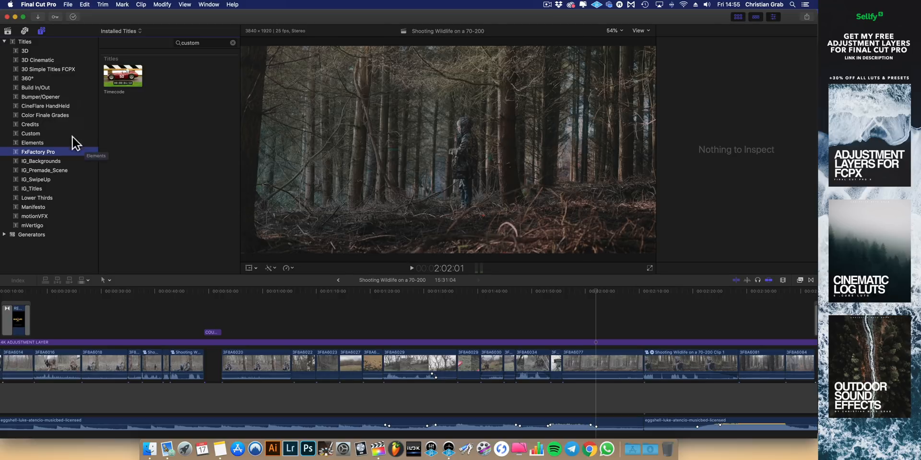
click(42, 107)
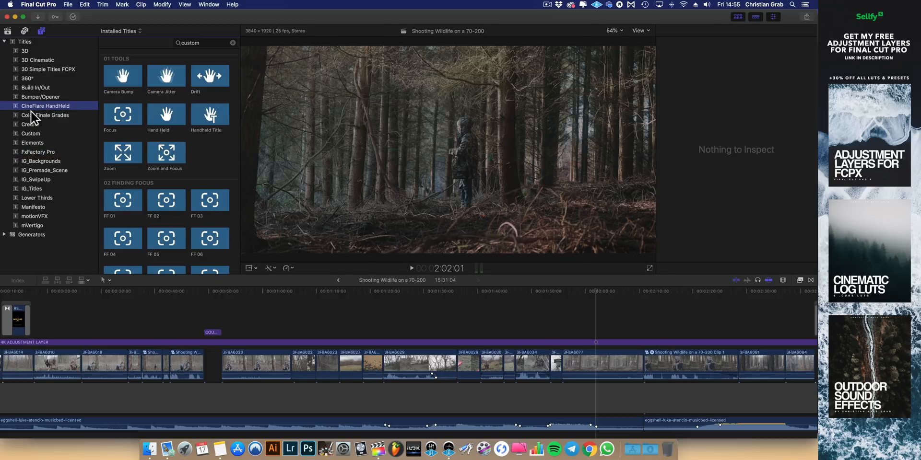
scroll(168, 164, down, 4)
scroll(168, 165, up, 4)
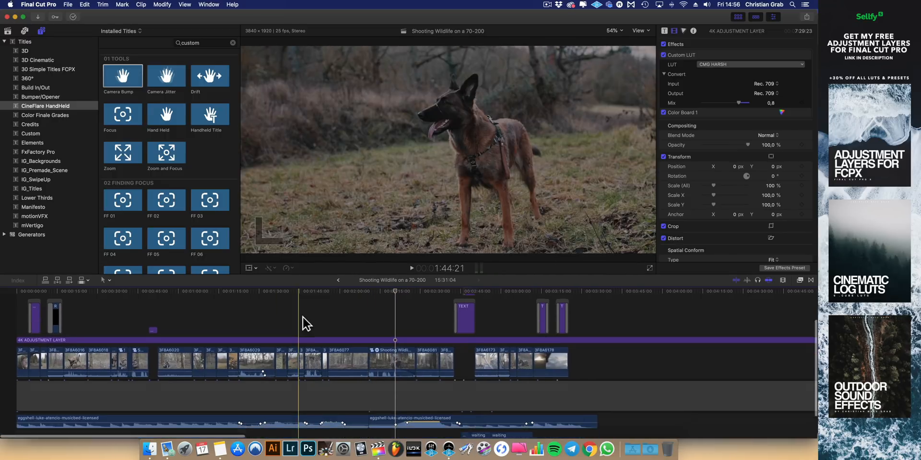
Step: Add the Hand Held title above the adjustment layer at the start of Shooting Wildlife on a 70-200 Clip 1
scroll(530, 353, down, 3)
scroll(511, 353, up, 5)
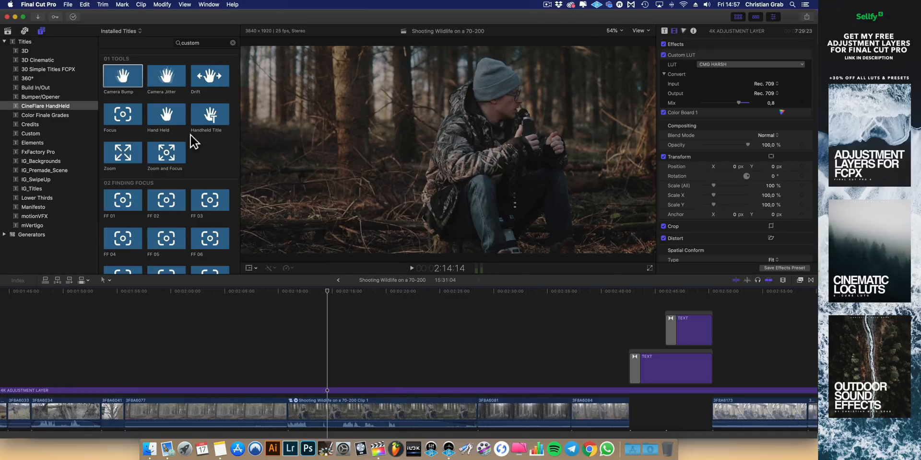
drag(166, 115, 294, 390)
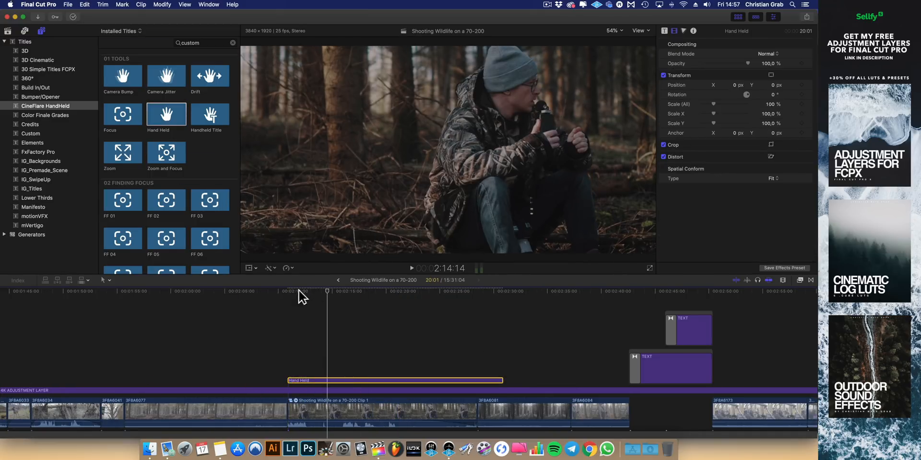
Step: Play from just before the Hand Held title to review its camera shake on the footage
click(270, 293)
click(271, 294)
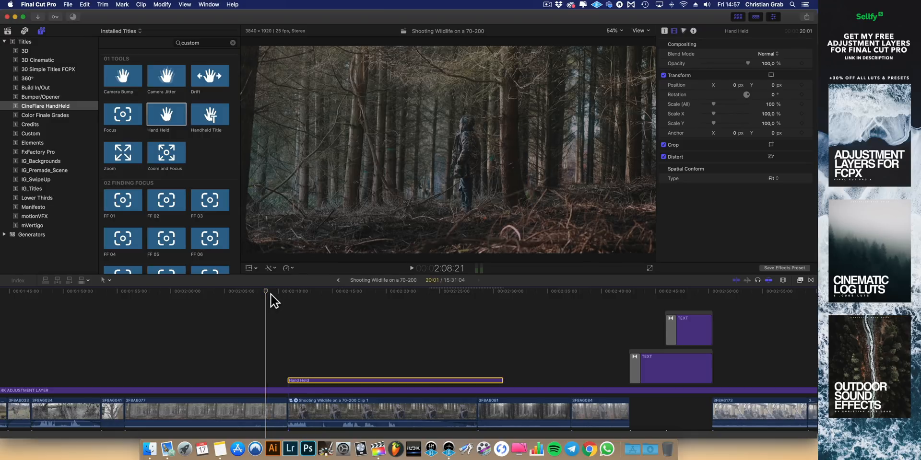
key(space)
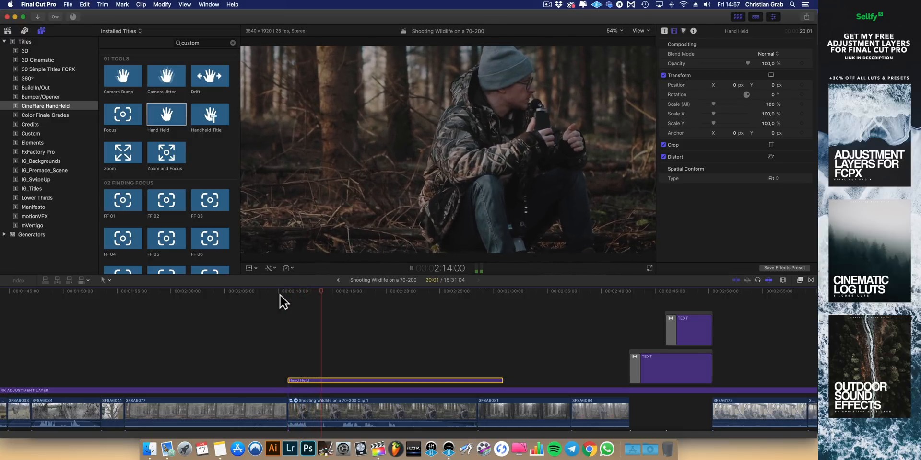
click(347, 293)
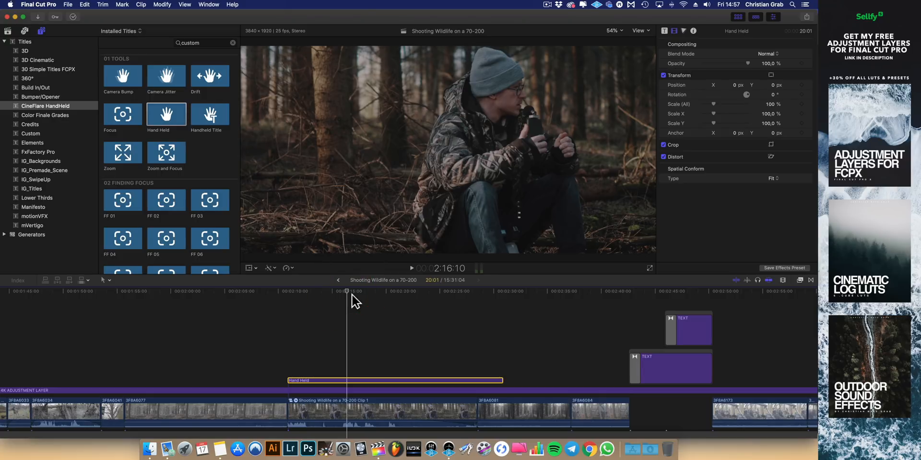
drag(352, 293, 340, 294)
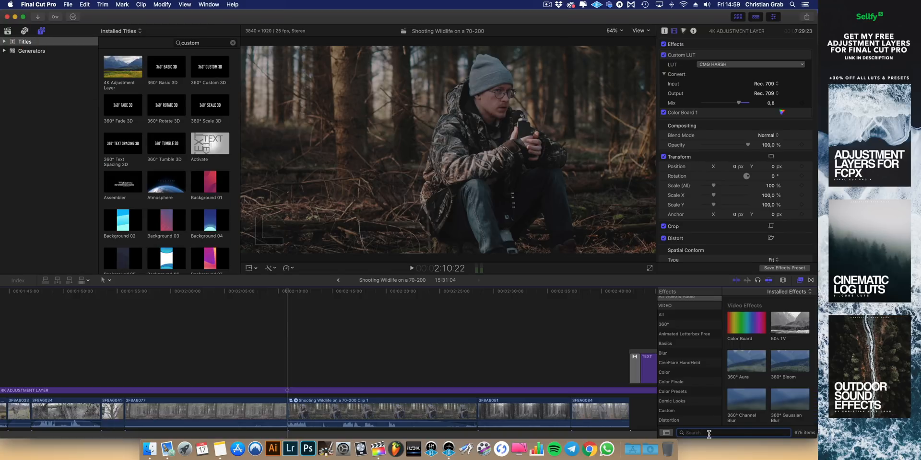
Step: Search the effects for "lut" and replace the Custom LUT on the FCPX Timeline's 4K Adjustment Layer with mLut by motionVFX
text(t)
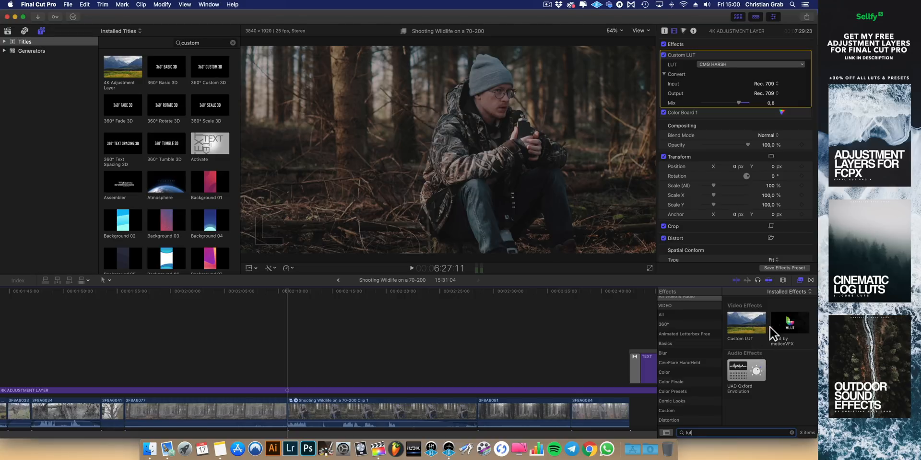
click(787, 324)
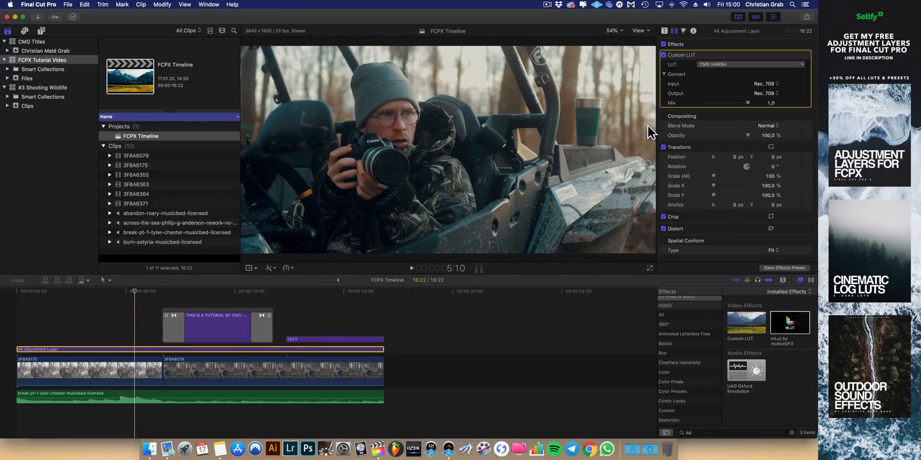
click(691, 55)
key(BackSpace)
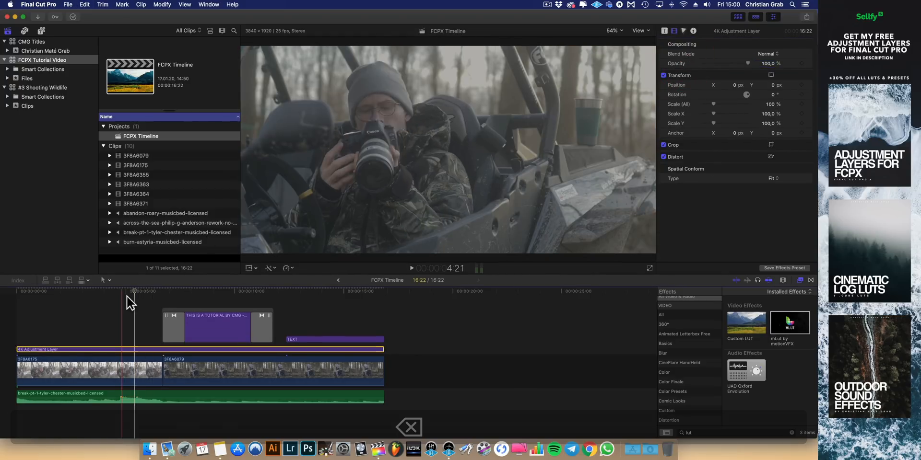
drag(802, 340, 144, 353)
Step: Examine mLut's intensity, Levels, Contrast, Hue/Saturation and Grain settings, including the Grain amount
scroll(772, 94, down, 5)
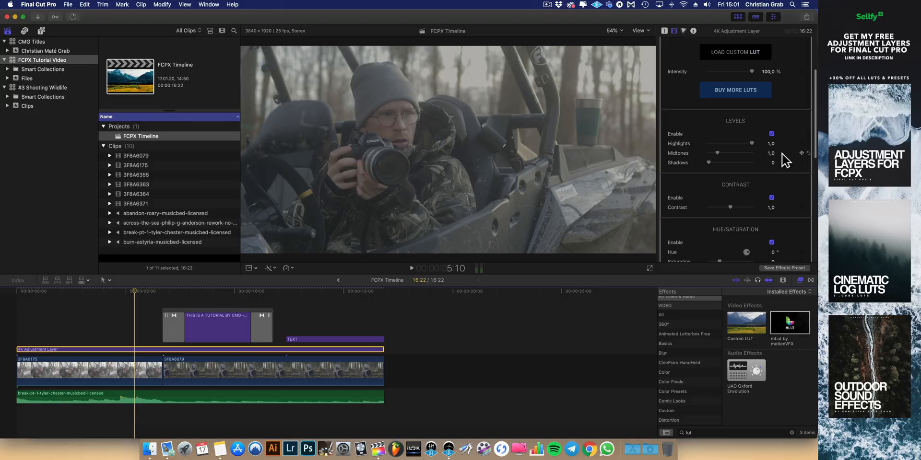
scroll(782, 160, up, 3)
scroll(782, 154, down, 3)
scroll(783, 185, down, 3)
scroll(785, 183, down, 4)
drag(715, 173, 718, 174)
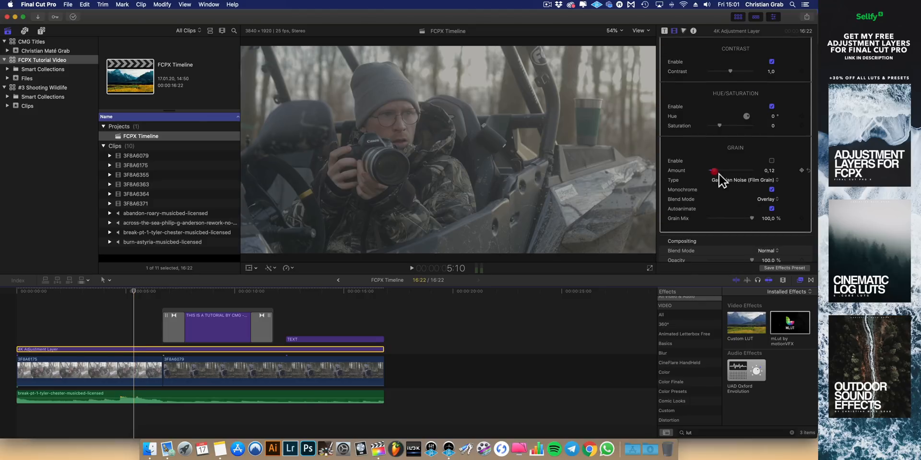
Step: Load CMG HARSH.cube from the CMG LOG-LUTs folder as the custom LUT in mLut
scroll(732, 158, up, 5)
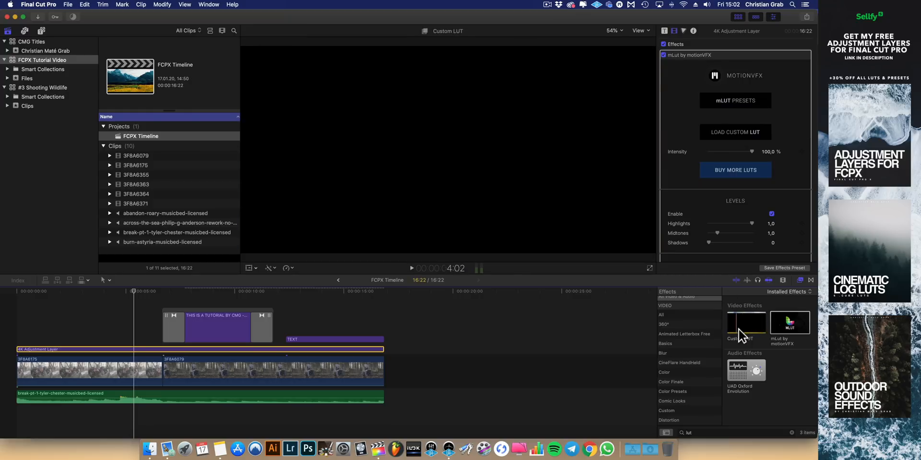
click(740, 137)
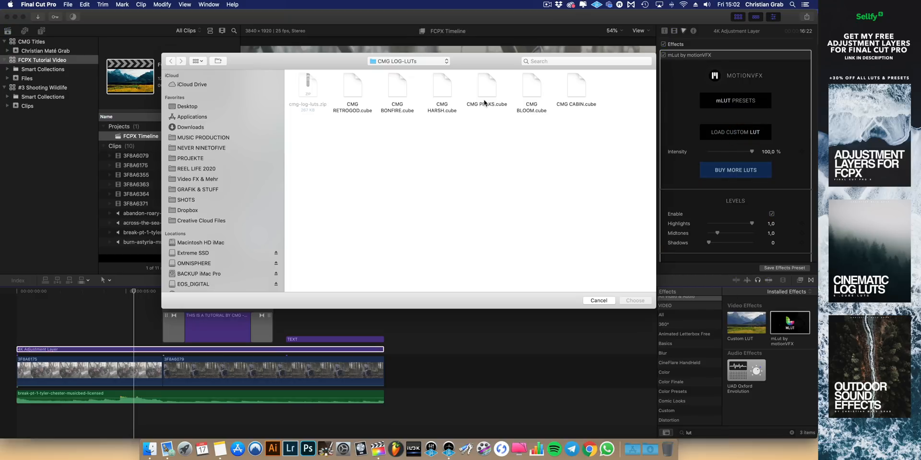
click(448, 89)
double_click(448, 89)
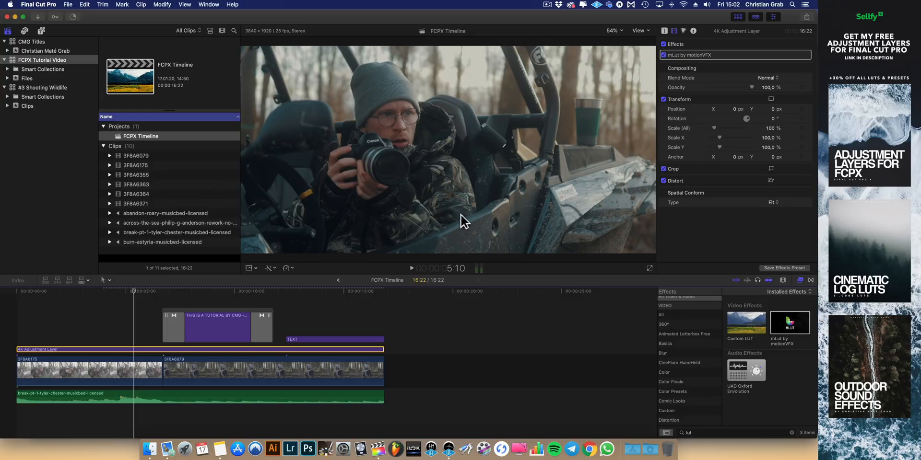
Step: Search the effects for "rsmb", apply RSMB to the 4K Adjustment Layer and enable its GPU acceleration
click(670, 431)
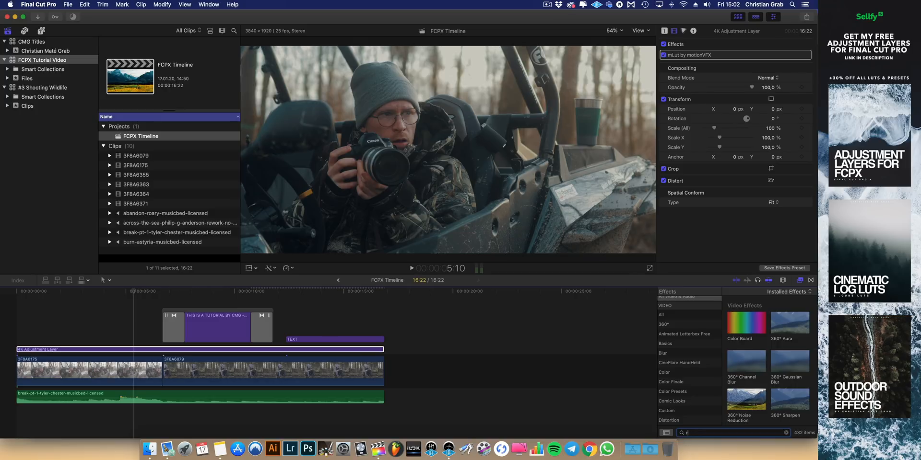
text(m)
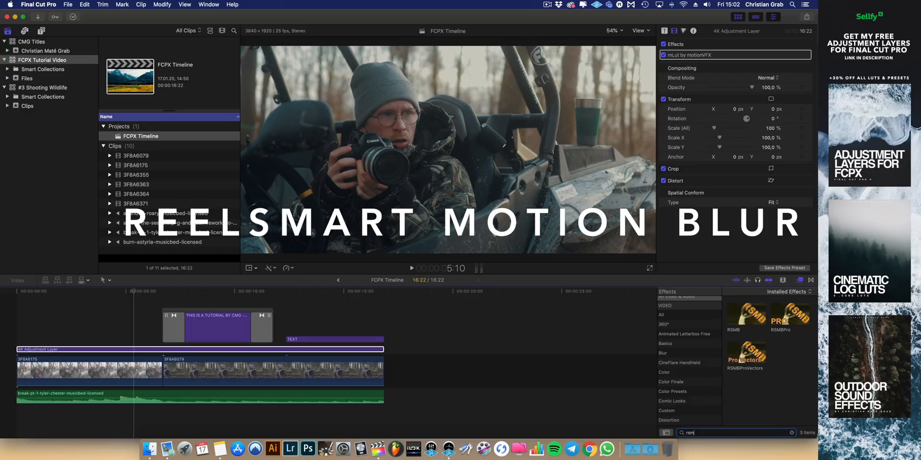
text(b)
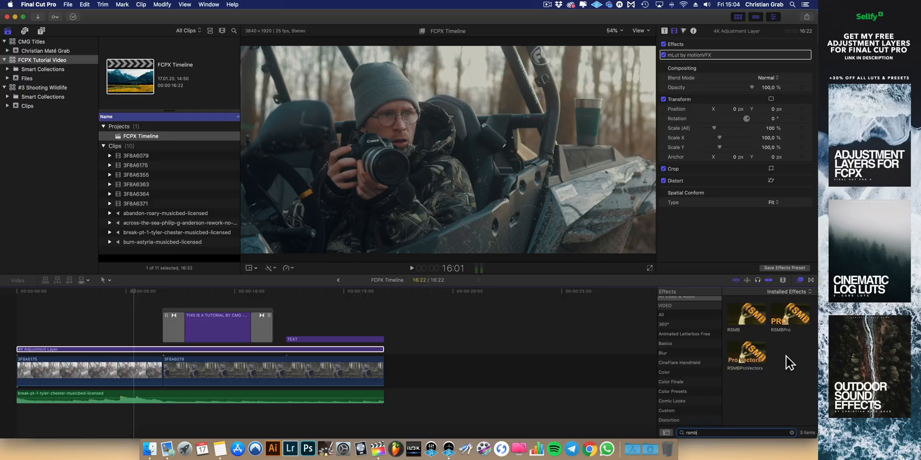
mouse_move(751, 315)
mouse_down()
mouse_move(182, 338)
mouse_move(742, 317)
mouse_up()
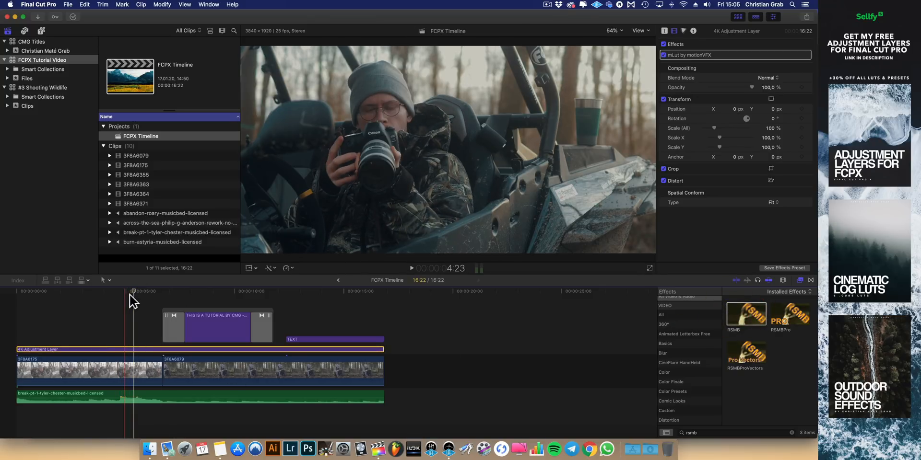
drag(746, 324, 139, 355)
click(677, 65)
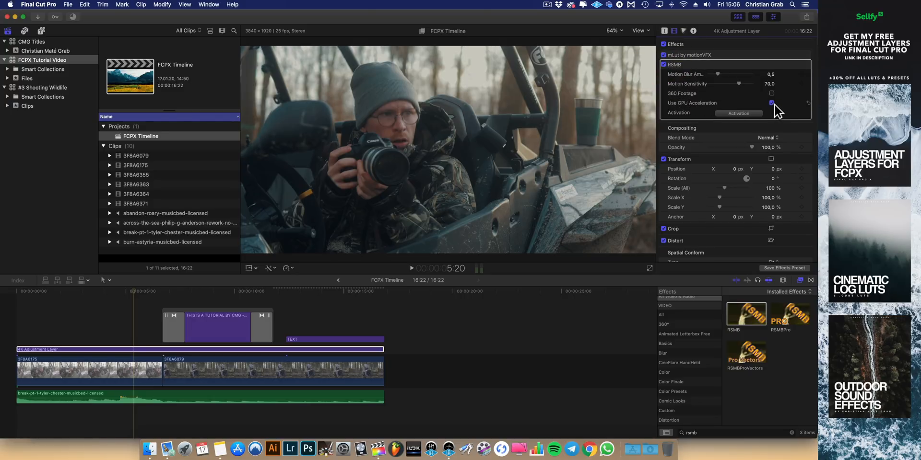
Step: Open the Shooting Wildlife on a 70-200 project from the #3 Shooting Wildlife library and go to the dog clip 3F8A6016
click(42, 89)
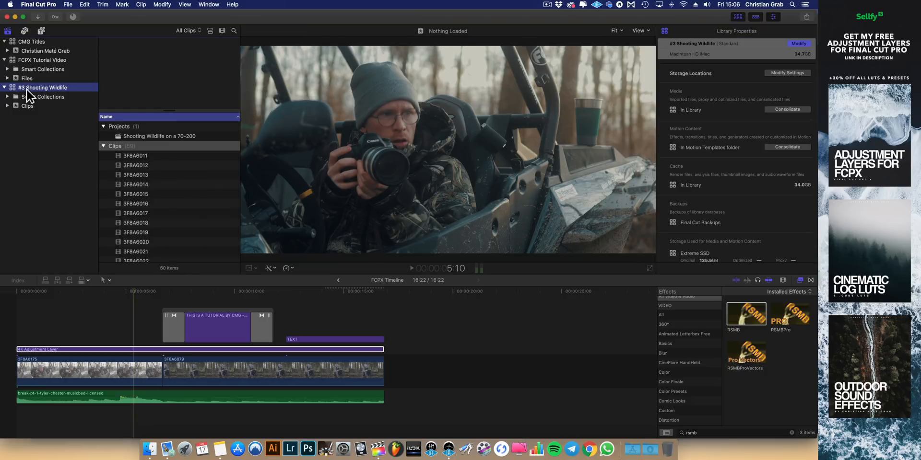
click(29, 88)
click(157, 293)
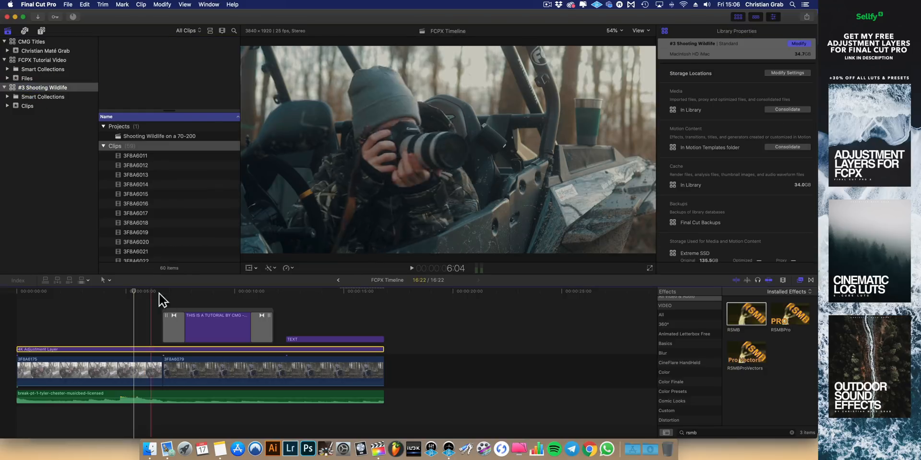
double_click(144, 136)
mouse_move(218, 291)
mouse_down()
mouse_move(237, 292)
mouse_move(228, 294)
mouse_up()
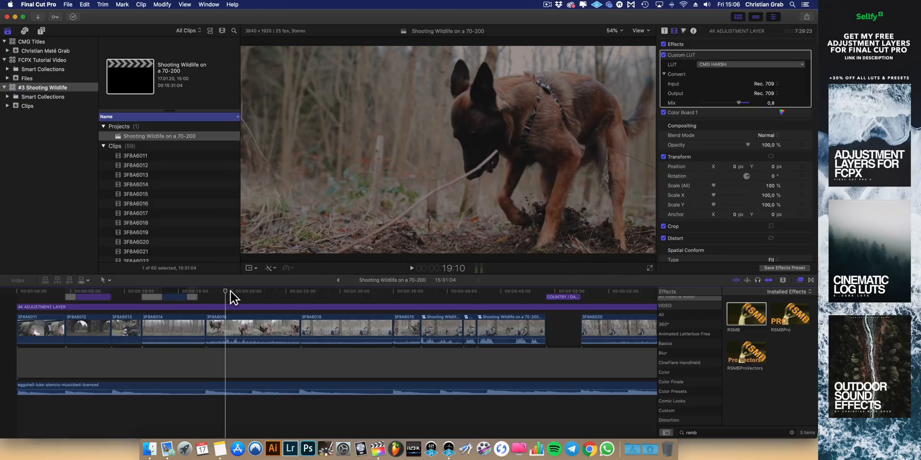
Step: Apply the RSMB effect to clip 3F8A6016 and enable its GPU acceleration
click(234, 327)
drag(745, 314, 234, 335)
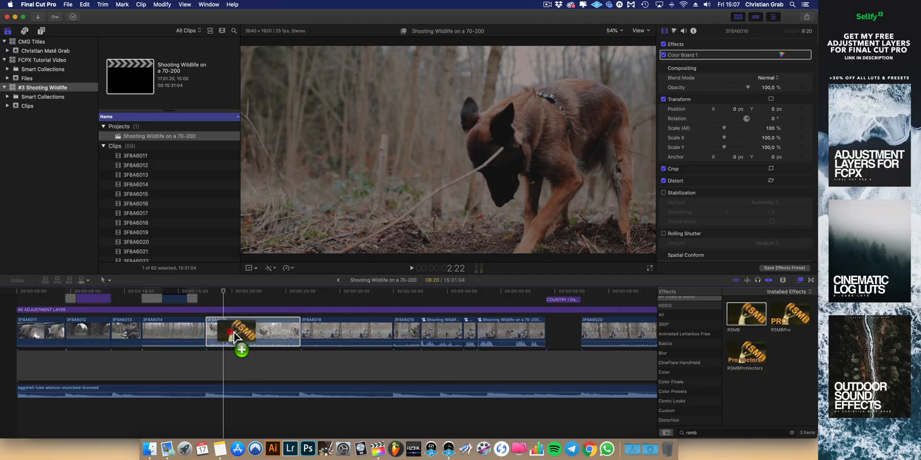
mouse_move(234, 335)
mouse_down()
mouse_move(198, 316)
mouse_move(239, 341)
mouse_move(226, 330)
mouse_up()
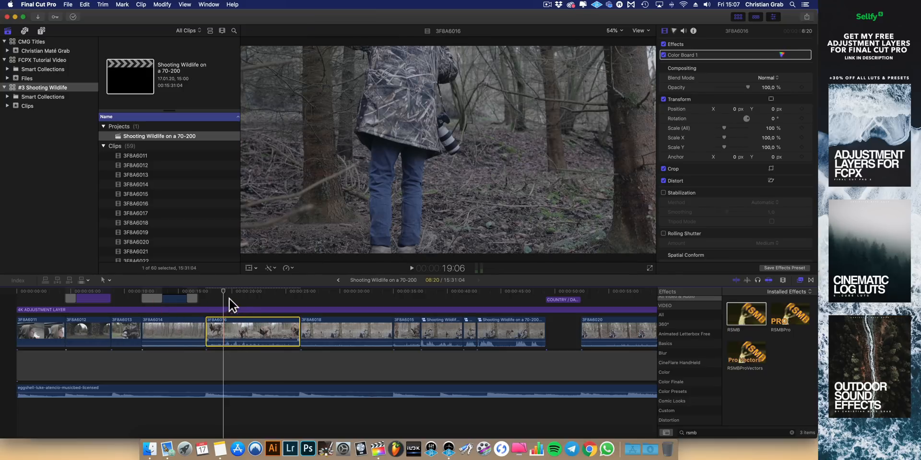
click(233, 291)
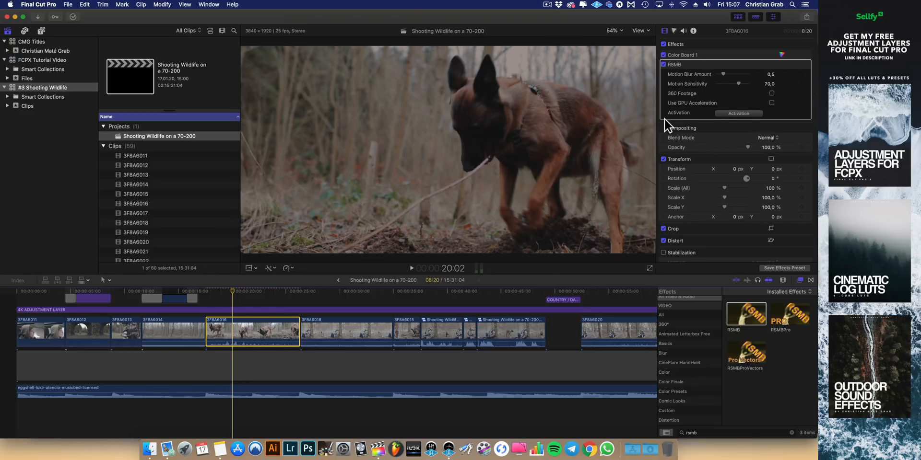
click(771, 104)
drag(237, 291, 230, 291)
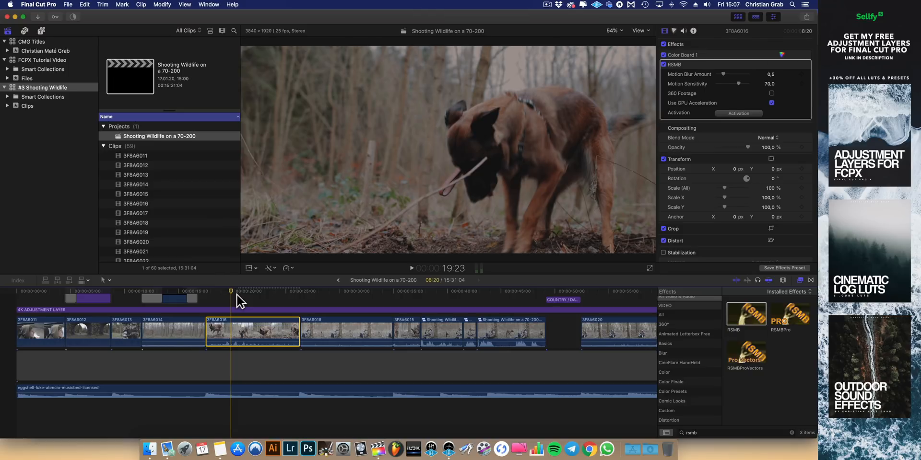
Step: Compare clip 3F8A6016 with RSMB switched off and on, and play it back to check the motion blur
click(669, 67)
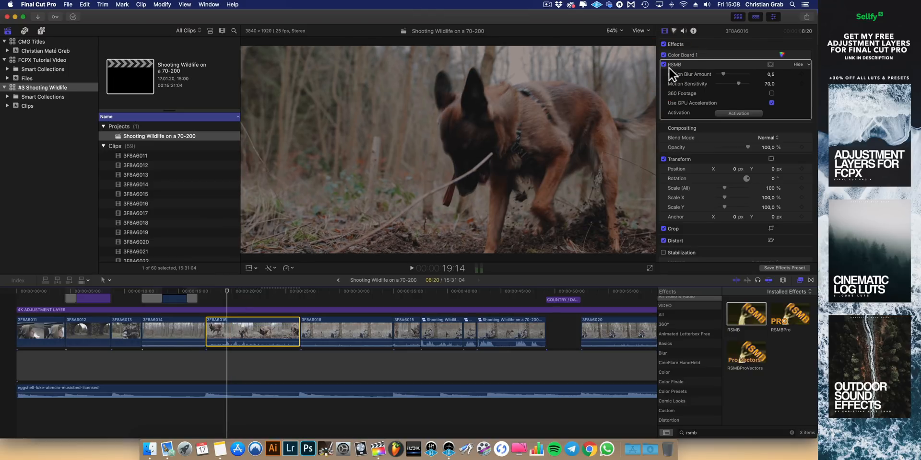
click(668, 67)
click(669, 67)
click(214, 292)
key(space)
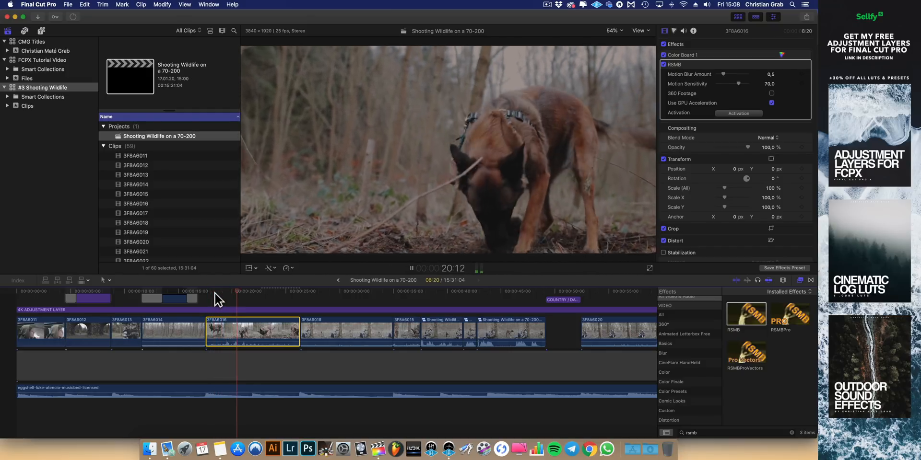
key(space)
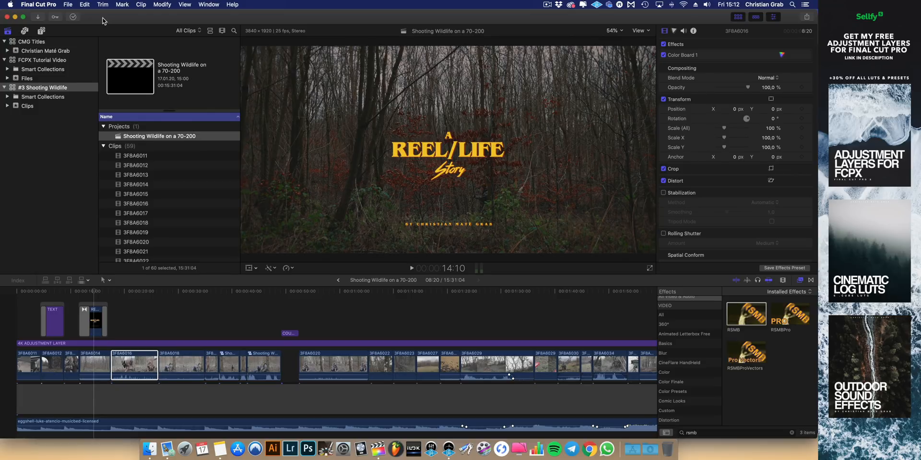
click(67, 4)
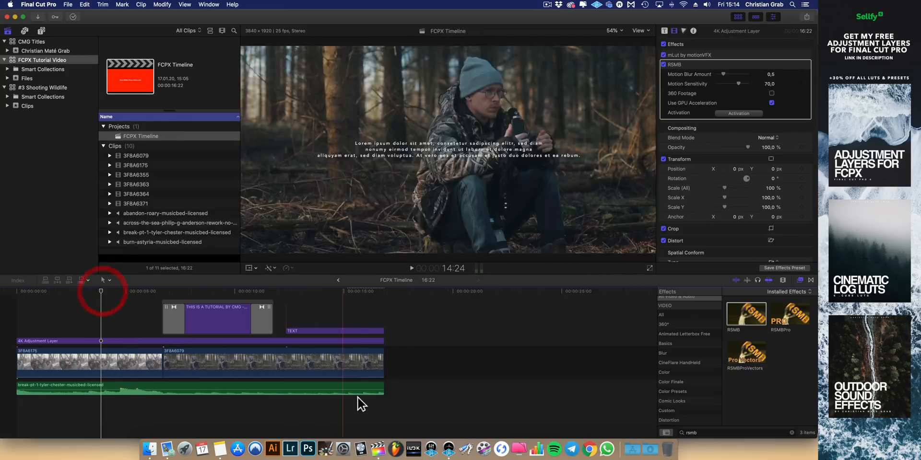
Step: Combine all clips, titles and music on the timeline into a compound clip named FCPX Timeline Clip in the Files event
click(117, 313)
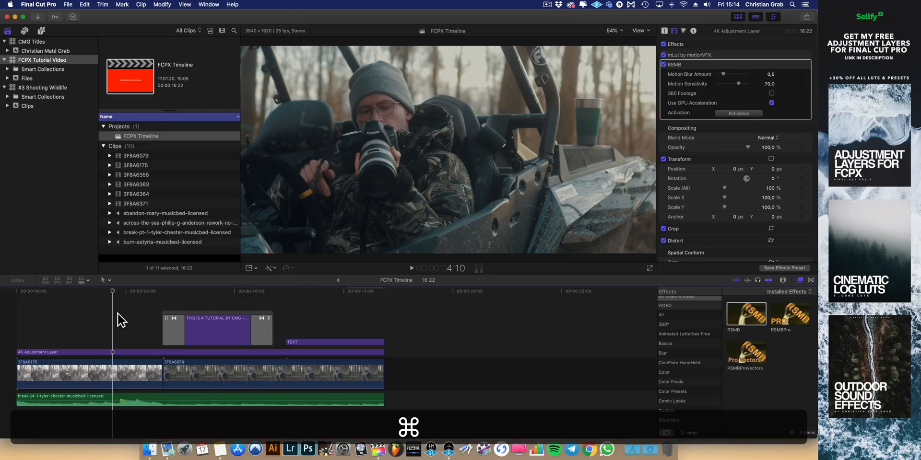
key(super+a)
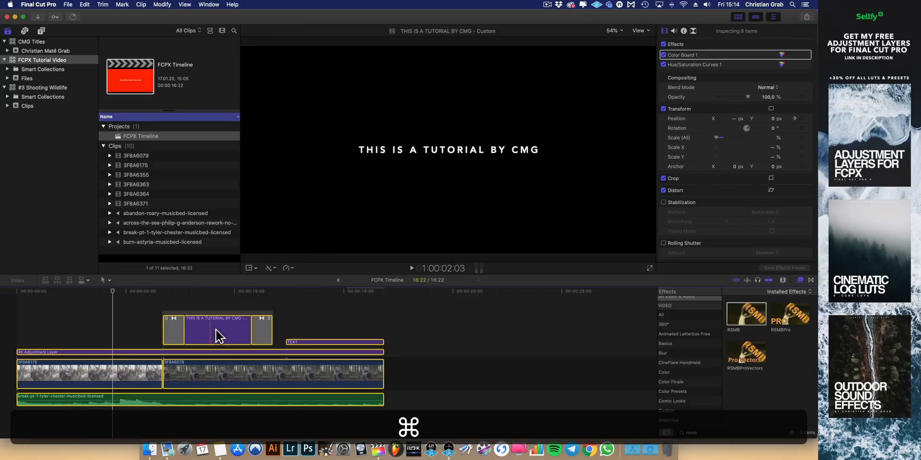
right_click(212, 327)
click(248, 331)
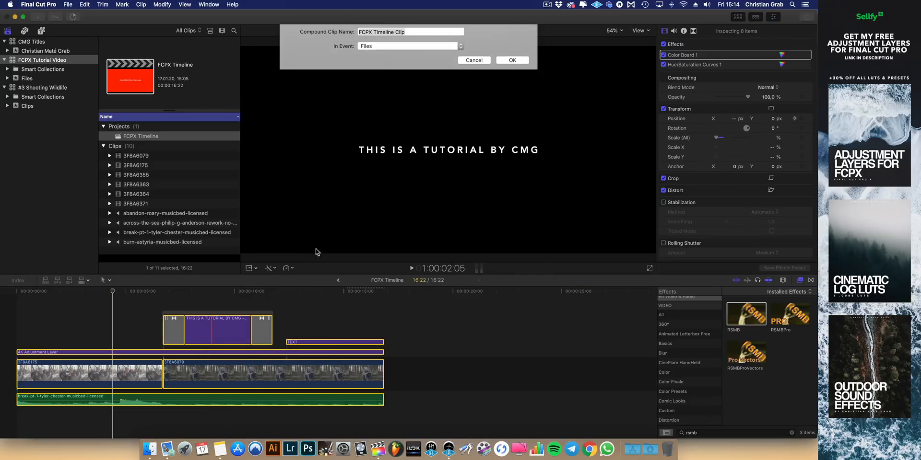
click(512, 60)
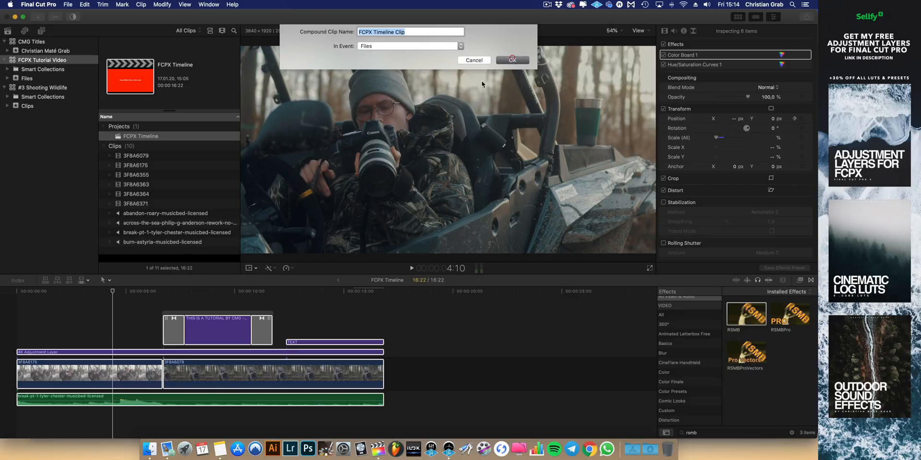
Step: Expand the audio components of the FCPX Timeline Clip compound clip and select its Music and Dialogue components in turn
right_click(118, 370)
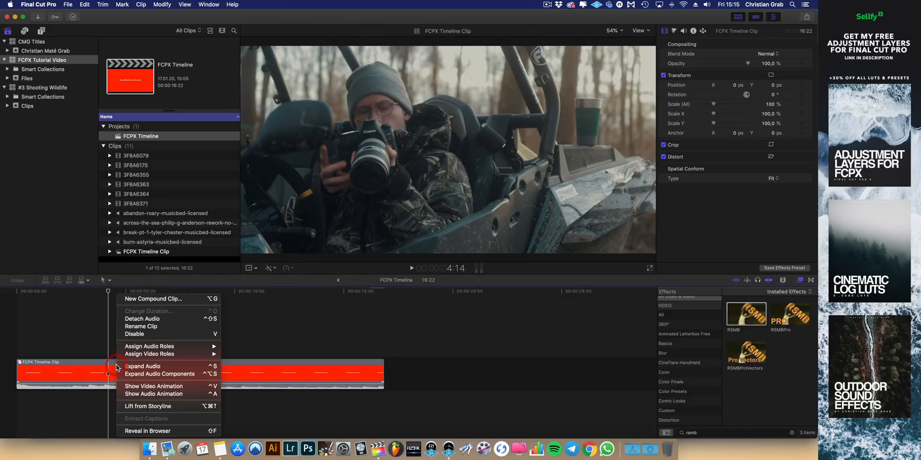
click(154, 375)
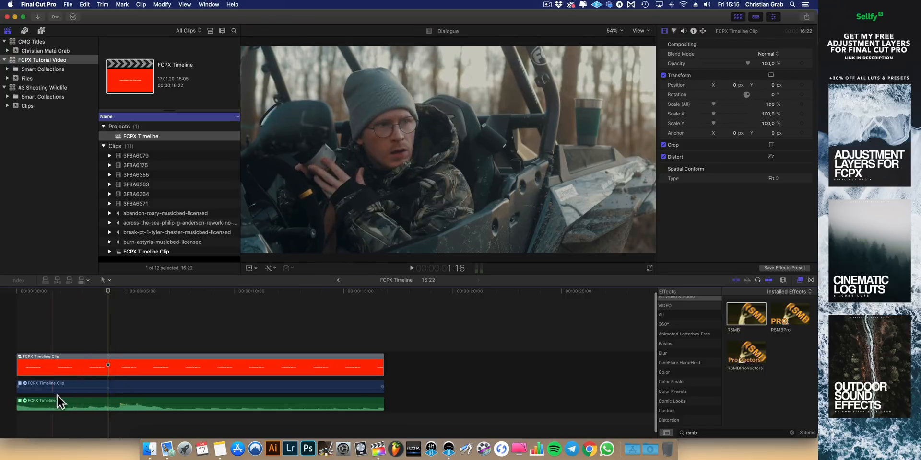
click(69, 386)
click(120, 405)
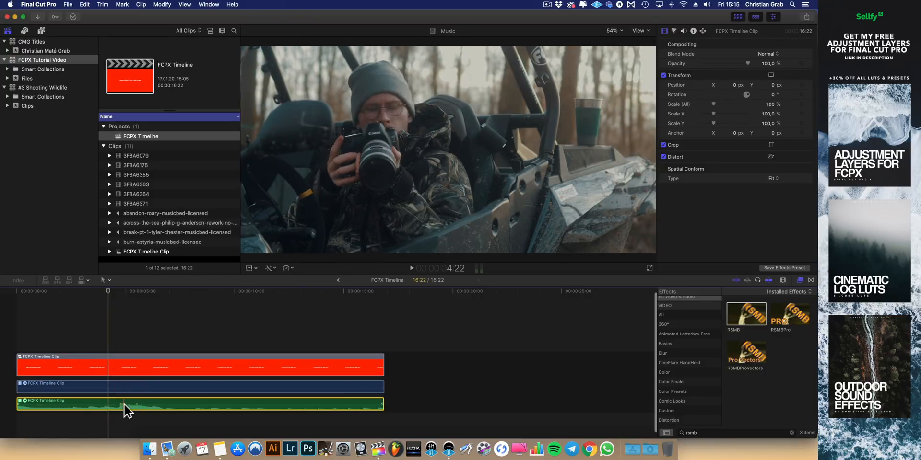
click(115, 387)
click(108, 368)
Step: Search the effects for "eq", apply Channel EQ to the Dialogue component, and inspect the Dialogue and Music audio settings
click(684, 432)
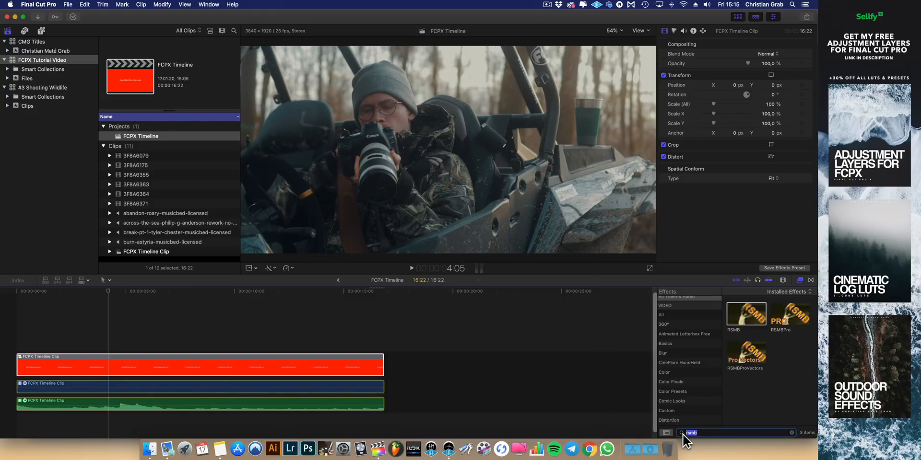
key(BackSpace)
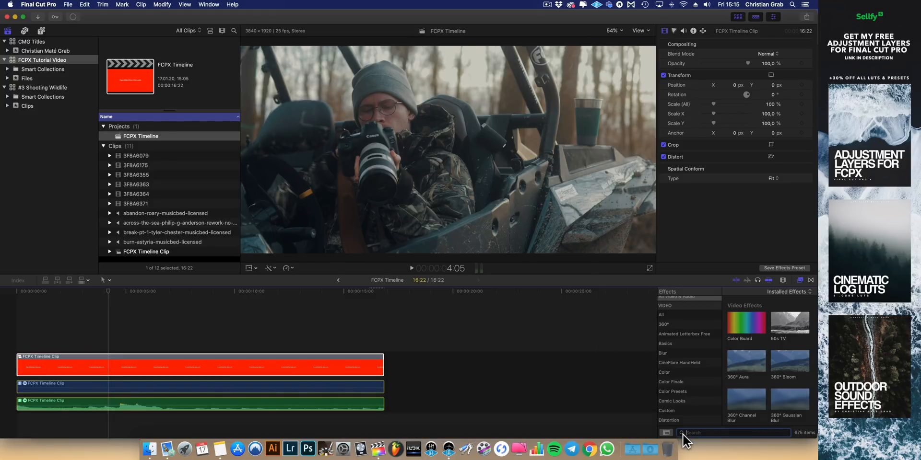
drag(749, 319, 167, 383)
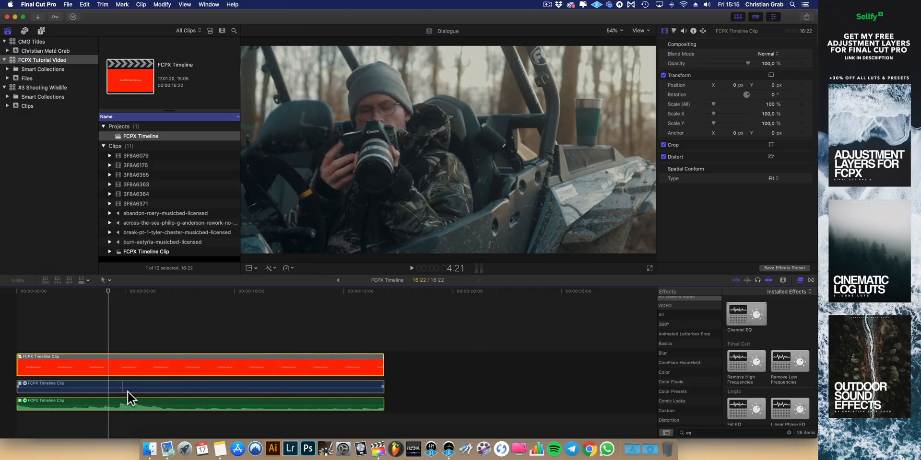
click(127, 392)
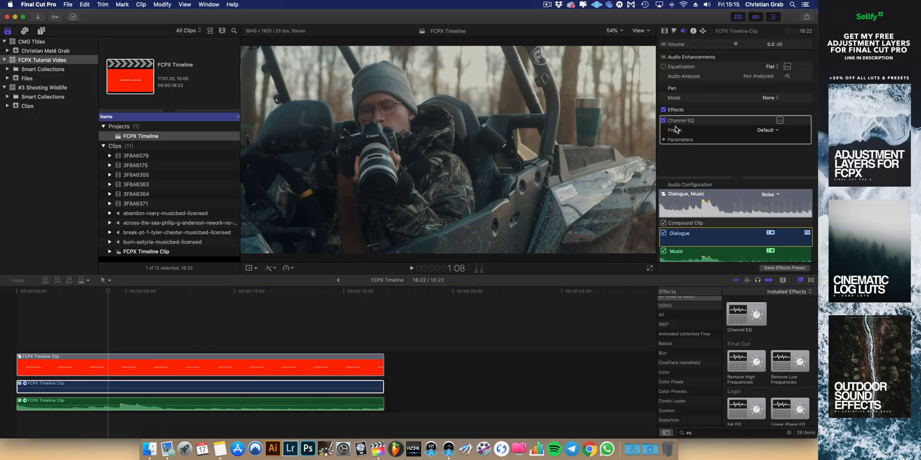
click(194, 406)
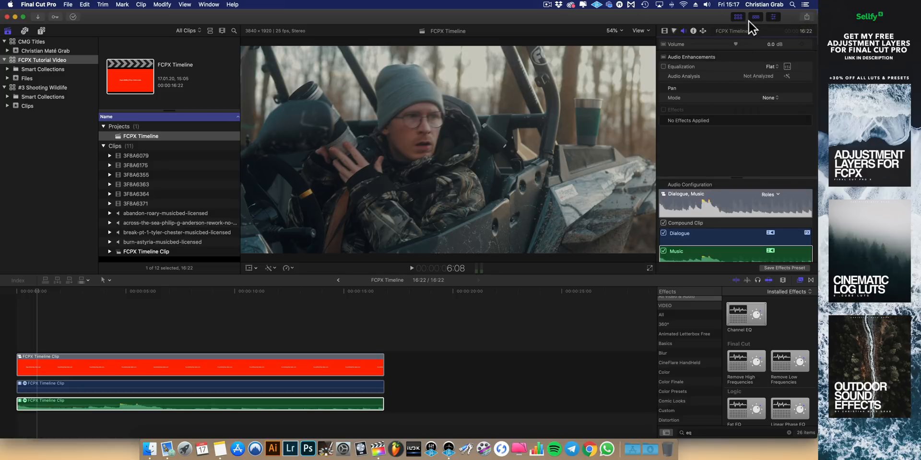
Step: Start an Originaldatei (default) export of the timeline with the Video and Audio format and the H.264 codec
click(807, 17)
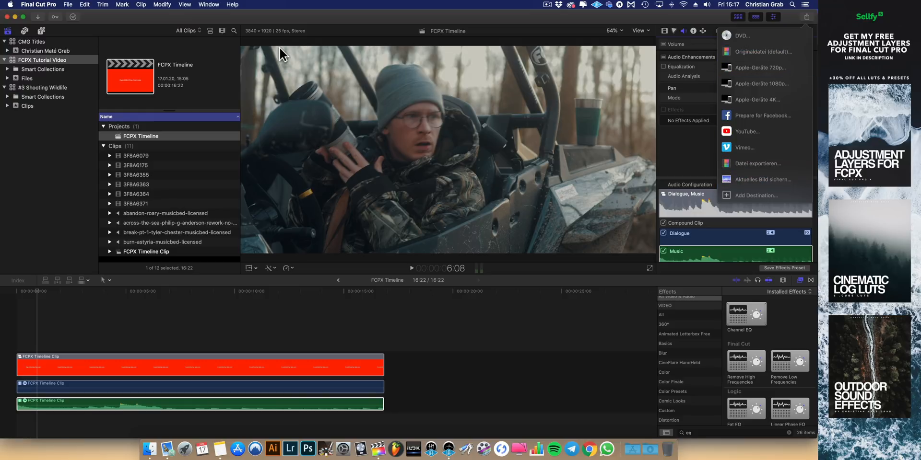
click(754, 51)
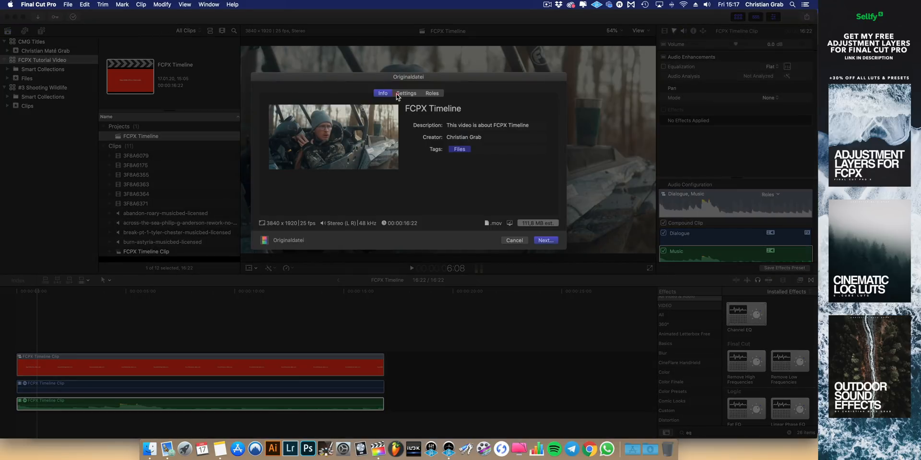
click(408, 94)
click(479, 126)
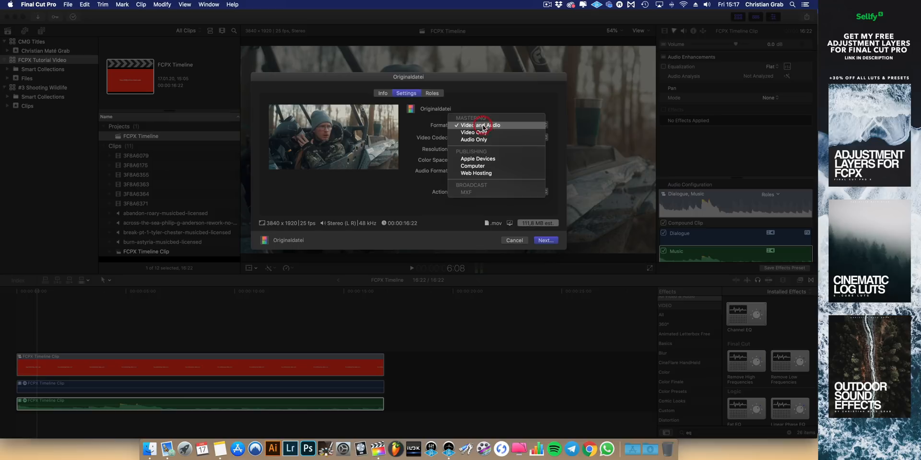
click(478, 125)
click(477, 138)
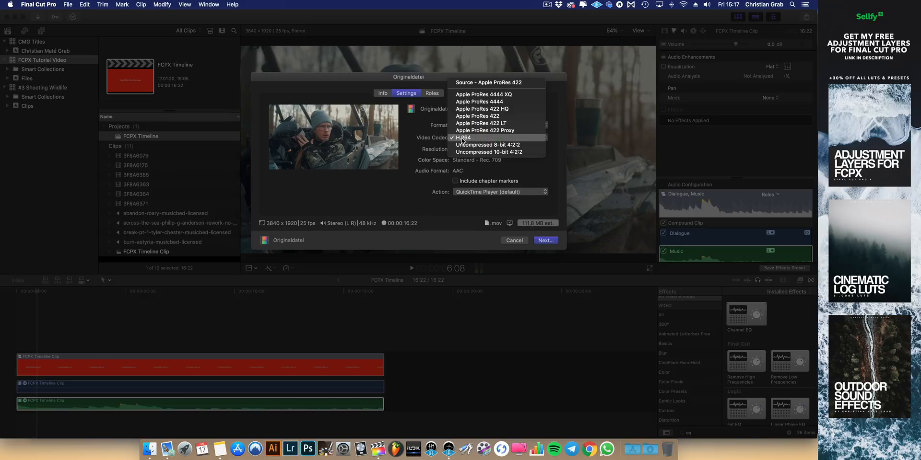
click(430, 136)
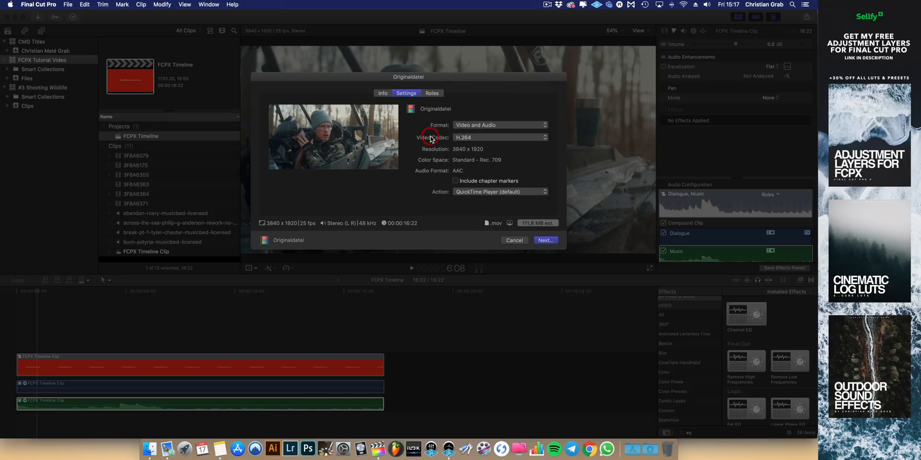
Step: Try Apple ProRes 422 as the export's video codec, and return the codec to H.264
click(492, 139)
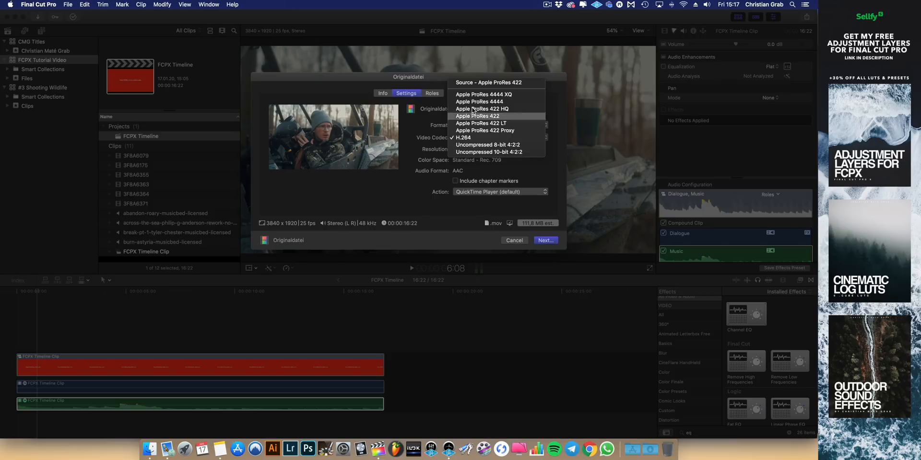
click(434, 125)
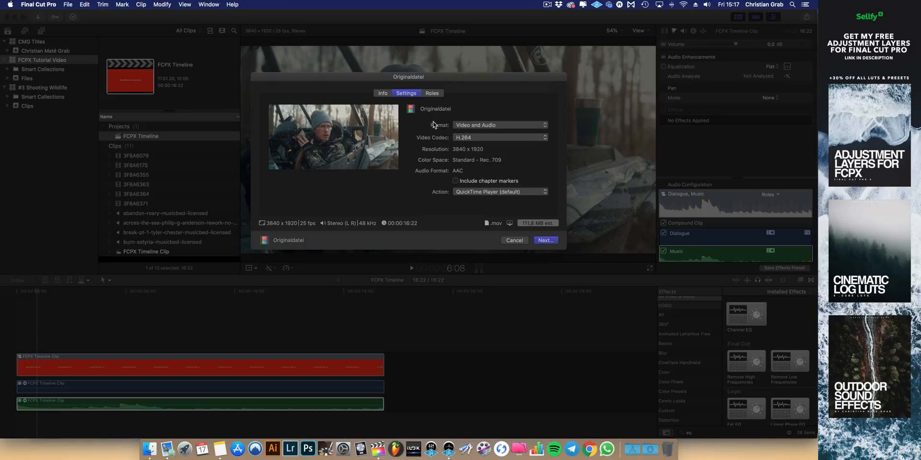
click(470, 139)
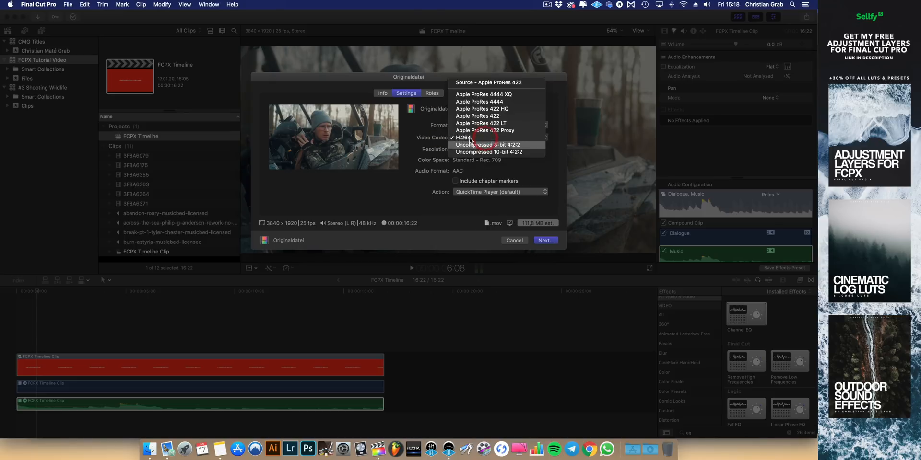
click(500, 116)
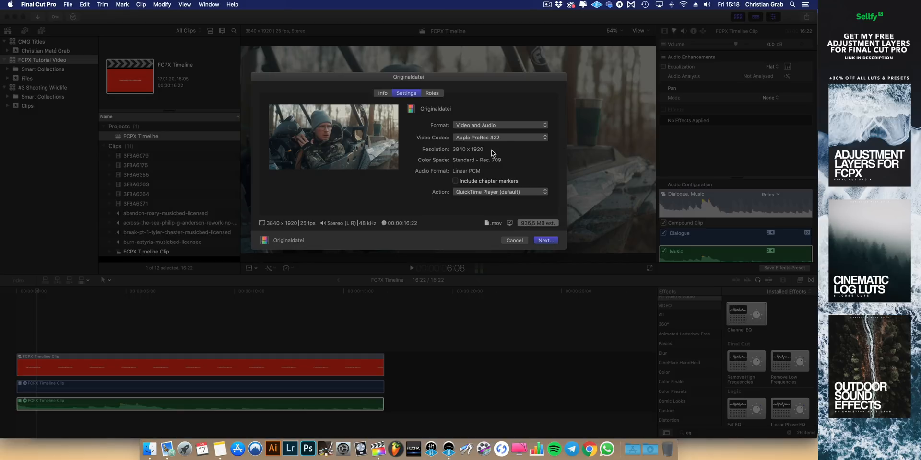
click(494, 138)
click(479, 160)
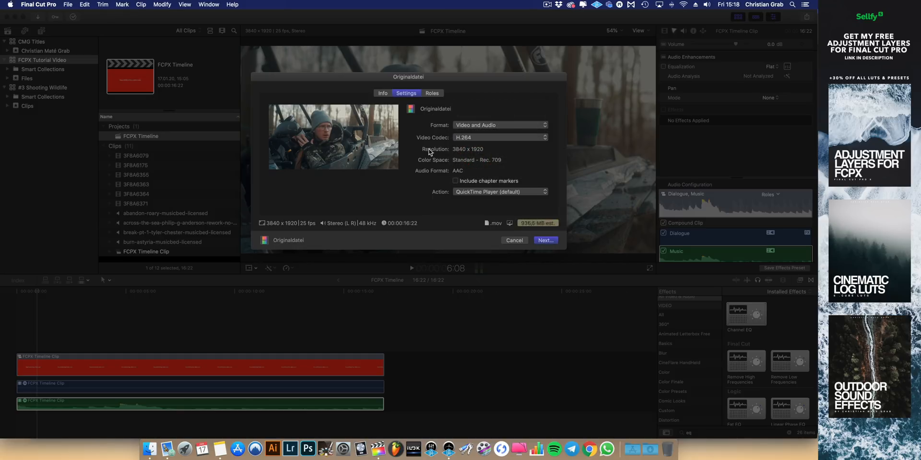
Step: Save the export as FCPX Timeline on the Desktop and check its progress in the background tasks
click(541, 240)
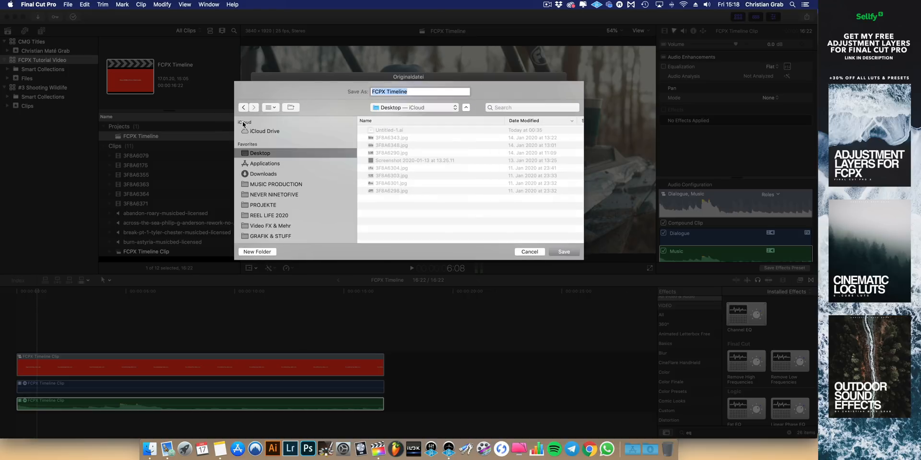
key(Return)
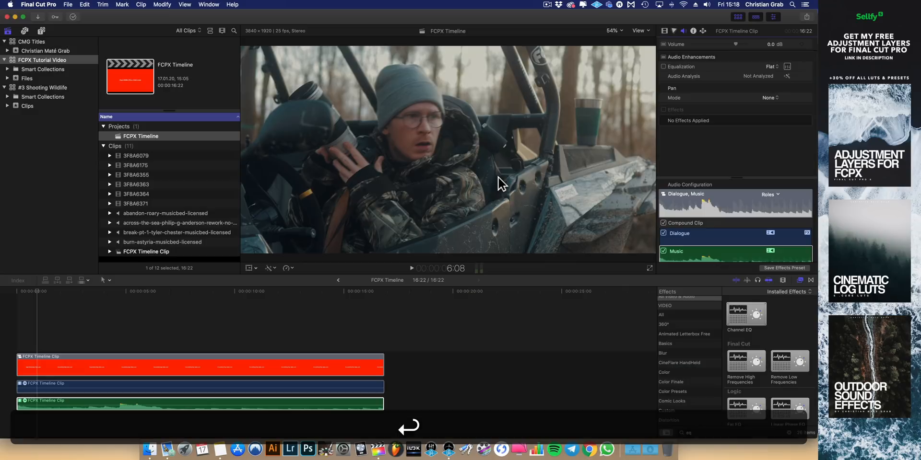
click(73, 18)
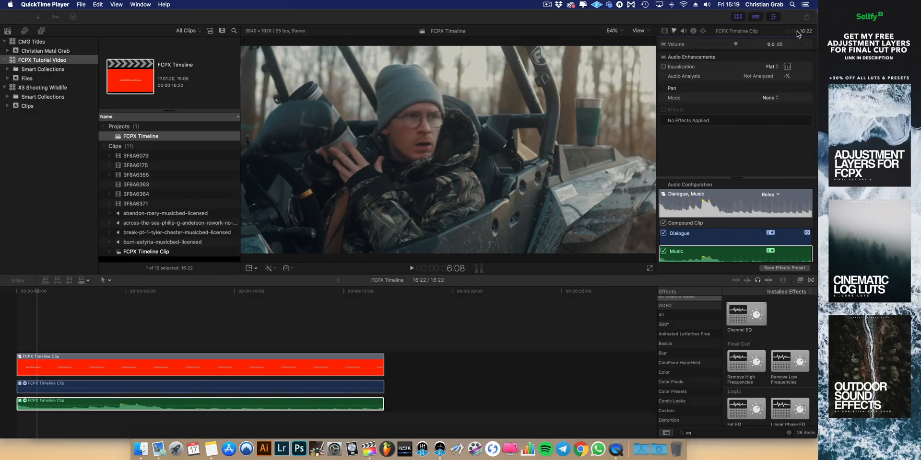